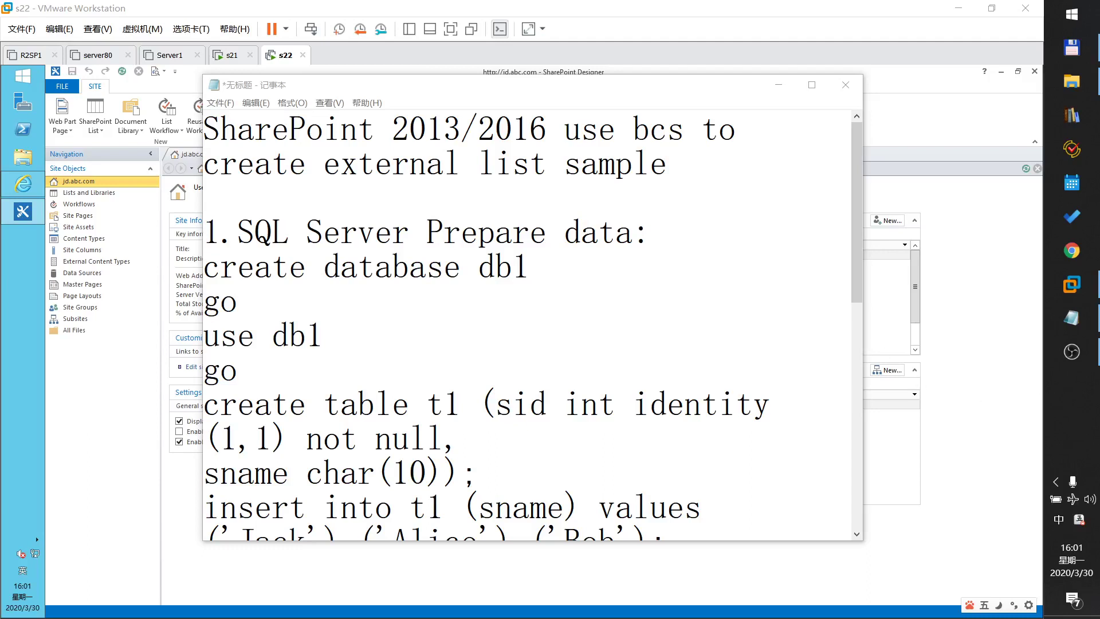
- Highlight 'use bcs' and 'external list sample' in the Notepad notes, then return to SharePoint Designer
{"action": "left_click", "coordinate": [487, 99]}
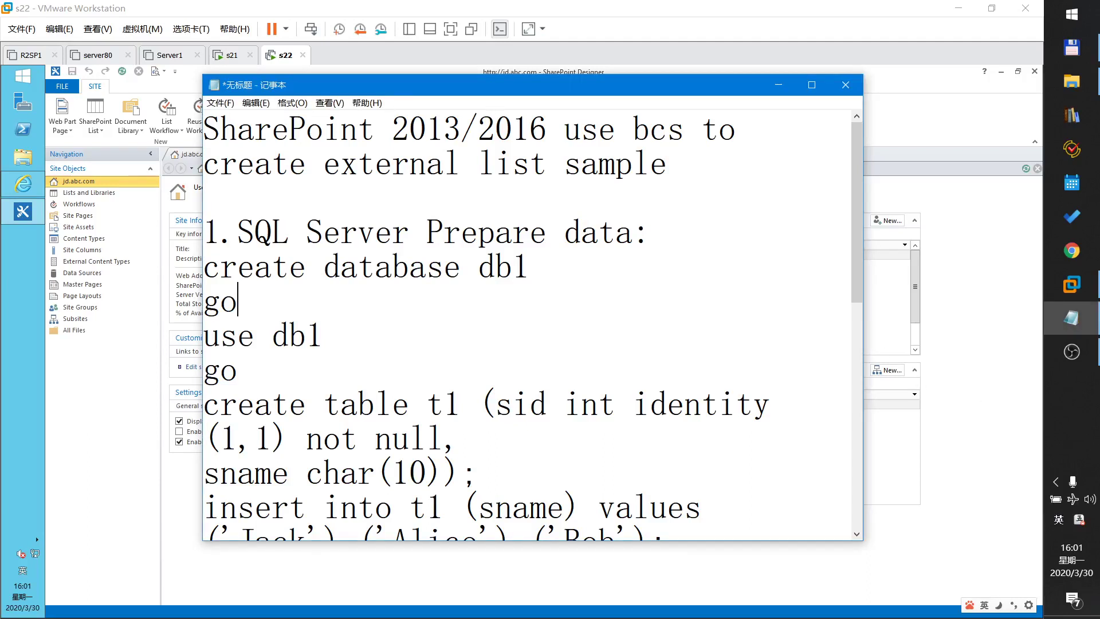
{"action": "left_click_drag", "start_coordinate": [393, 127], "coordinate": [685, 128]}
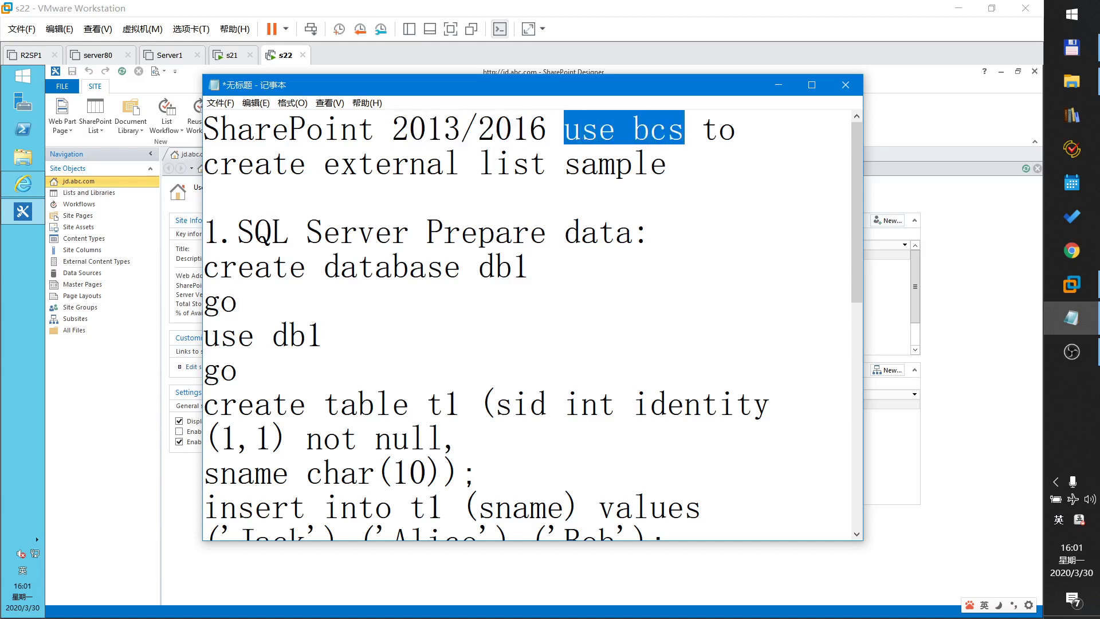
{"action": "left_click_drag", "start_coordinate": [325, 163], "coordinate": [668, 163]}
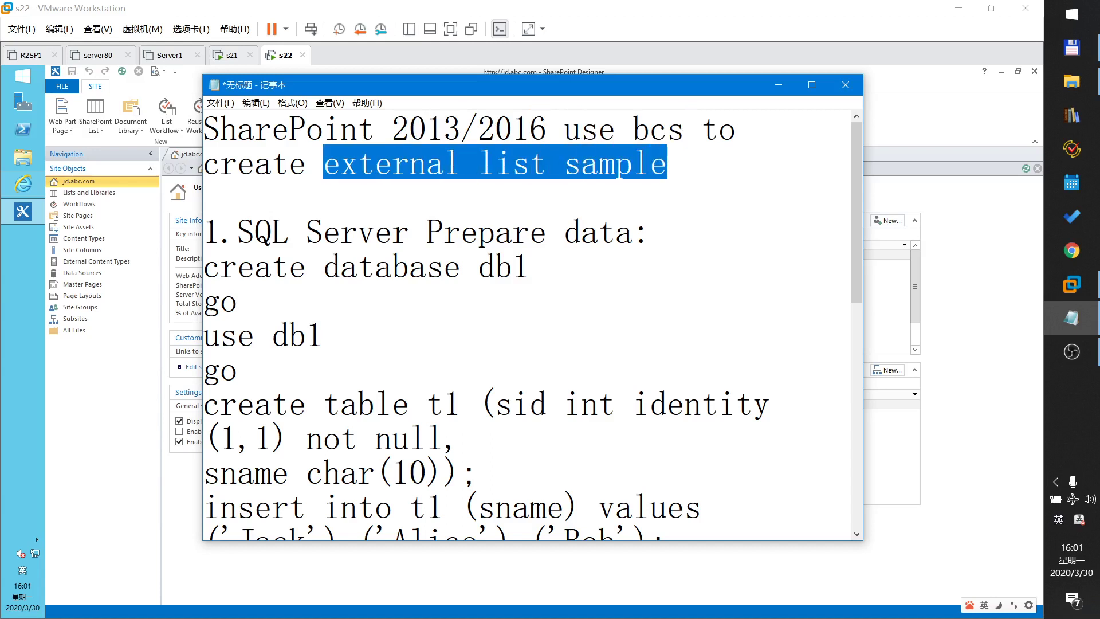
{"action": "key", "text": "Down"}
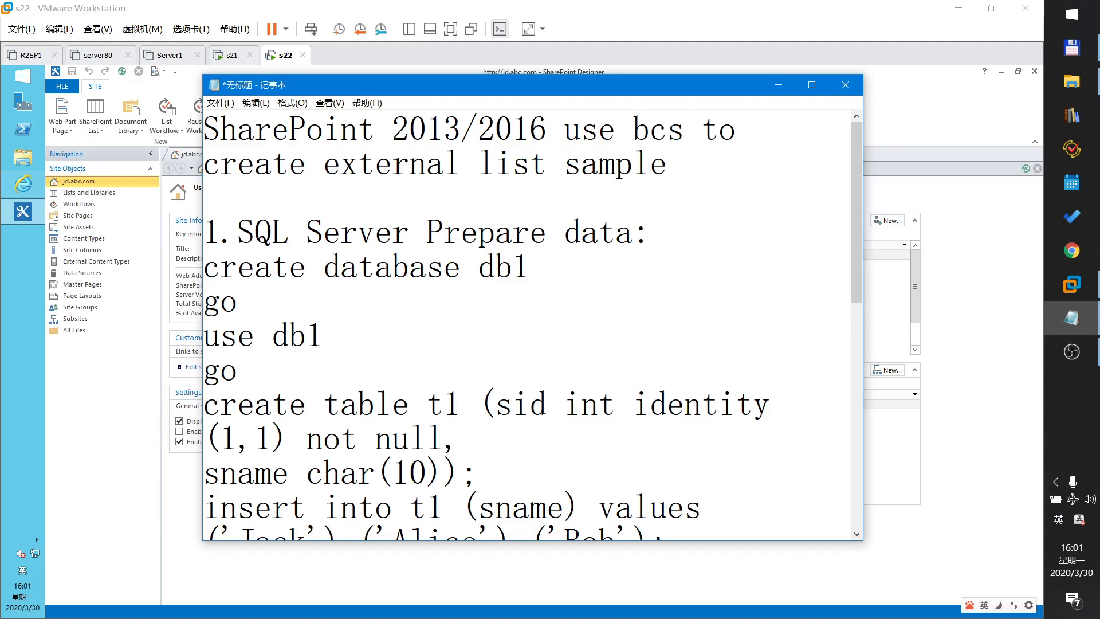
{"action": "left_click", "coordinate": [133, 396]}
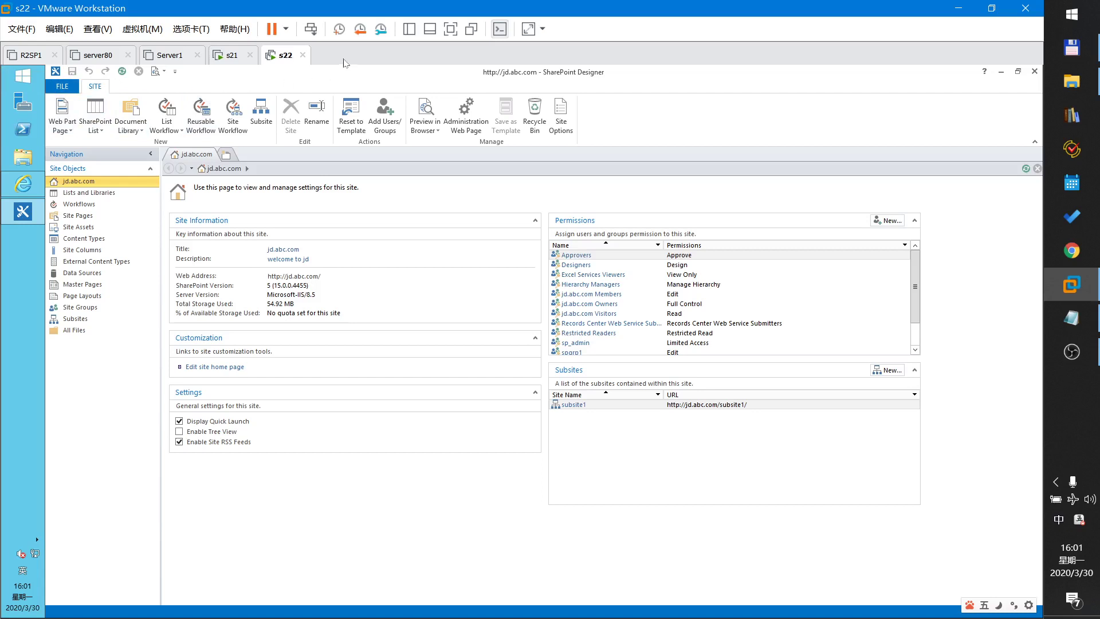
- Launch SQL Server Management Studio from the Start screen and connect to server S22
{"action": "left_click", "coordinate": [23, 80]}
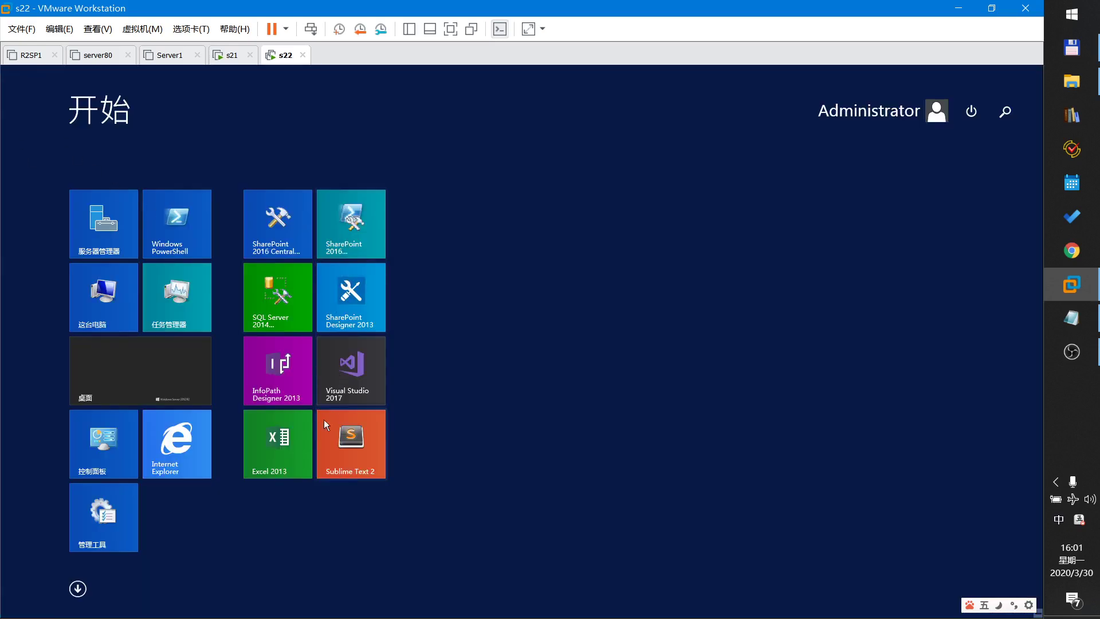
{"action": "left_click", "coordinate": [276, 316]}
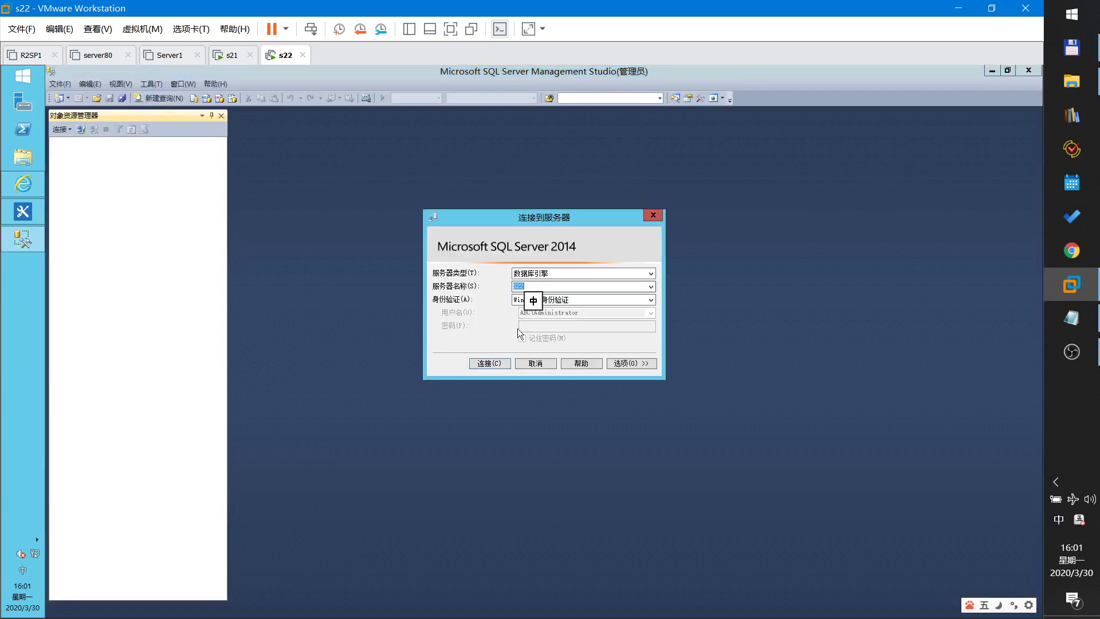
{"action": "left_click", "coordinate": [487, 365]}
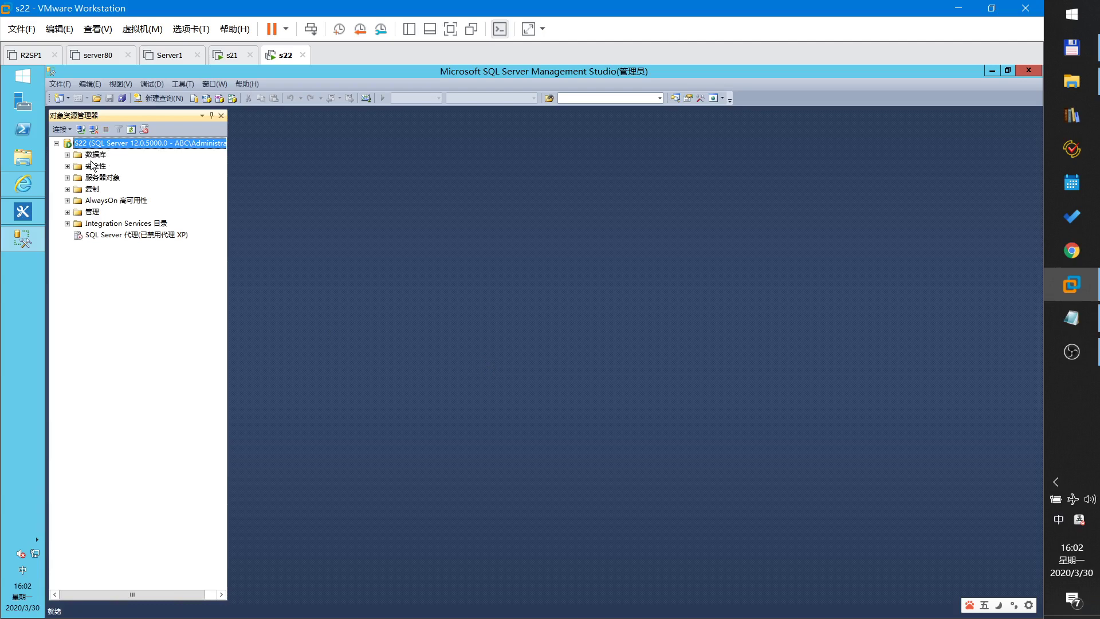
- Set the S22 server's security to SQL Server and Windows Authentication mode
{"action": "right_click", "coordinate": [98, 143]}
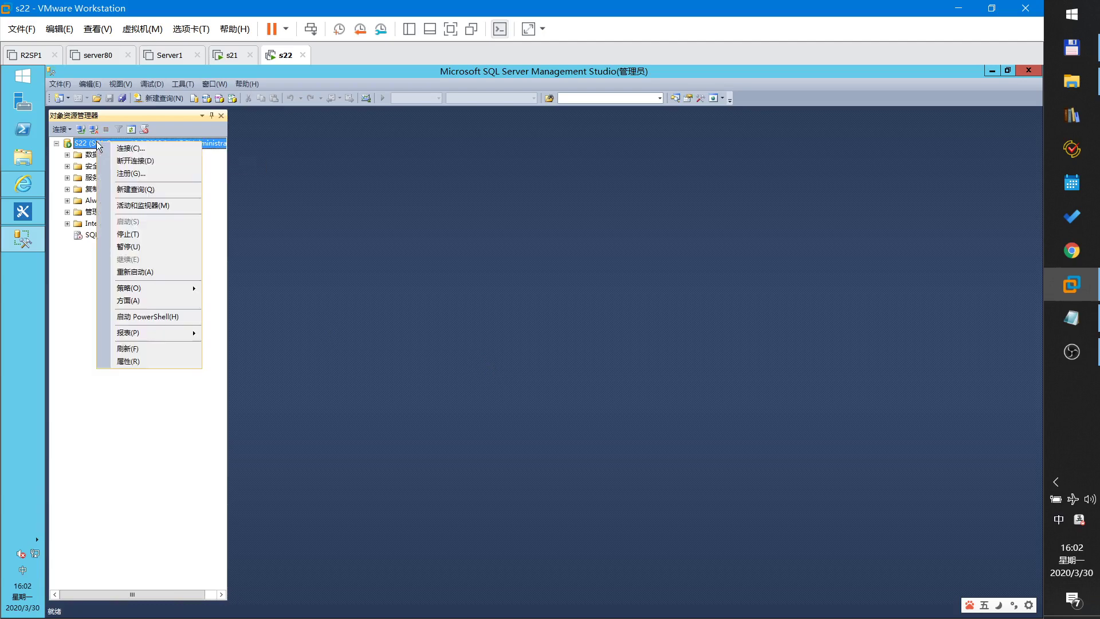
{"action": "left_click", "coordinate": [137, 360]}
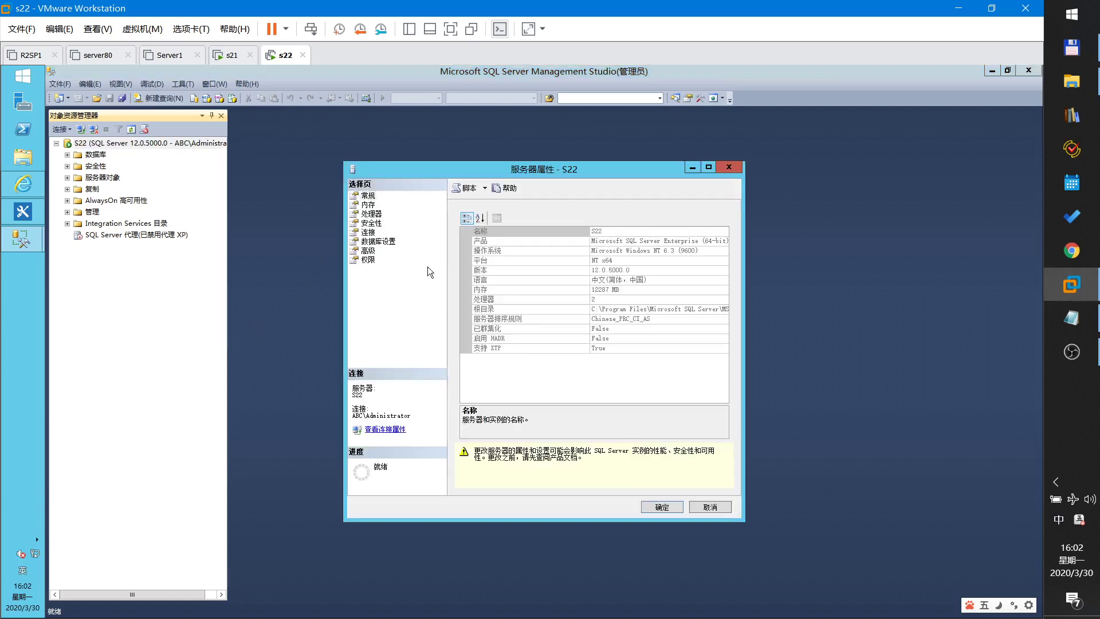
{"action": "left_click", "coordinate": [371, 225]}
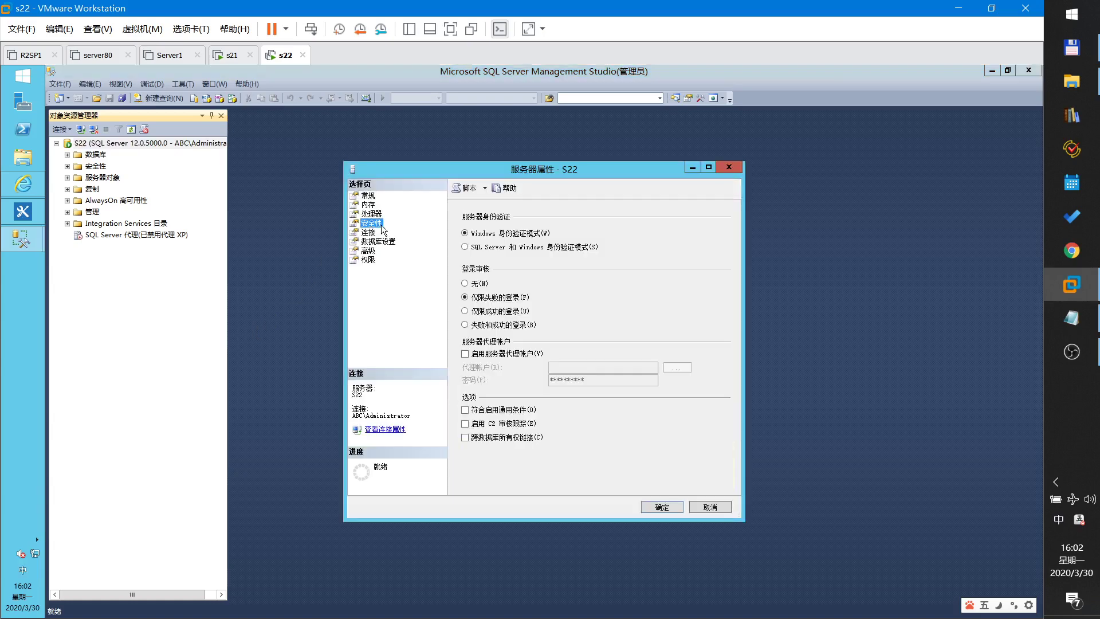
{"action": "left_click", "coordinate": [484, 249]}
{"action": "left_click", "coordinate": [657, 507]}
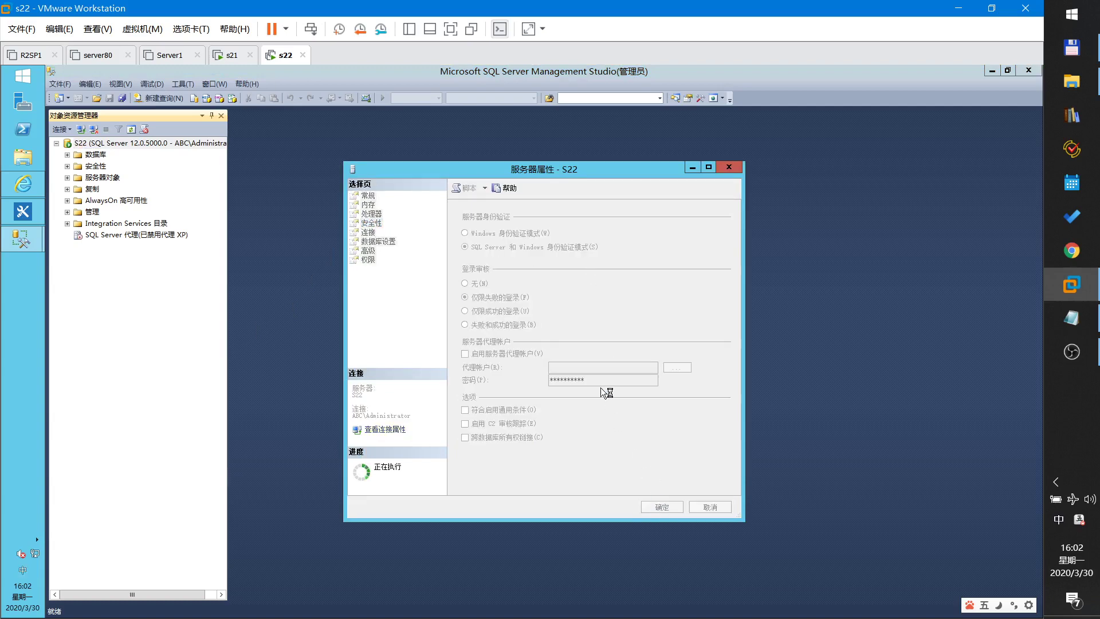
{"action": "left_click", "coordinate": [686, 364]}
- Restart the S22 server's MSSQLSERVER service
{"action": "right_click", "coordinate": [116, 146]}
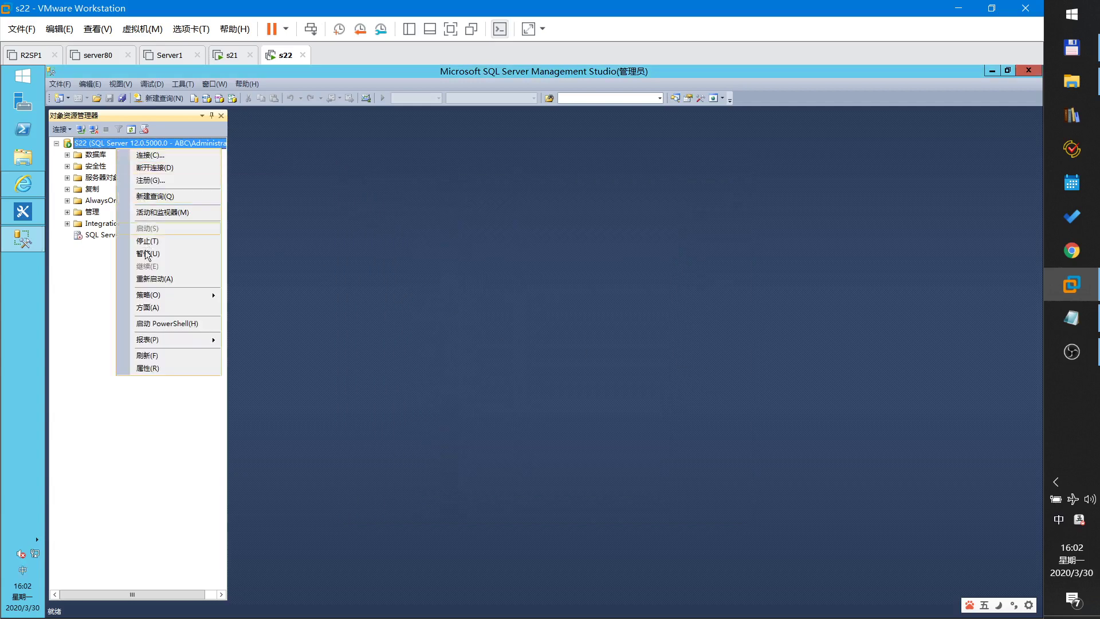
{"action": "left_click", "coordinate": [148, 280]}
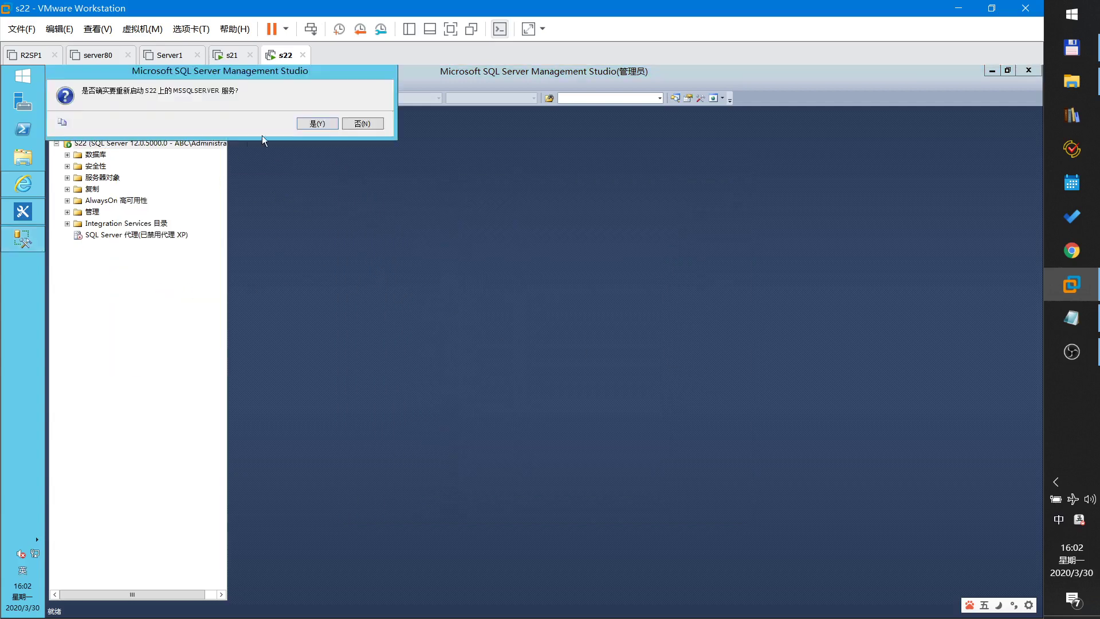
{"action": "left_click", "coordinate": [316, 123]}
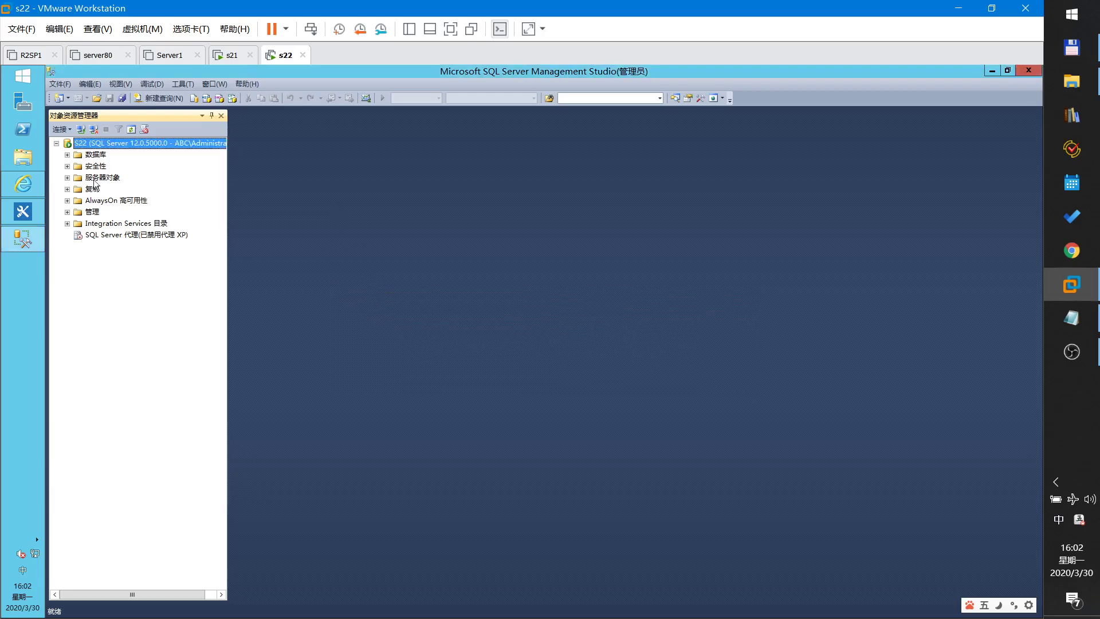
- Open the sa login's properties under Security > Logins
{"action": "left_click", "coordinate": [67, 166]}
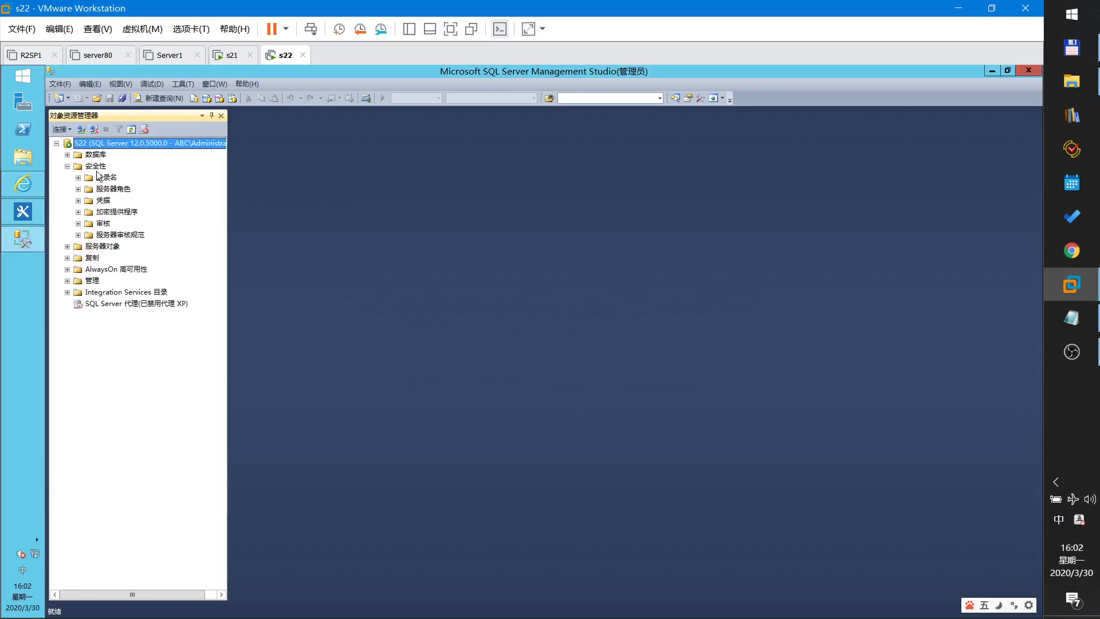
{"action": "left_click", "coordinate": [79, 178]}
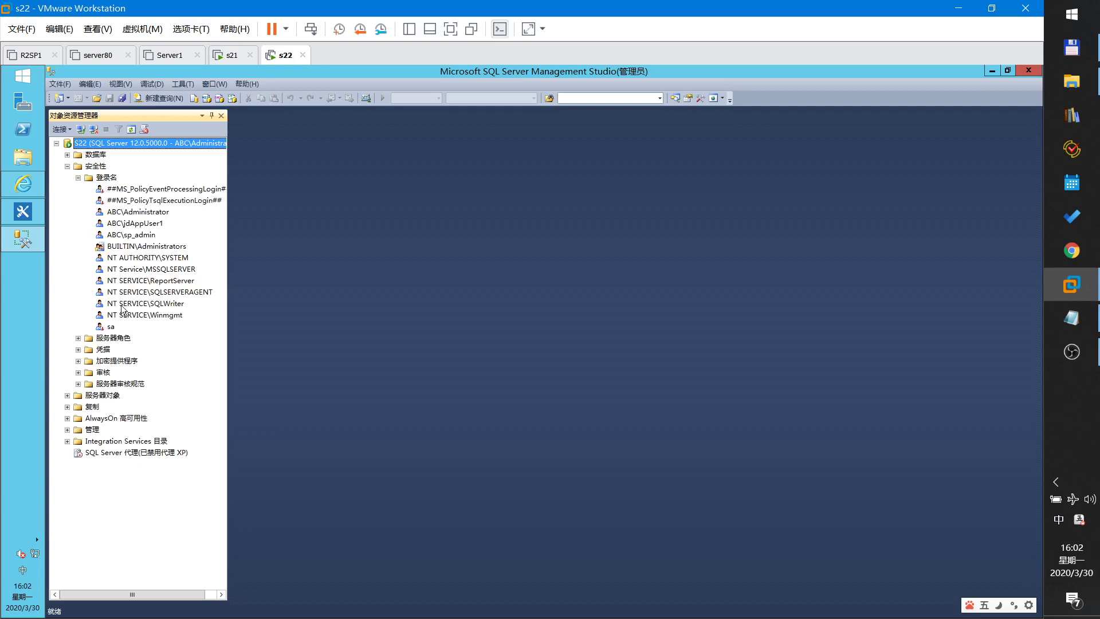
{"action": "right_click", "coordinate": [112, 328]}
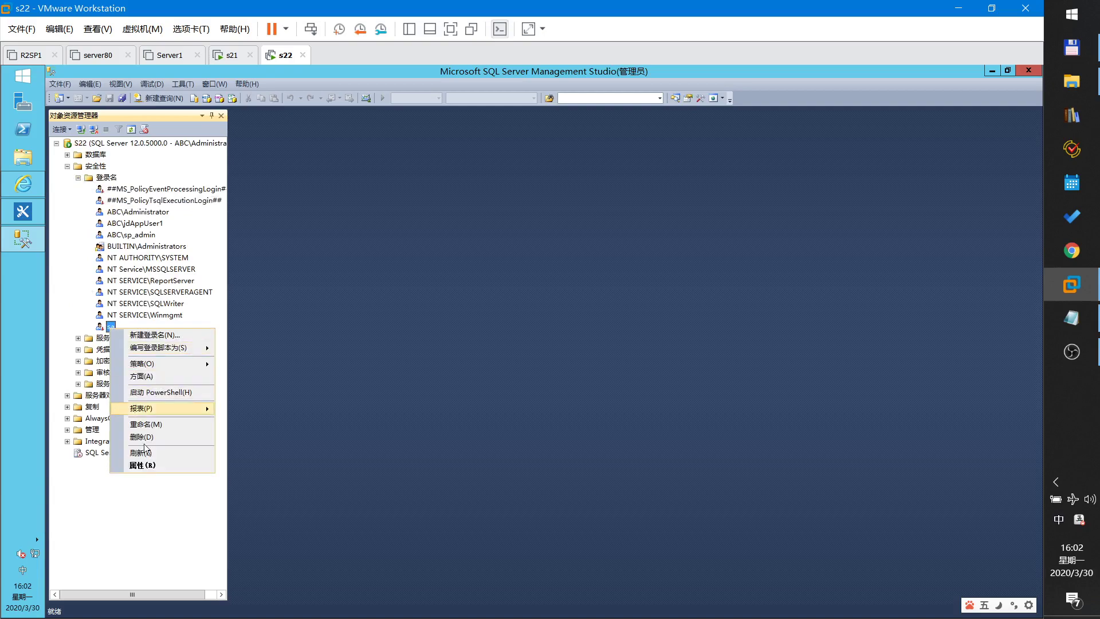
{"action": "left_click", "coordinate": [150, 466]}
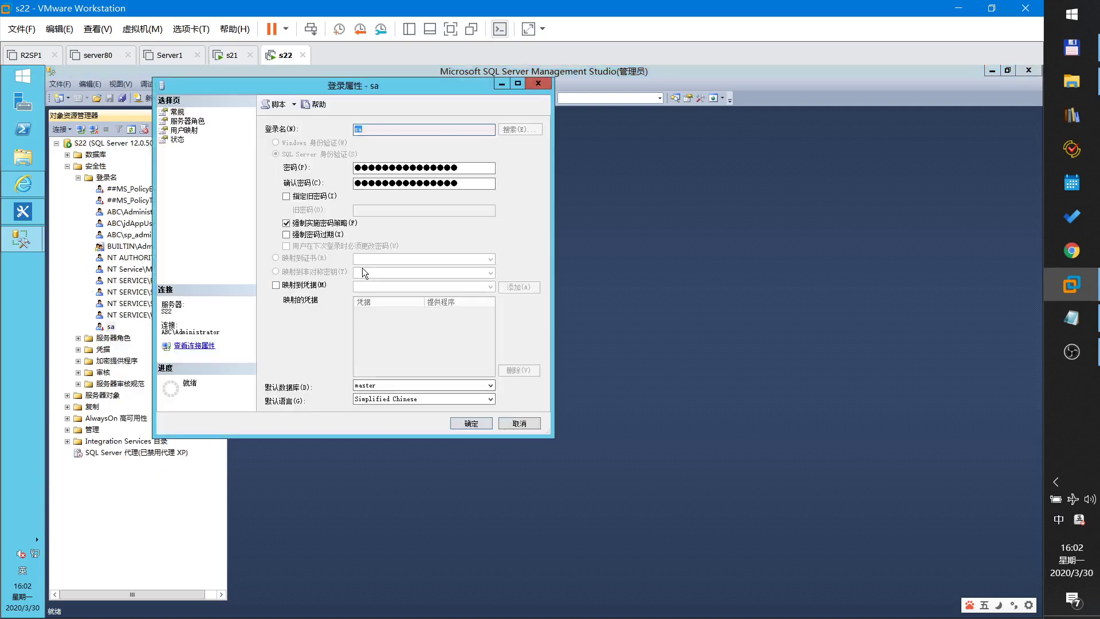
- Give sa a new password, turn off password policy enforcement, and set its status to Enabled
{"action": "key", "text": "Tab"}
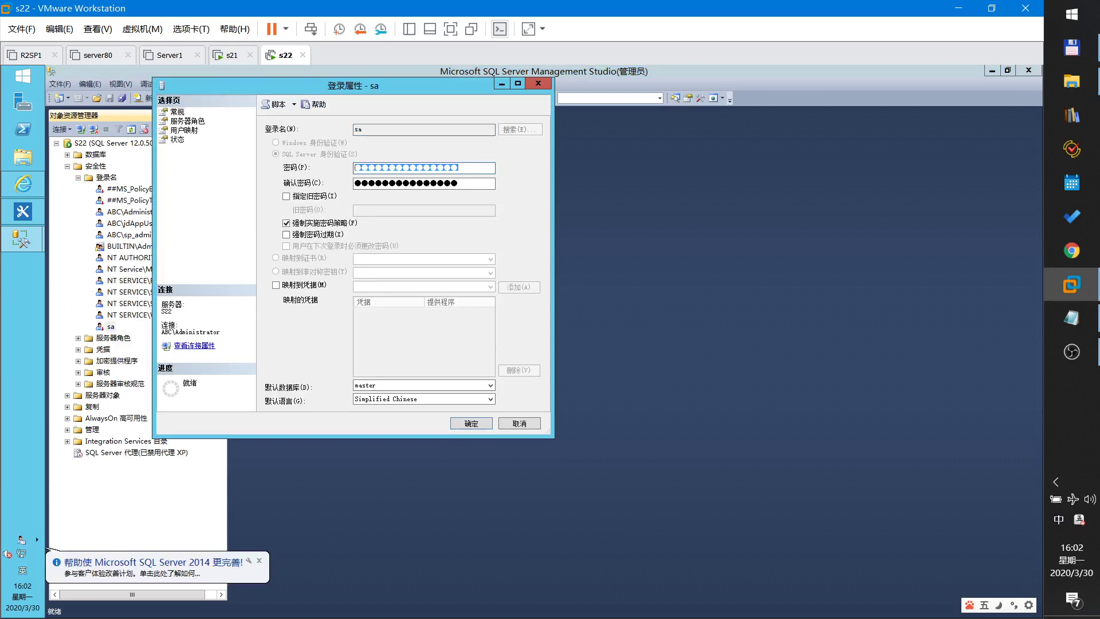
{"action": "type", "text": "123"}
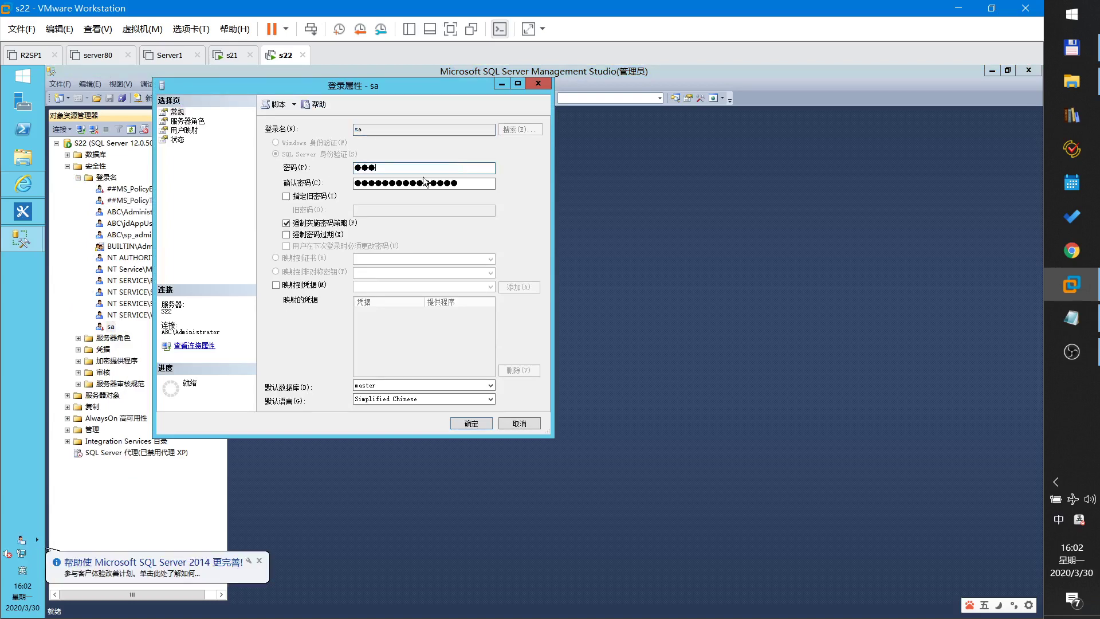
{"action": "left_click", "coordinate": [355, 185]}
{"action": "key", "text": "BackSpace"}
{"action": "key", "text": "BackSpace"}
{"action": "key", "text": "BackSpace"}
{"action": "key", "text": "BackSpace"}
{"action": "key", "text": "BackSpace"}
{"action": "key", "text": "BackSpace"}
{"action": "key", "text": "BackSpace"}
{"action": "key", "text": "BackSpace"}
{"action": "key", "text": "BackSpace"}
{"action": "key", "text": "BackSpace"}
{"action": "key", "text": "BackSpace"}
{"action": "key", "text": "BackSpace"}
{"action": "key", "text": "BackSpace"}
{"action": "key", "text": "BackSpace"}
{"action": "key", "text": "BackSpace"}
{"action": "type", "text": "123"}
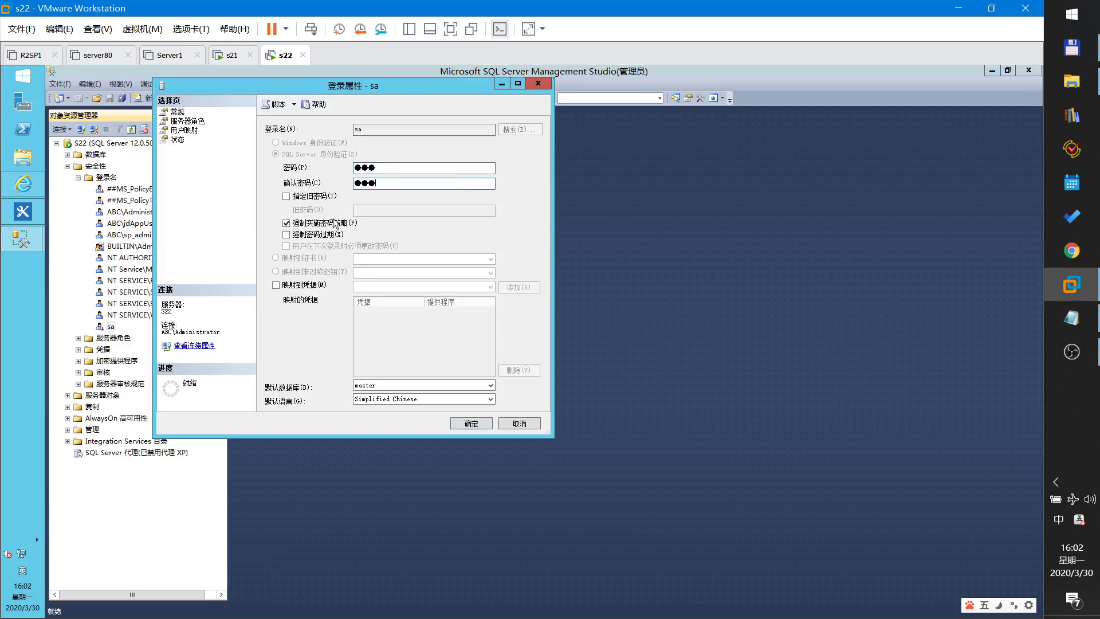
{"action": "left_click", "coordinate": [314, 228]}
{"action": "left_click", "coordinate": [178, 139]}
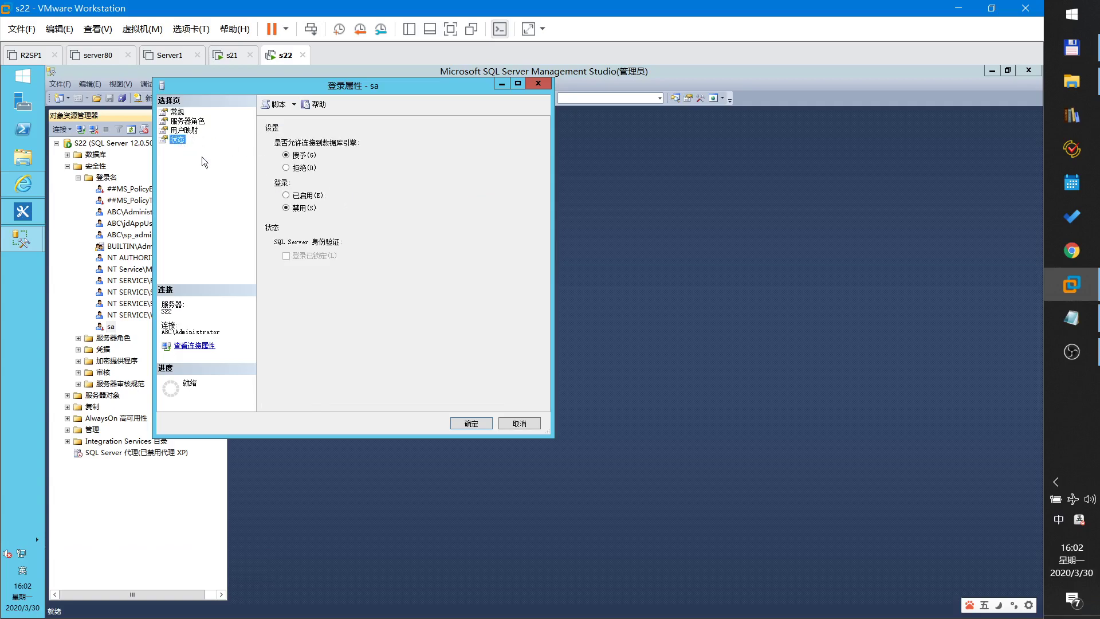
{"action": "left_click", "coordinate": [301, 196]}
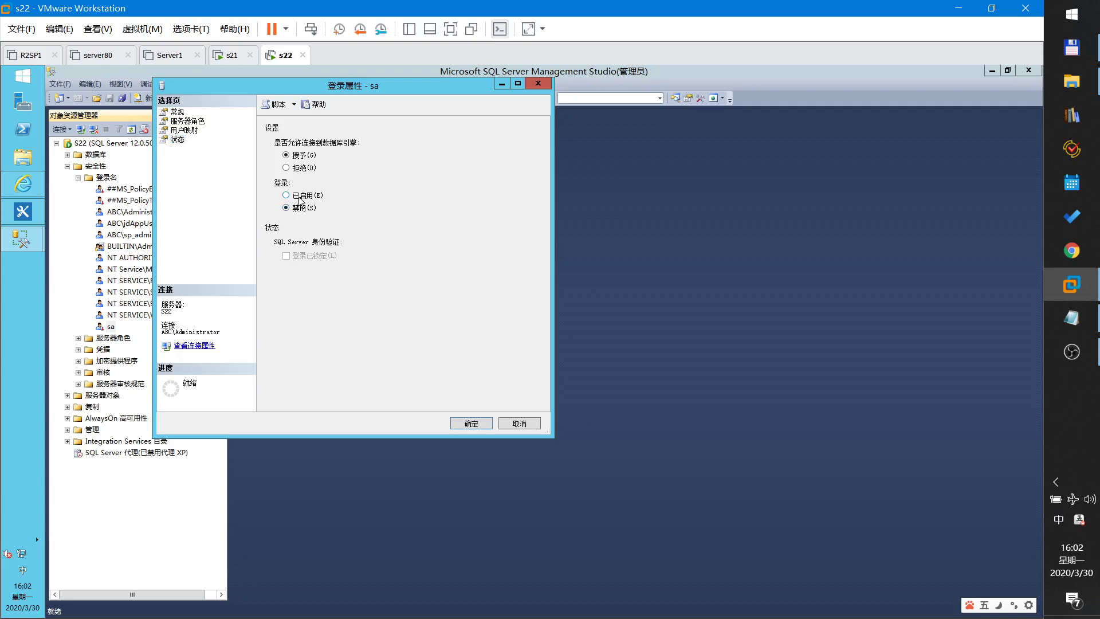
{"action": "left_click", "coordinate": [469, 424]}
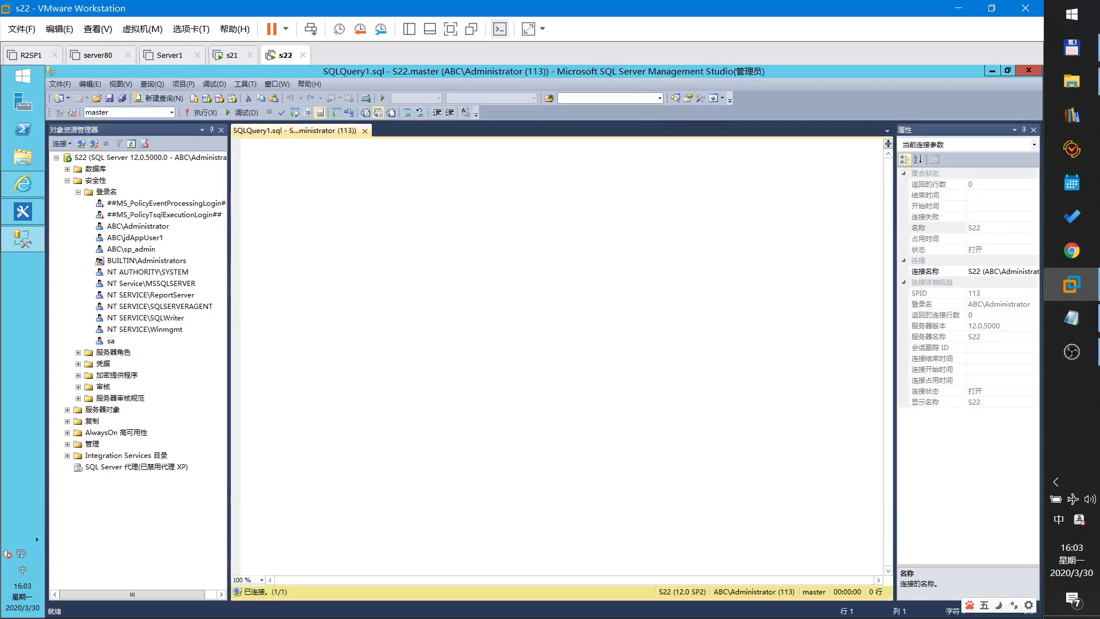
- Copy the database setup script from the notes into the empty query window
{"action": "scroll", "coordinate": [561, 356], "scroll_direction": "up", "scroll_amount": 7}
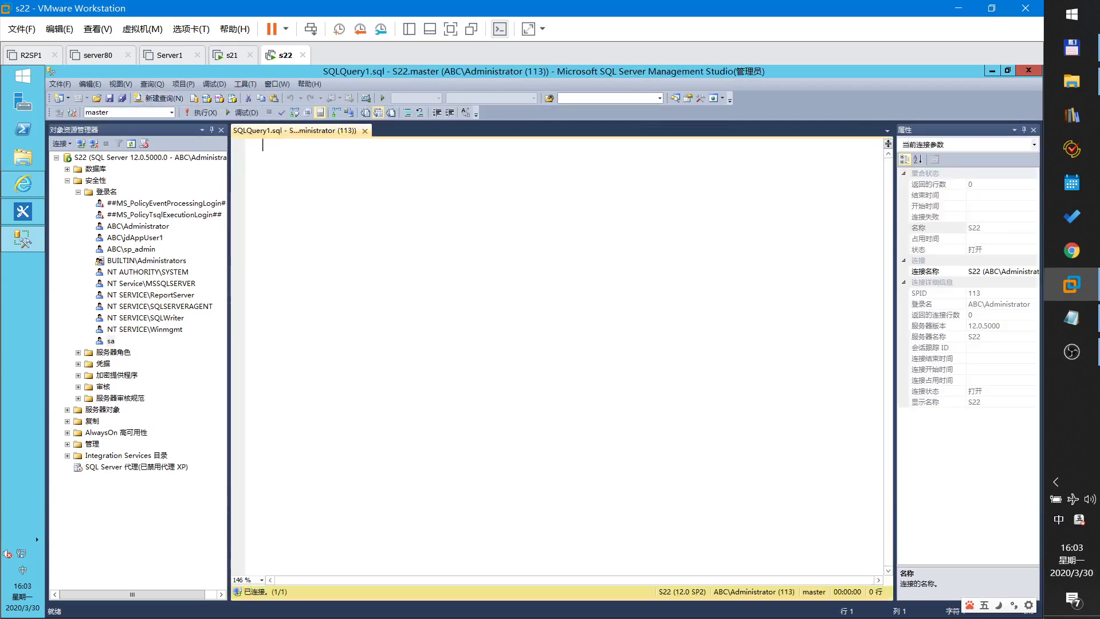
{"action": "left_click", "coordinate": [1052, 325]}
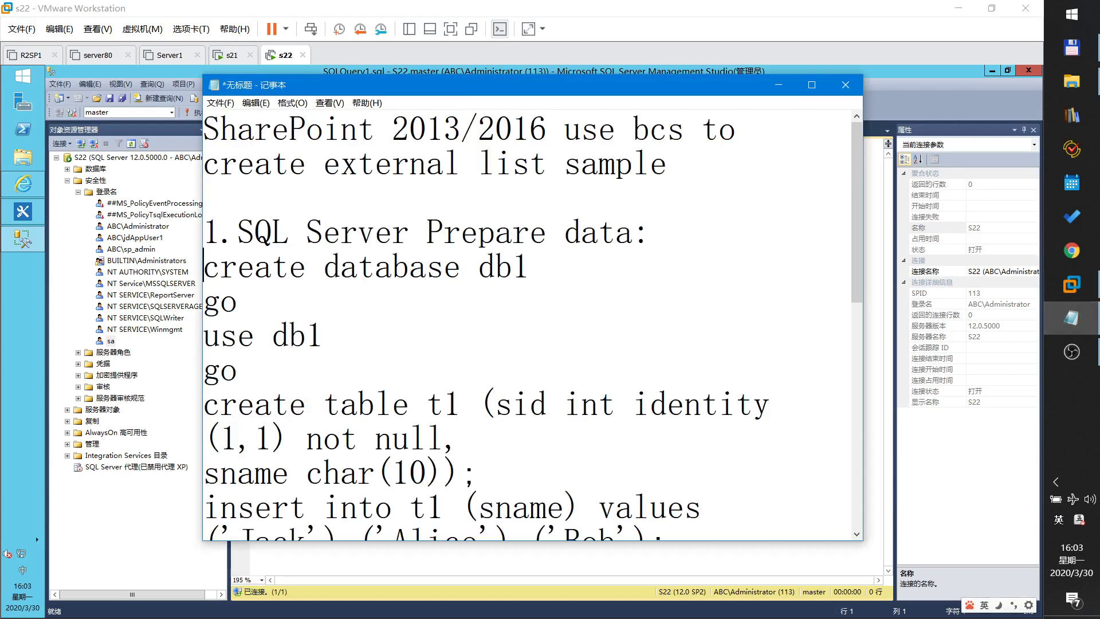
{"action": "scroll", "coordinate": [528, 323], "scroll_direction": "down", "scroll_amount": 2}
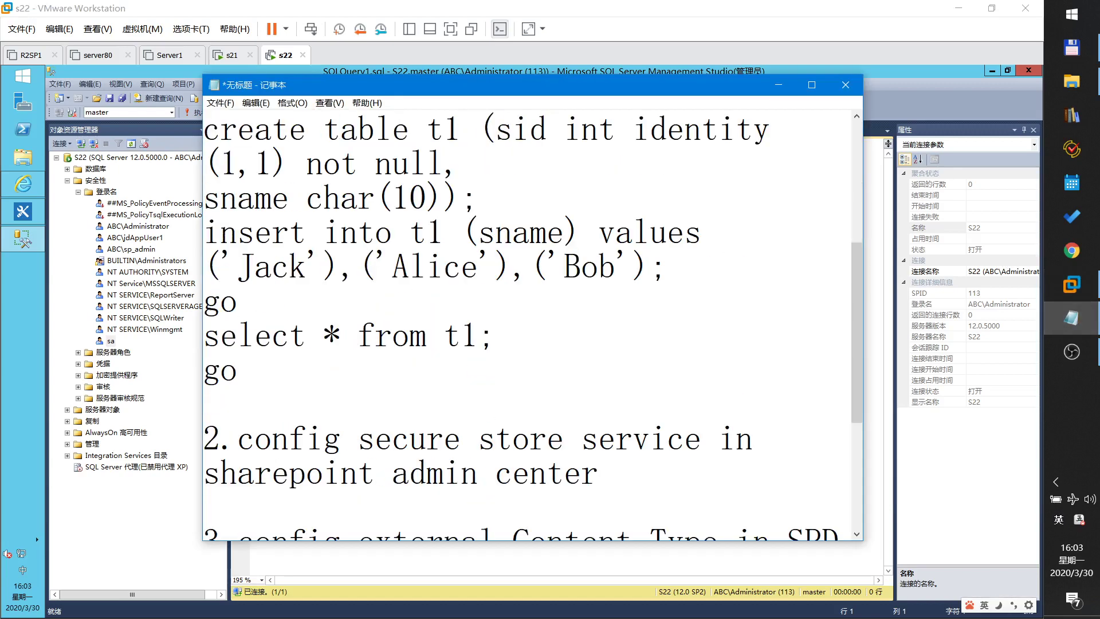
{"action": "left_click_drag", "start_coordinate": [205, 127], "coordinate": [237, 372]}
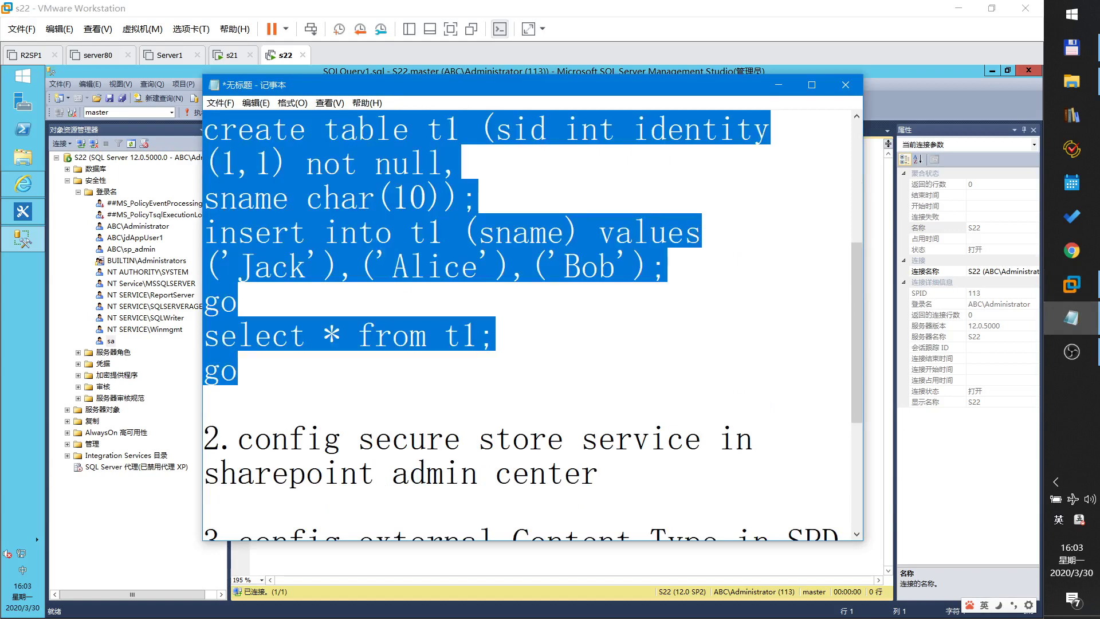
{"action": "left_click", "coordinate": [1071, 284]}
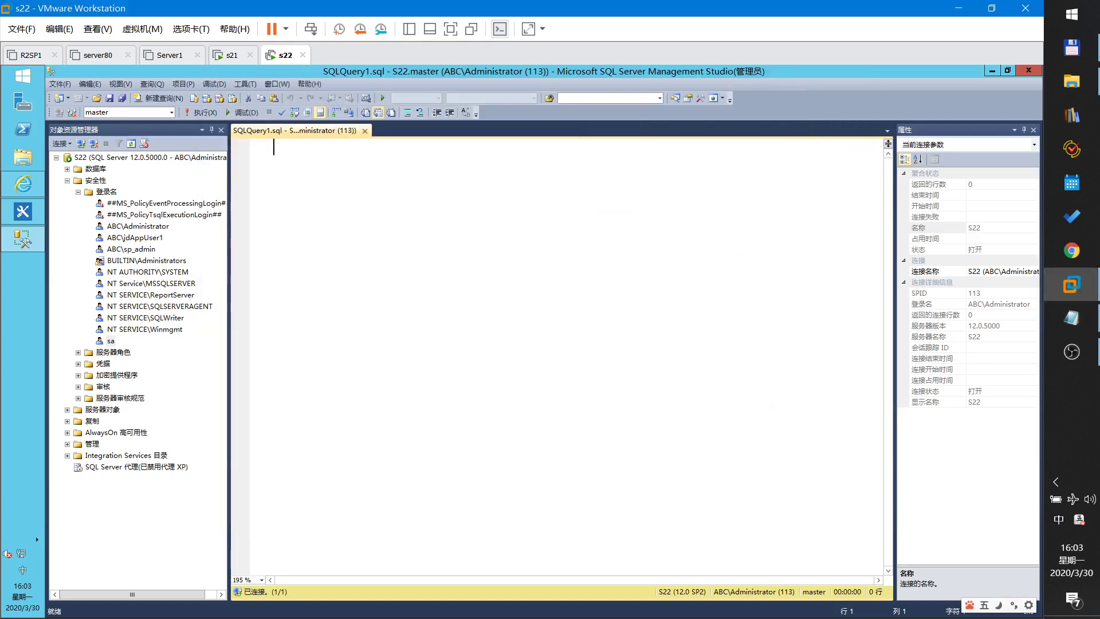
{"action": "type", "text": "create database db1 go use db1 go create table t1 (sid int identity(1,1) not null, sname char(10)); insert into t1 (sname) values('Jack'),('Alice'),('Bob'); go select * from t1; go"}
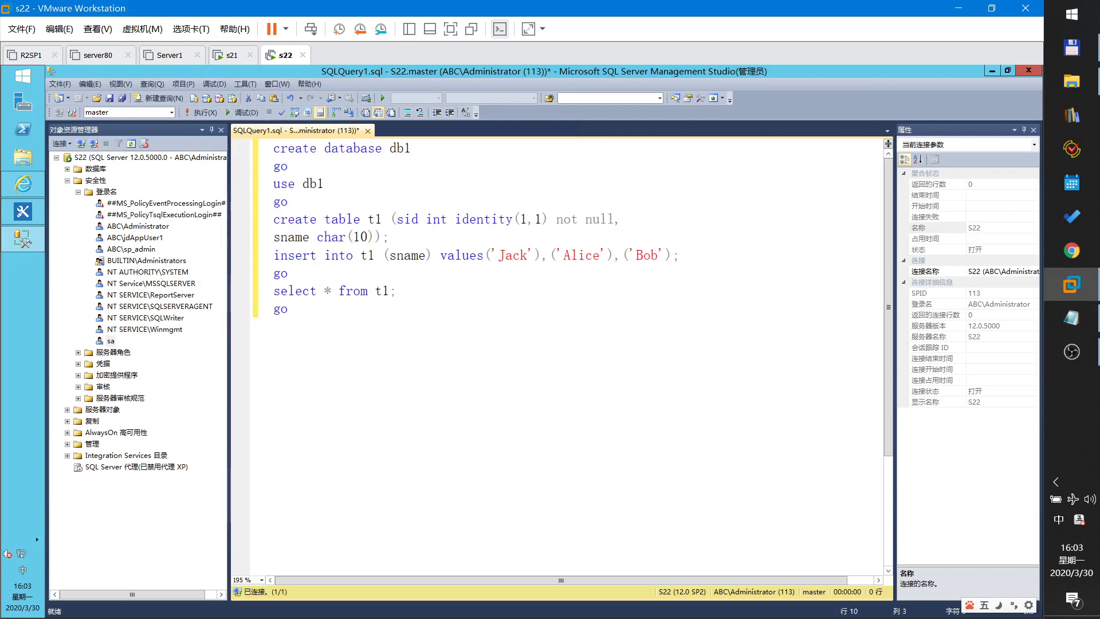
- Walk through the script: database db1, table t1 with sid and sname, rows Jack, Alice, Bob
{"action": "double_click", "coordinate": [400, 148]}
{"action": "left_click_drag", "start_coordinate": [295, 184], "coordinate": [325, 184]}
{"action": "double_click", "coordinate": [342, 219]}
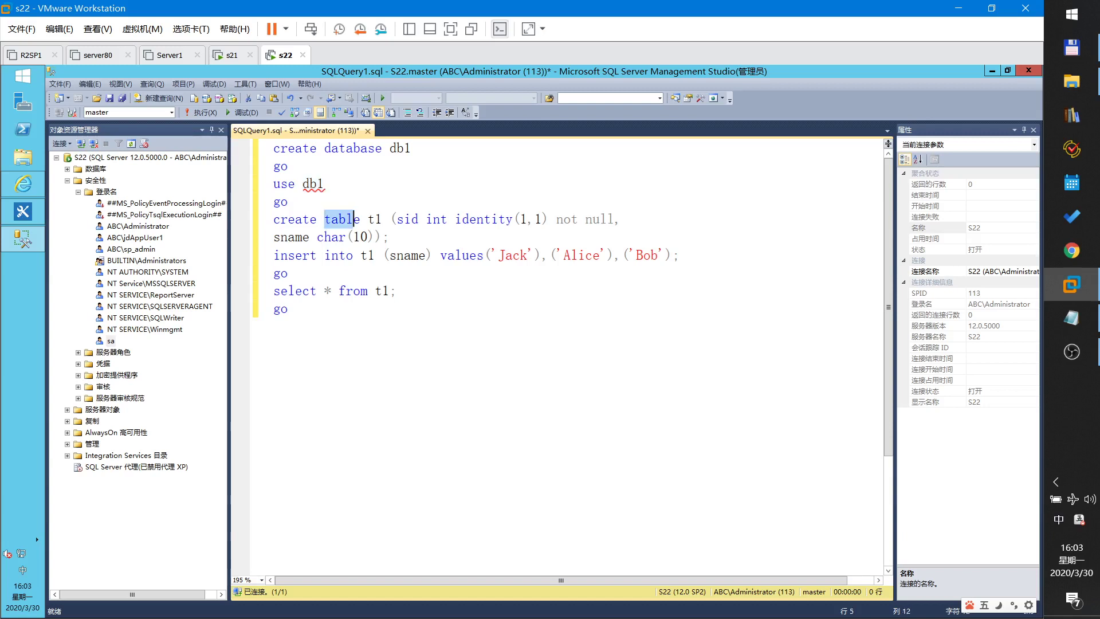
{"action": "left_click", "coordinate": [367, 219]}
{"action": "left_click_drag", "start_coordinate": [396, 219], "coordinate": [426, 220]}
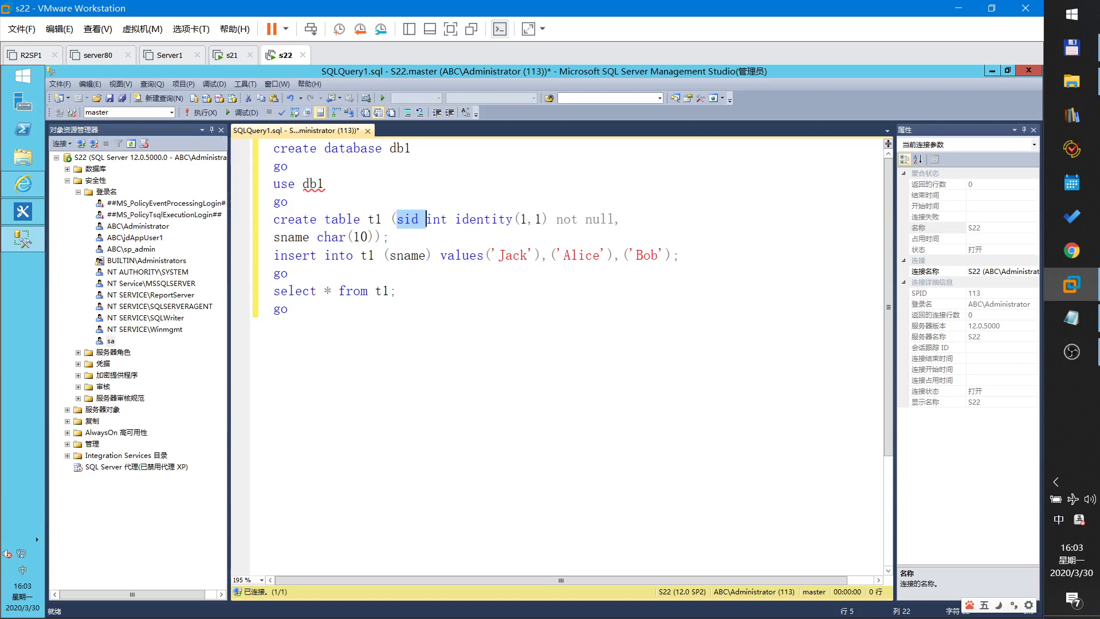
{"action": "left_click_drag", "start_coordinate": [281, 237], "coordinate": [317, 237]}
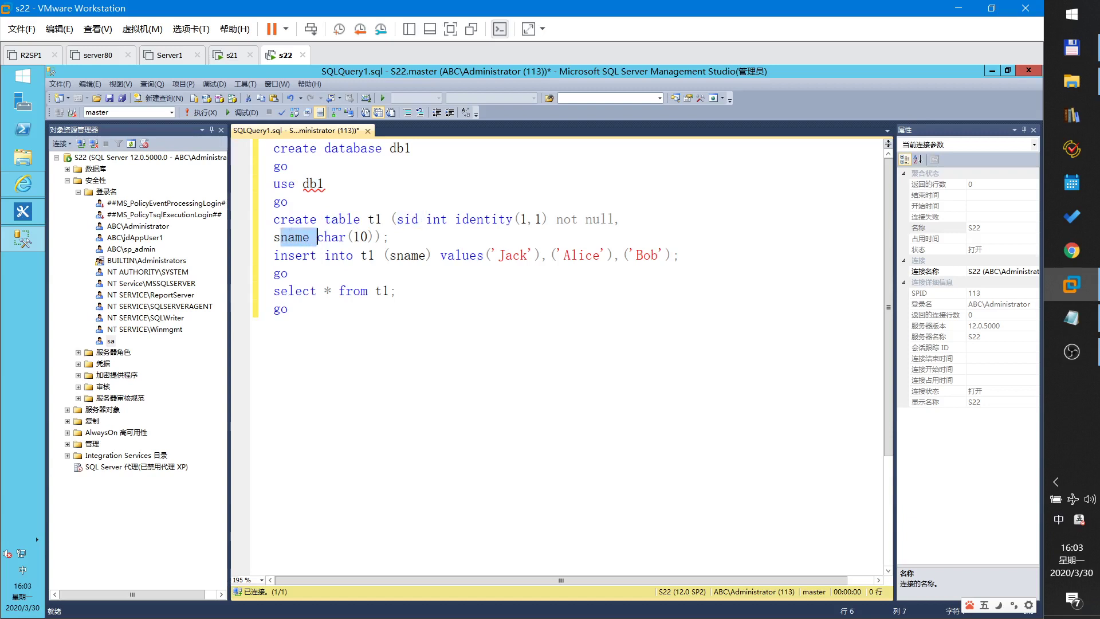
{"action": "left_click_drag", "start_coordinate": [490, 255], "coordinate": [682, 255]}
{"action": "left_click", "coordinate": [397, 291]}
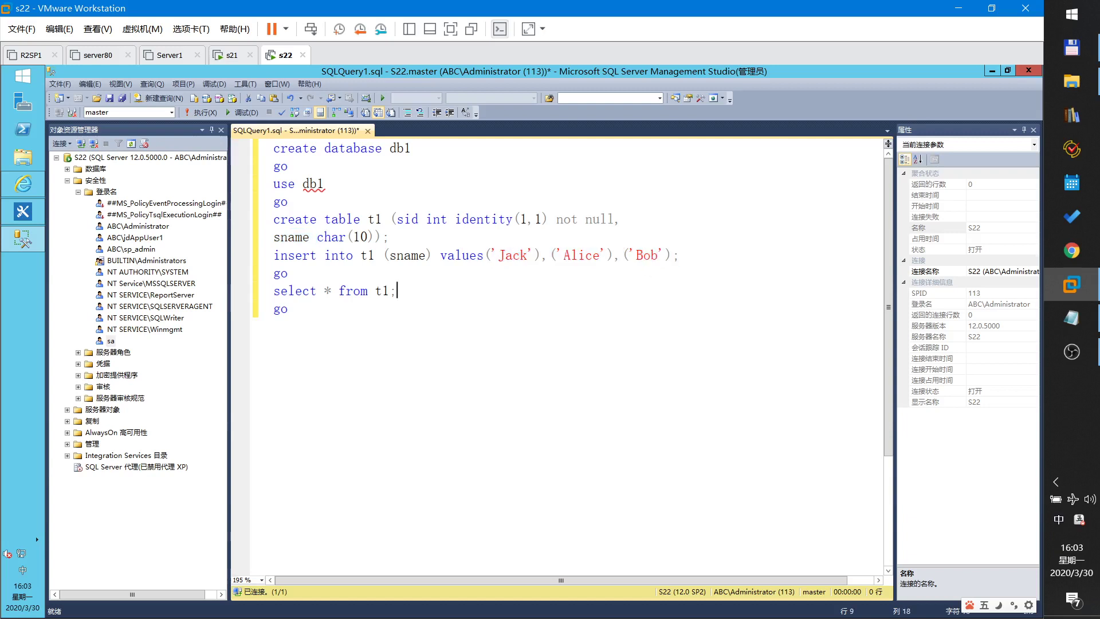
{"action": "key", "text": "Down"}
- Execute the script, then close Management Studio without saving SQLQuery1.sql
{"action": "left_click", "coordinate": [205, 111]}
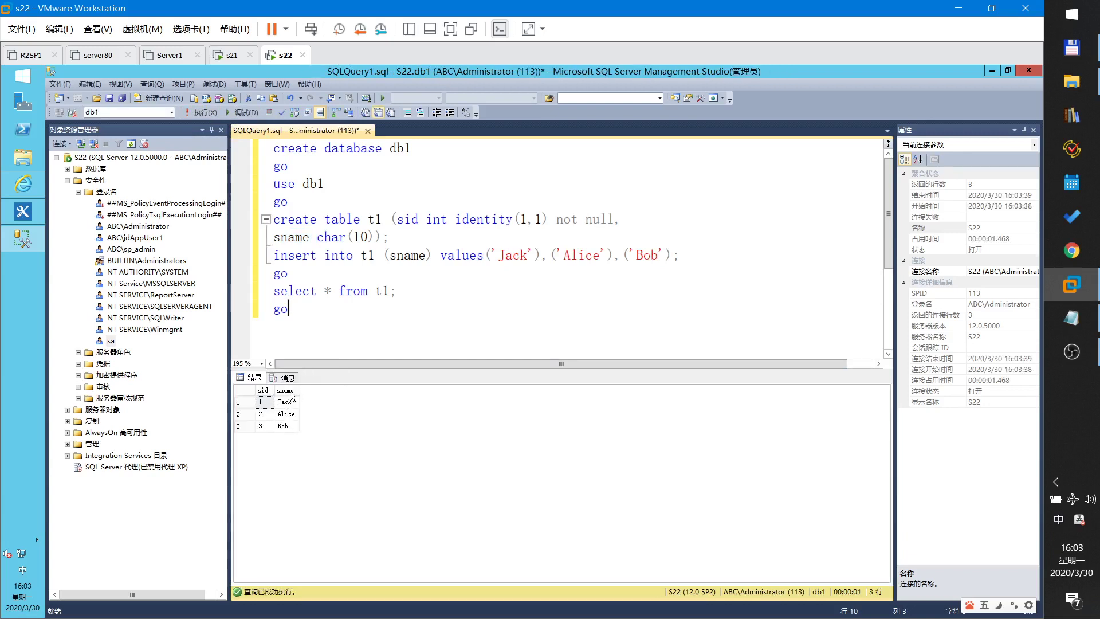
{"action": "double_click", "coordinate": [313, 183]}
{"action": "double_click", "coordinate": [367, 255]}
{"action": "left_click", "coordinate": [1028, 70]}
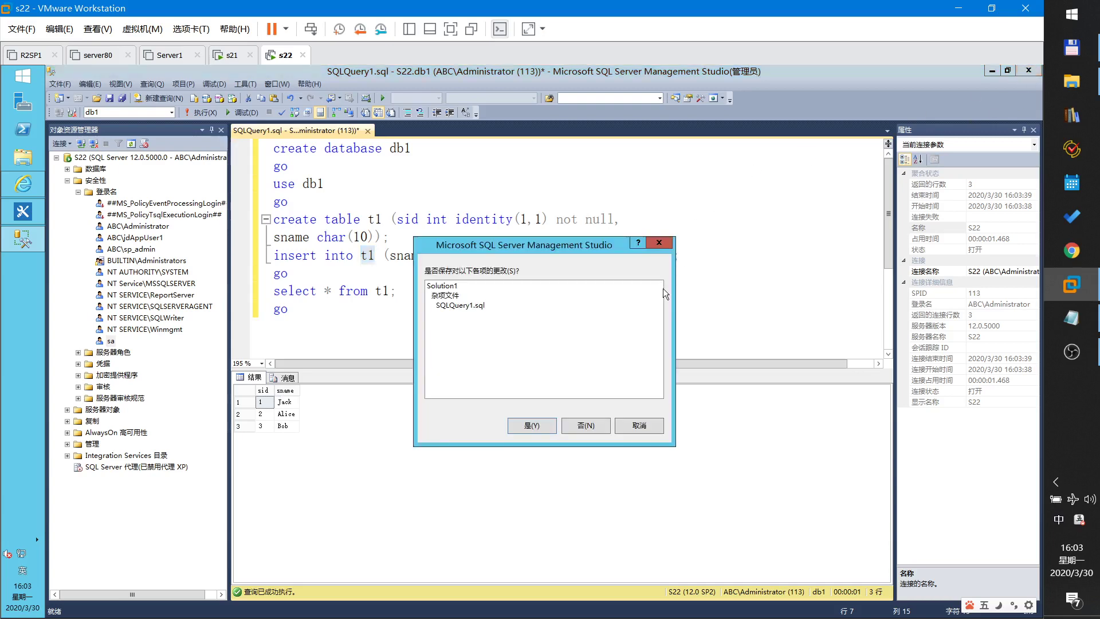
{"action": "left_click", "coordinate": [586, 432]}
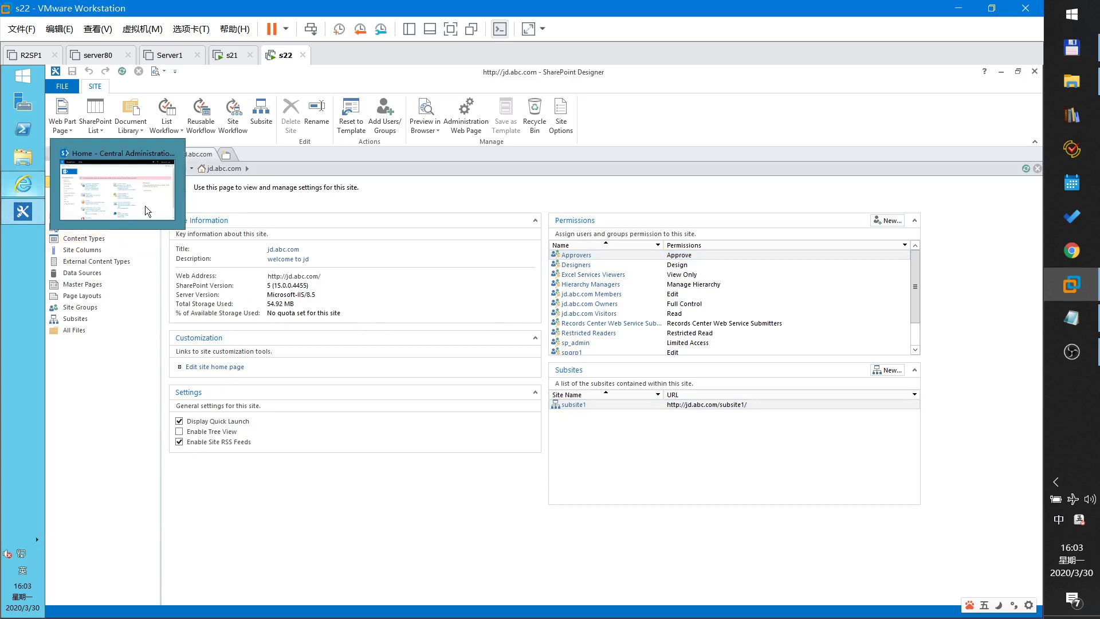
- Highlight the 'config secure store service in sharepoint admin center' step, then open the Start screen
{"action": "left_click", "coordinate": [1067, 318]}
{"action": "scroll", "coordinate": [527, 320], "scroll_direction": "down", "scroll_amount": 3}
{"action": "left_click_drag", "start_coordinate": [272, 198], "coordinate": [720, 198]}
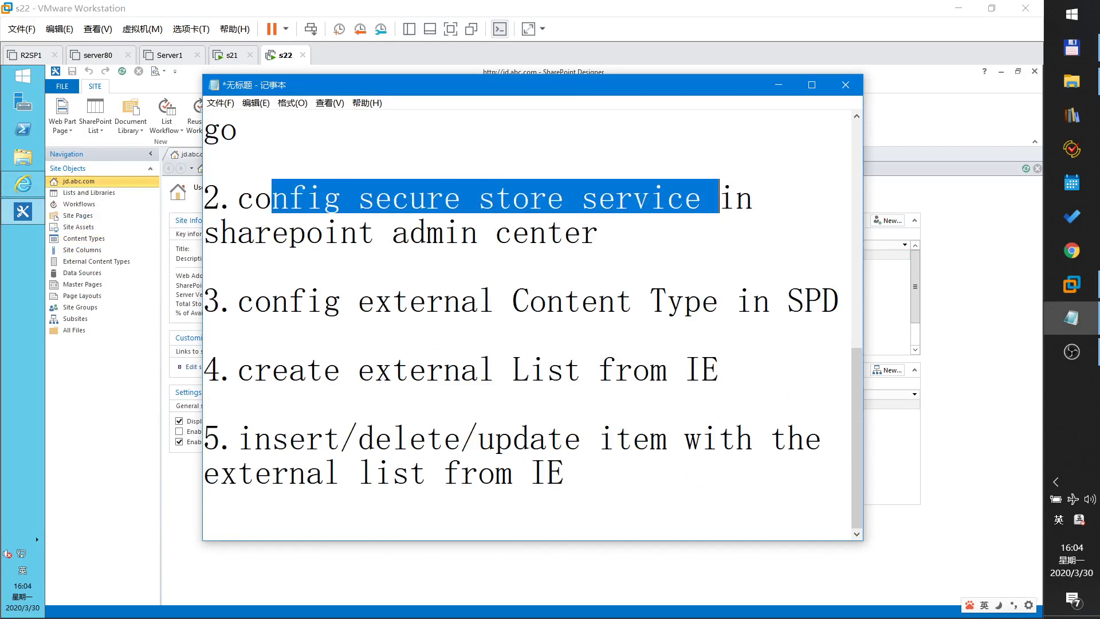
{"action": "left_click_drag", "start_coordinate": [271, 230], "coordinate": [599, 230]}
{"action": "left_click", "coordinate": [23, 75]}
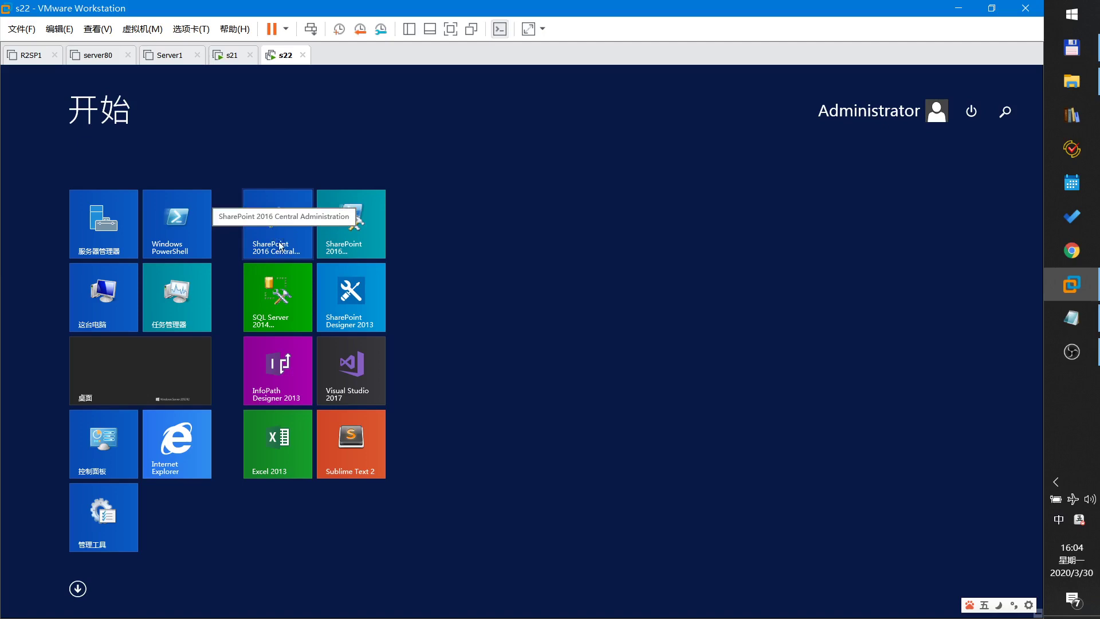
- Open Manage service applications via Application Management in Central Administration, then return to the notes
{"action": "left_click", "coordinate": [166, 392]}
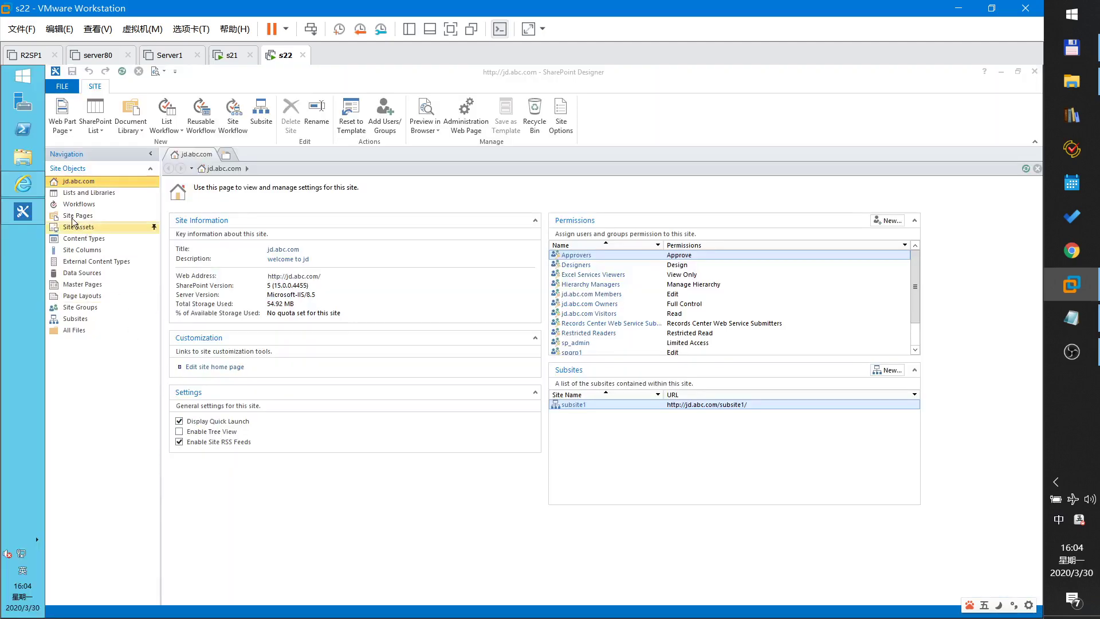
{"action": "left_click", "coordinate": [39, 186]}
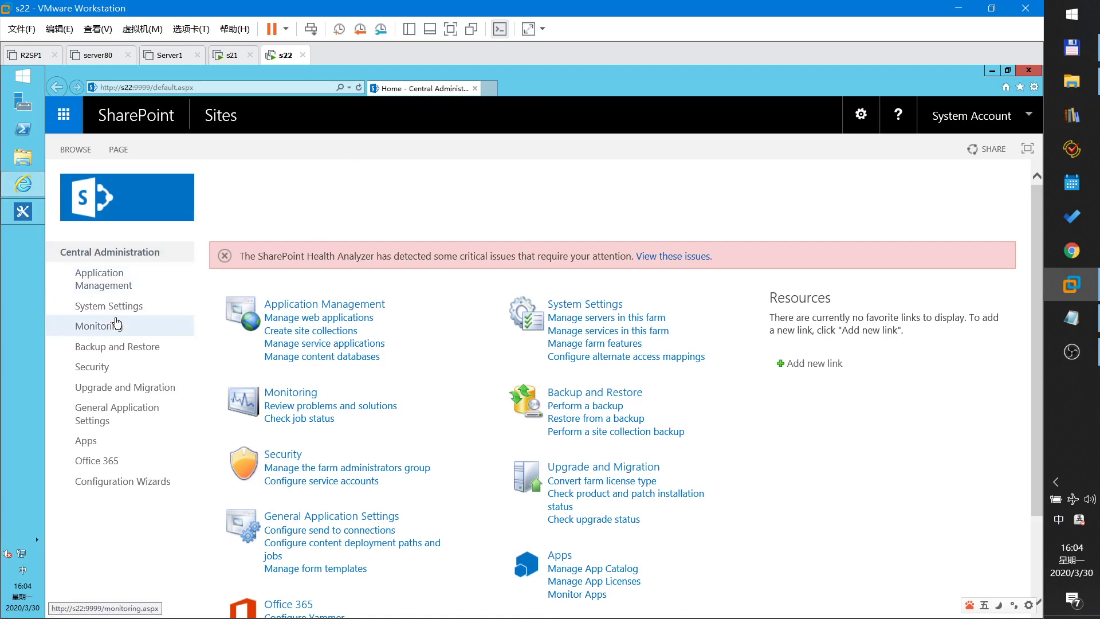
{"action": "left_click", "coordinate": [101, 289]}
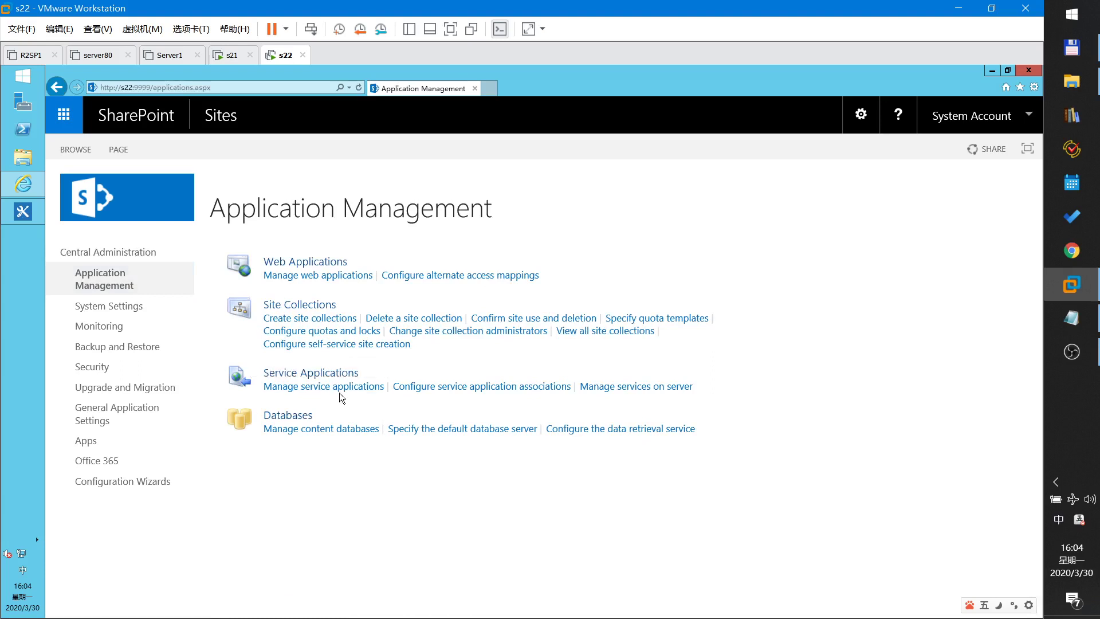
{"action": "left_click", "coordinate": [344, 394]}
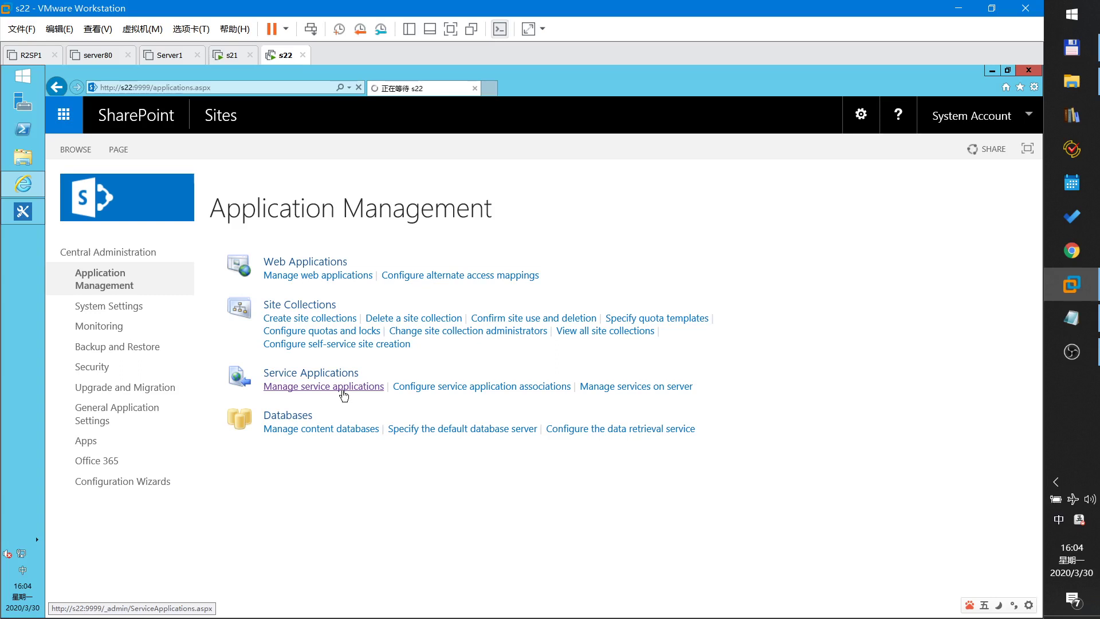
{"action": "left_click", "coordinate": [1072, 318]}
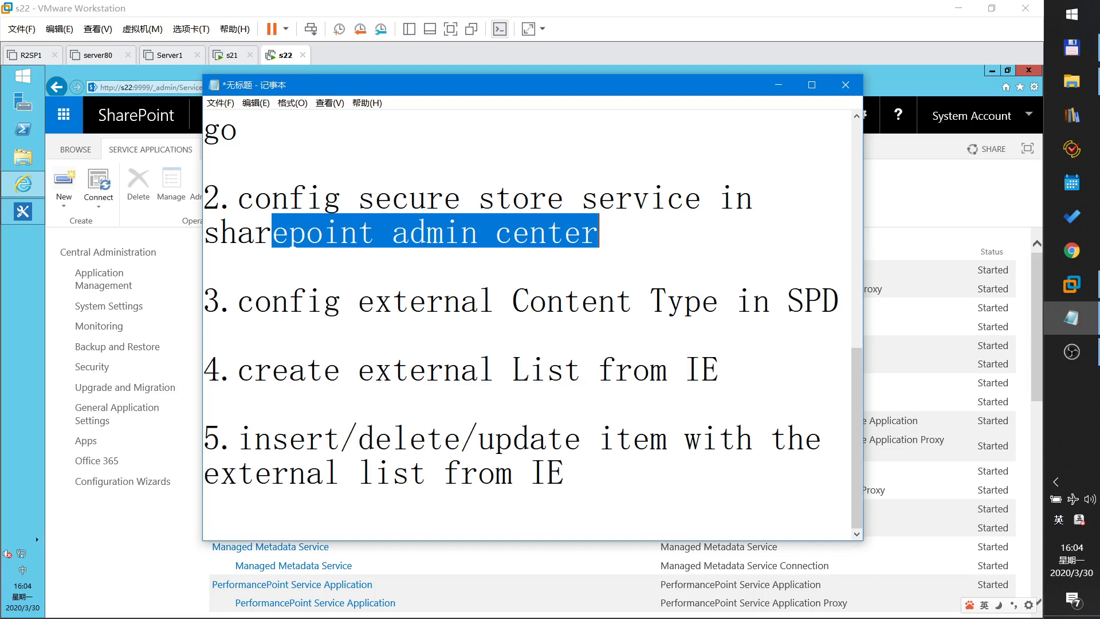
- Add a new '4.config' line after the SPD step, then minimize Notepad
{"action": "left_click", "coordinate": [840, 299]}
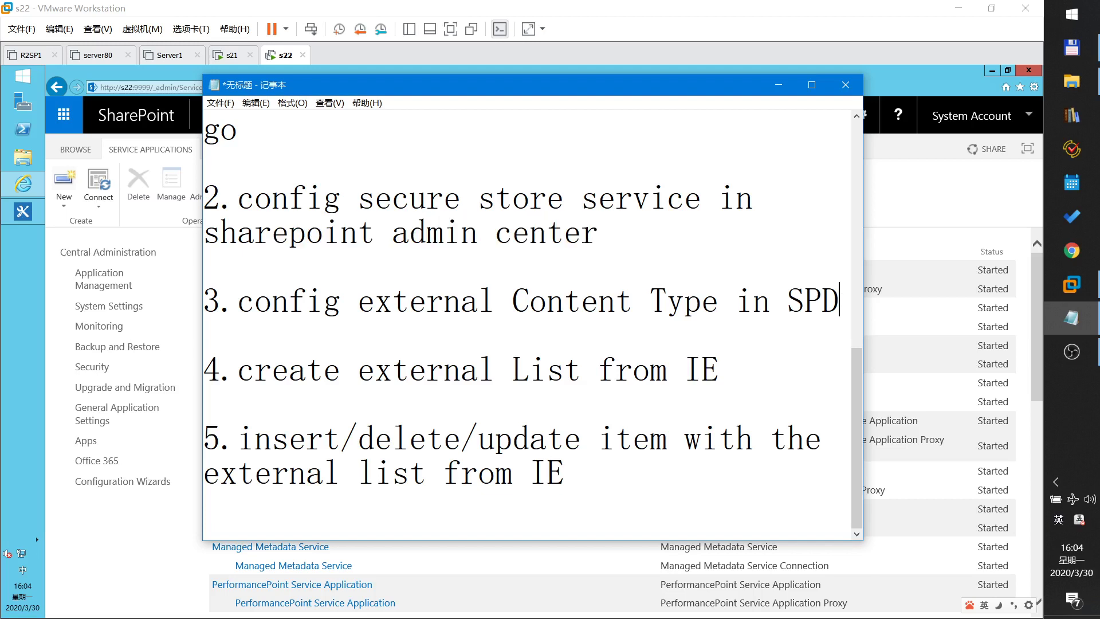
{"action": "key", "text": "Return"}
{"action": "key", "text": "Return"}
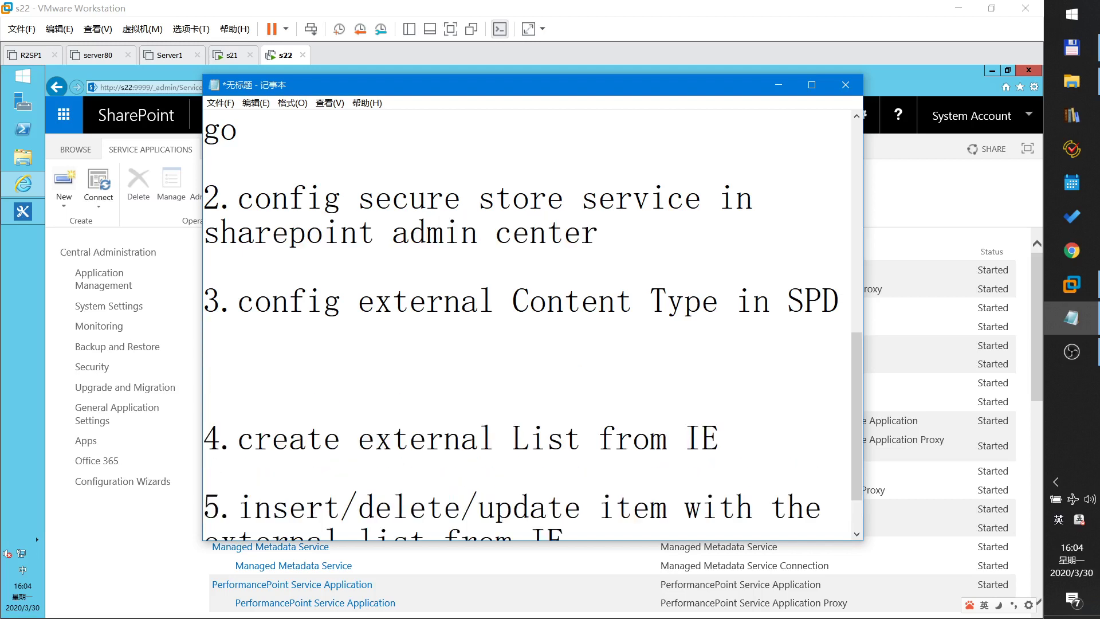
{"action": "type", "text": "4.config"}
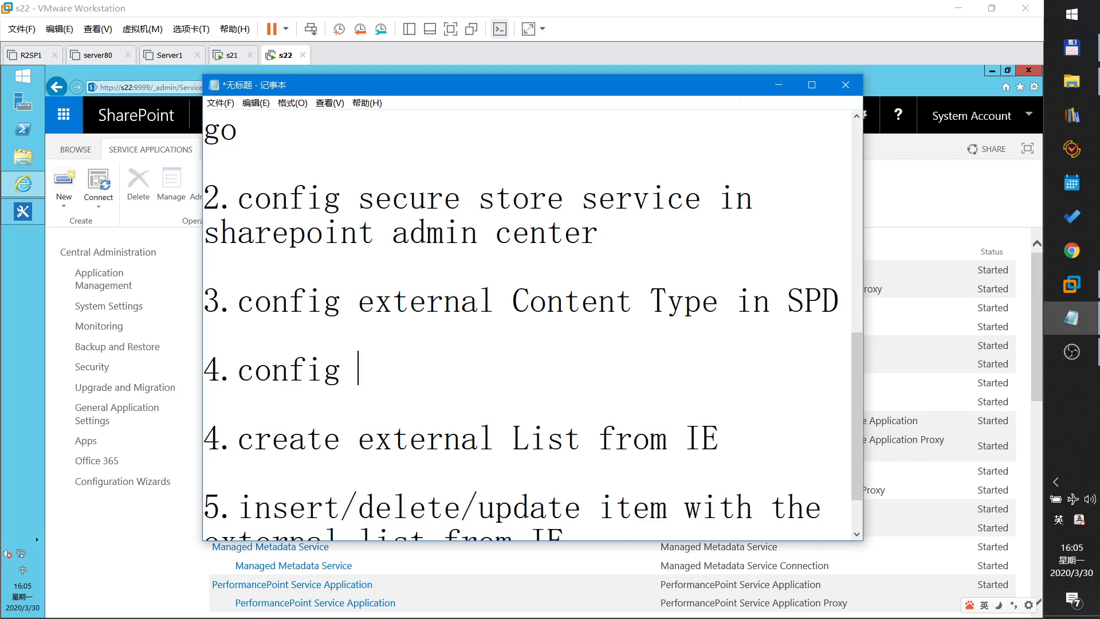
{"action": "left_click", "coordinate": [778, 84]}
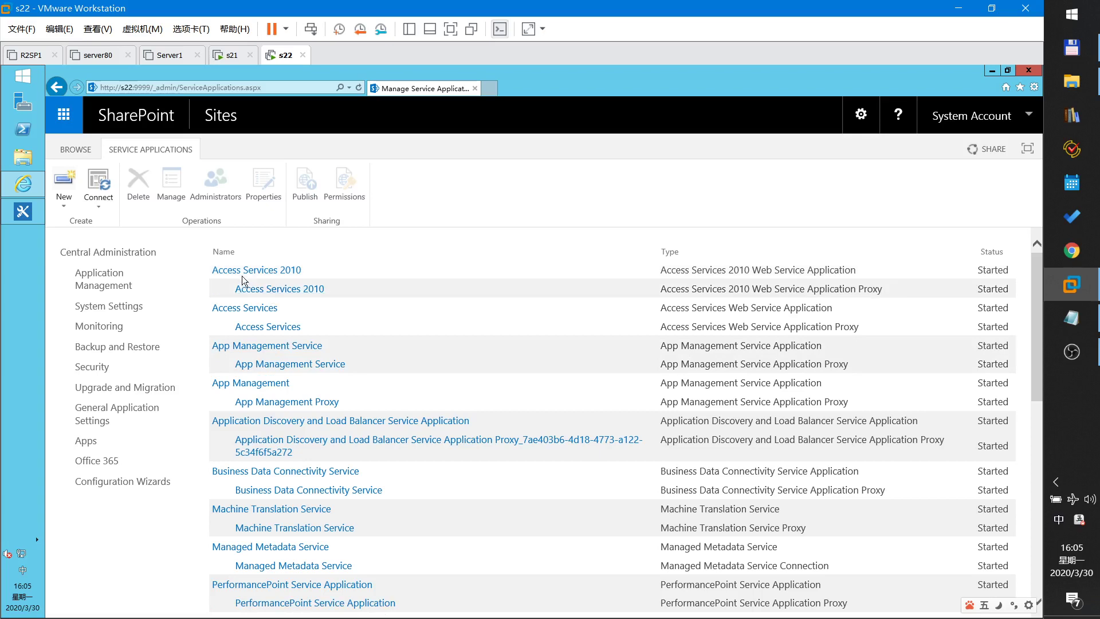
- Scroll down to Secure Store Service in the service applications list and open it
{"action": "scroll", "coordinate": [275, 423], "scroll_direction": "down", "scroll_amount": 3}
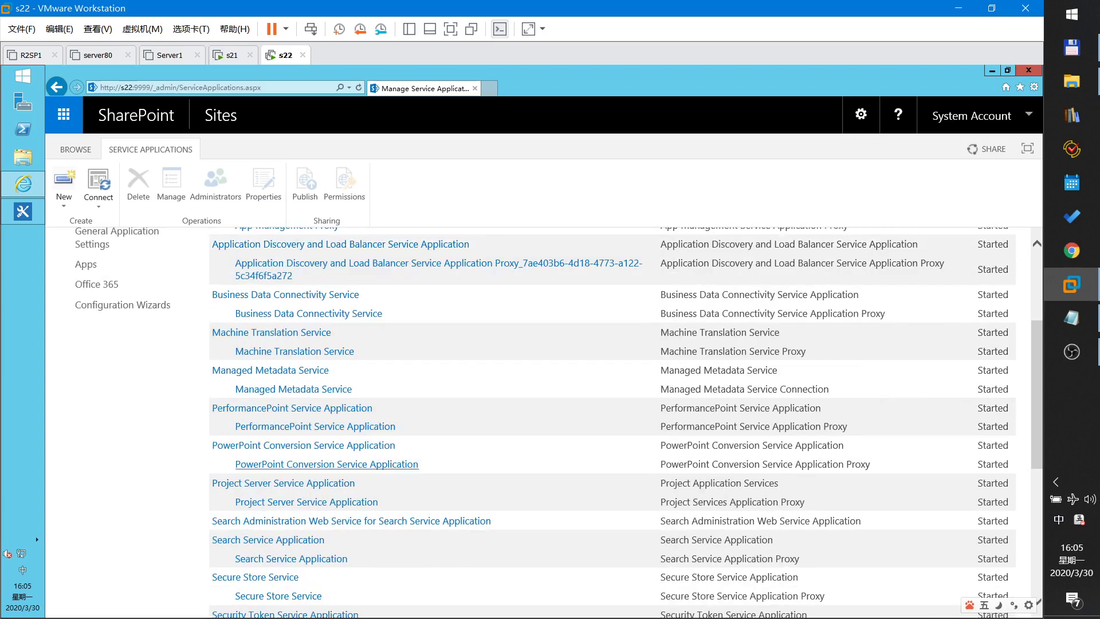
{"action": "scroll", "coordinate": [269, 447], "scroll_direction": "down", "scroll_amount": 2}
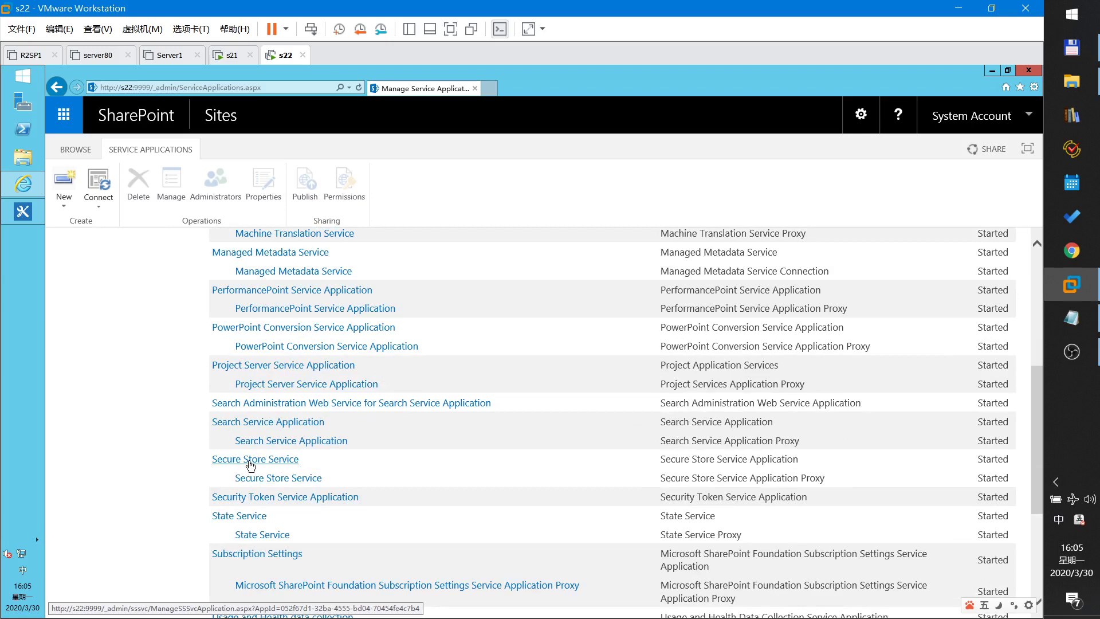
{"action": "left_click", "coordinate": [250, 461]}
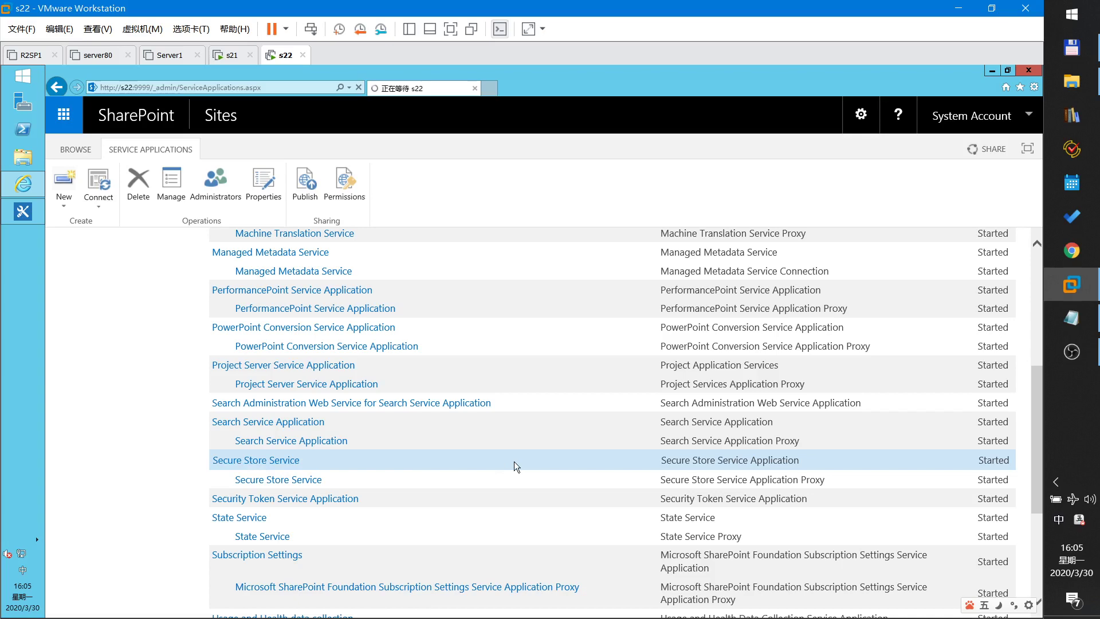
- Complete the new line so it reads '4.config permission in bcs'
{"action": "left_click", "coordinate": [1071, 317]}
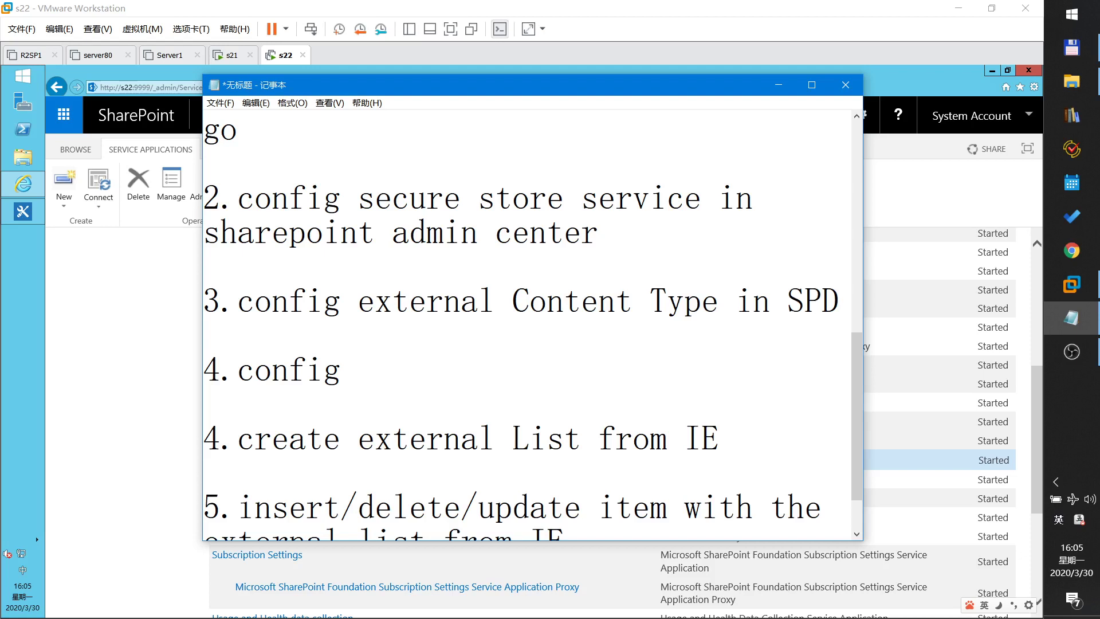
{"action": "type", "text": "permissio"}
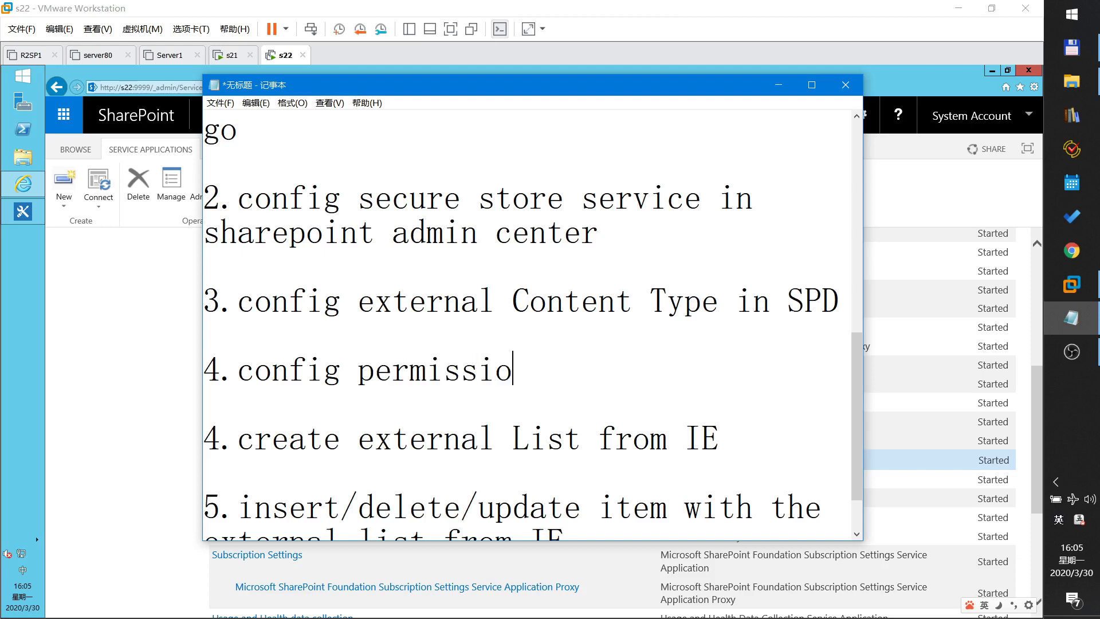
{"action": "type", "text": "n in"}
{"action": "key", "text": "Caps_Lock"}
{"action": "key", "text": "Caps_Lock"}
{"action": "type", "text": "bcs"}
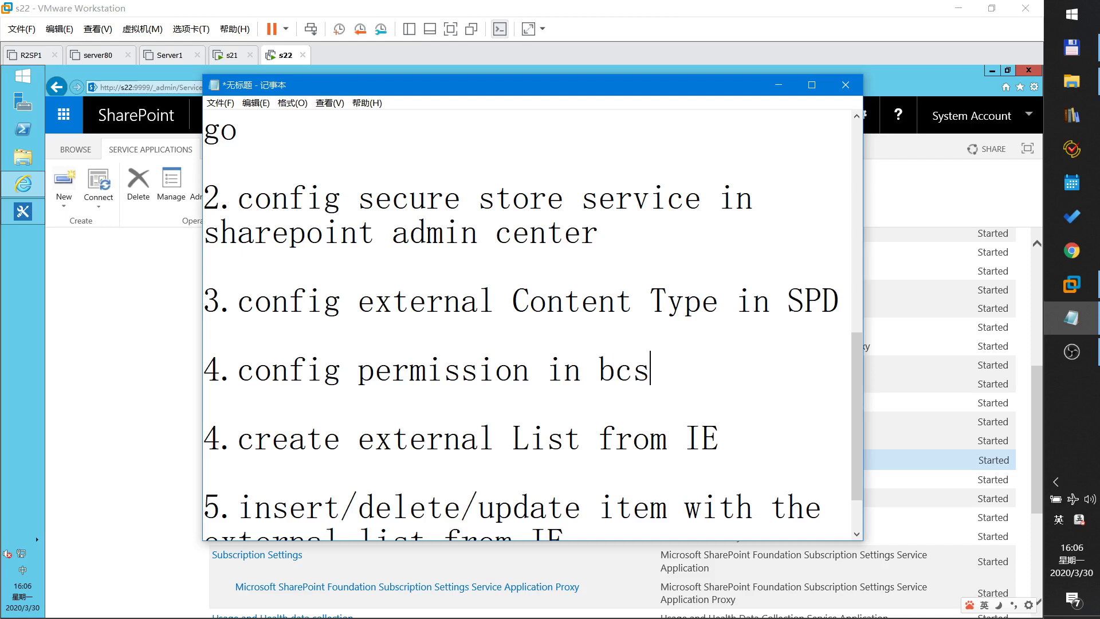
{"action": "key", "text": "Caps_Lock"}
- Renumber the create external List and insert/delete/update steps to 5 and 6
{"action": "left_click_drag", "start_coordinate": [221, 438], "coordinate": [194, 444]}
{"action": "type", "text": "5"}
{"action": "left_click_drag", "start_coordinate": [221, 507], "coordinate": [197, 504]}
{"action": "type", "text": "6"}
{"action": "scroll", "coordinate": [209, 504], "scroll_direction": "down", "scroll_amount": 1}
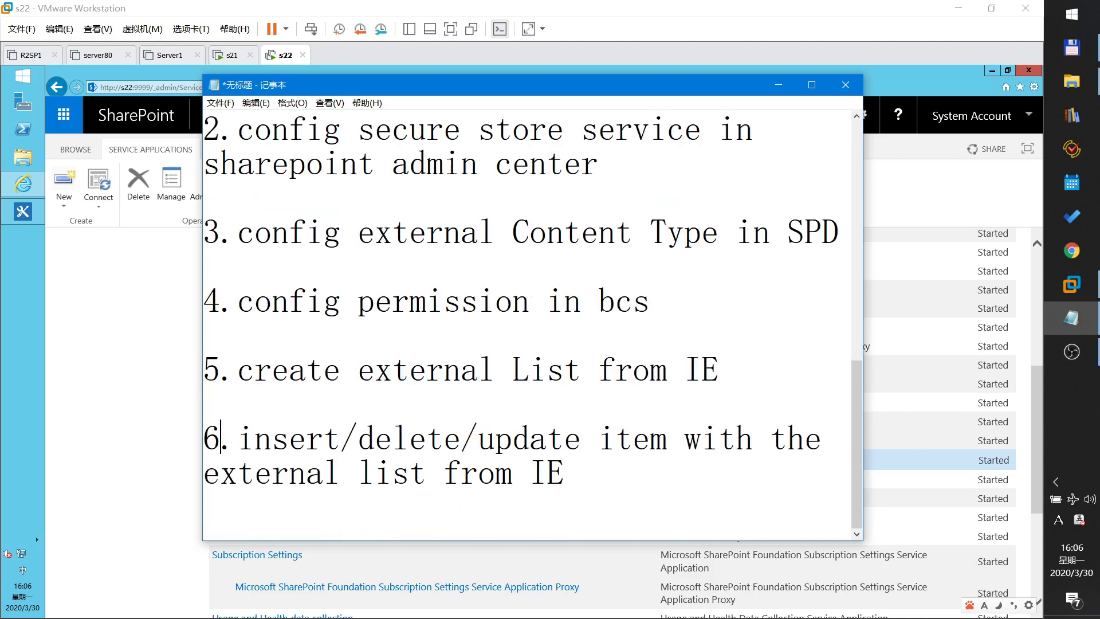
{"action": "scroll", "coordinate": [209, 505], "scroll_direction": "up", "scroll_amount": 3}
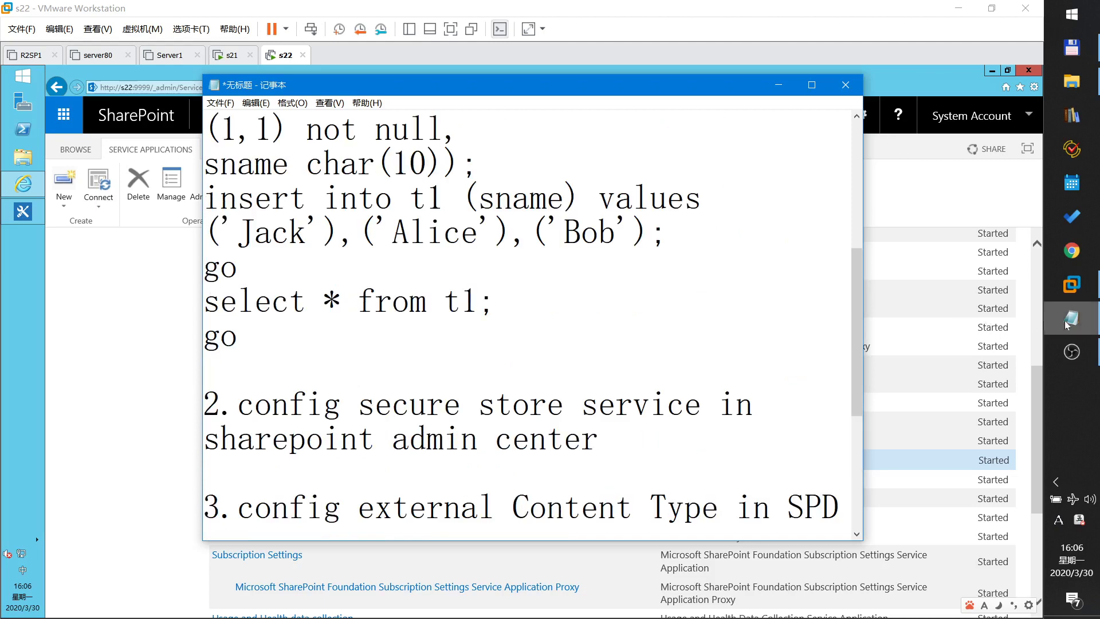
- Start generating a new Secure Store key and enter a pass phrase with its confirmation
{"action": "left_click", "coordinate": [1072, 284]}
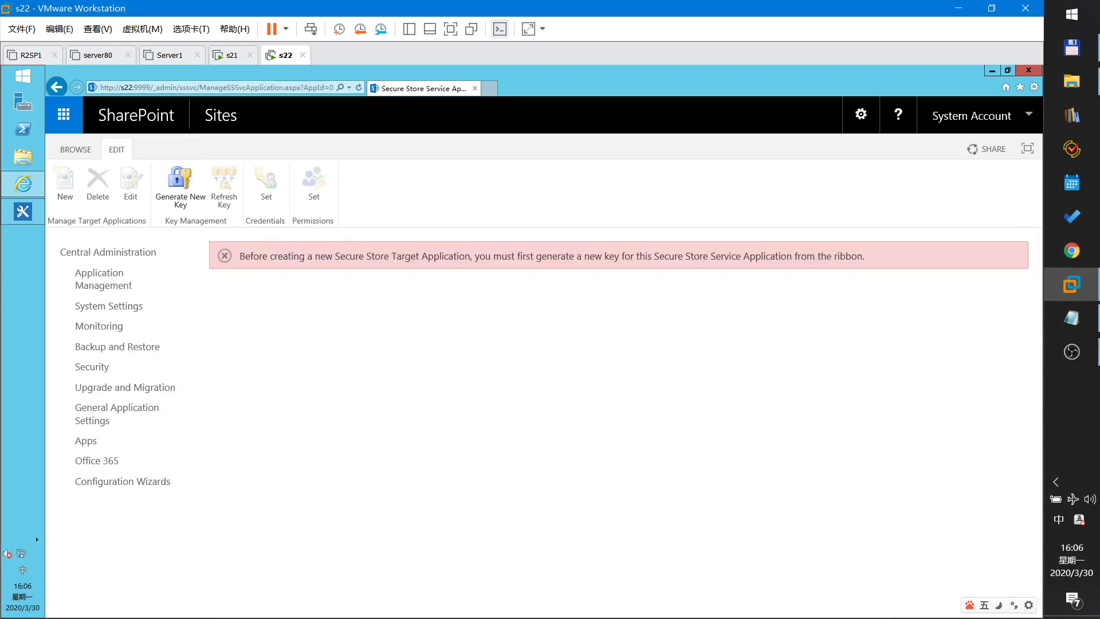
{"action": "left_click", "coordinate": [182, 192]}
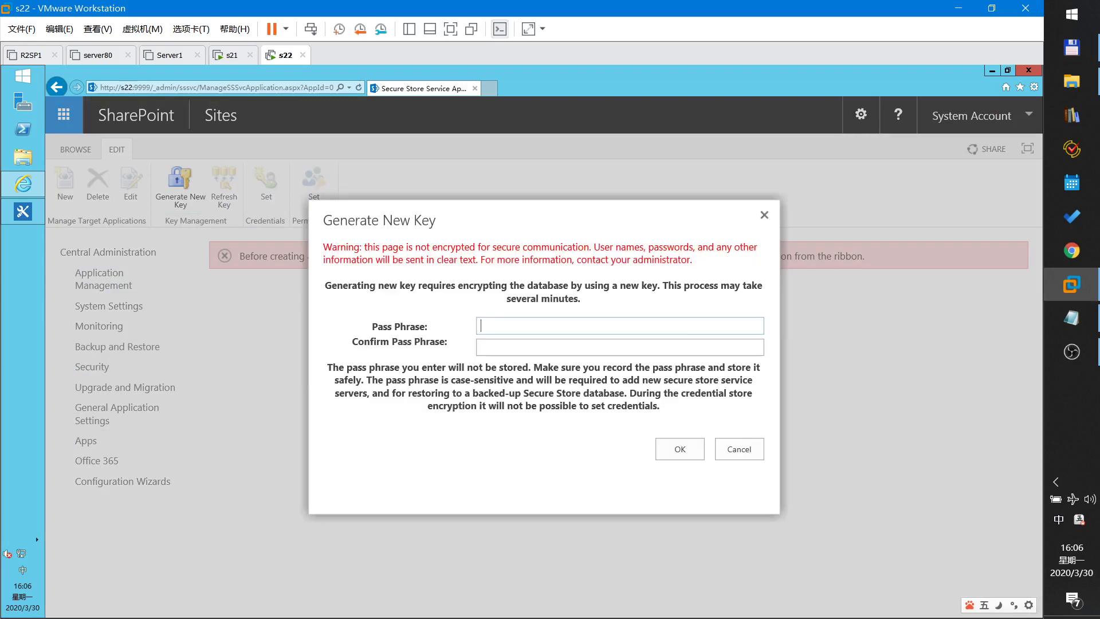
{"action": "type", "text": "666666"}
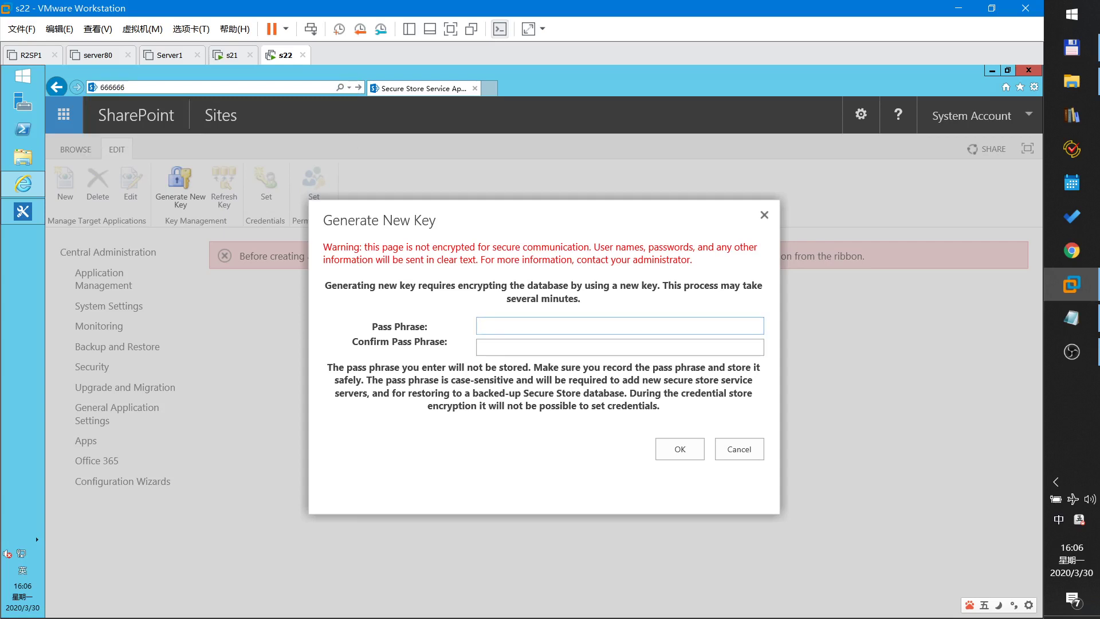
{"action": "left_click", "coordinate": [620, 325]}
{"action": "type", "text": "66666666"}
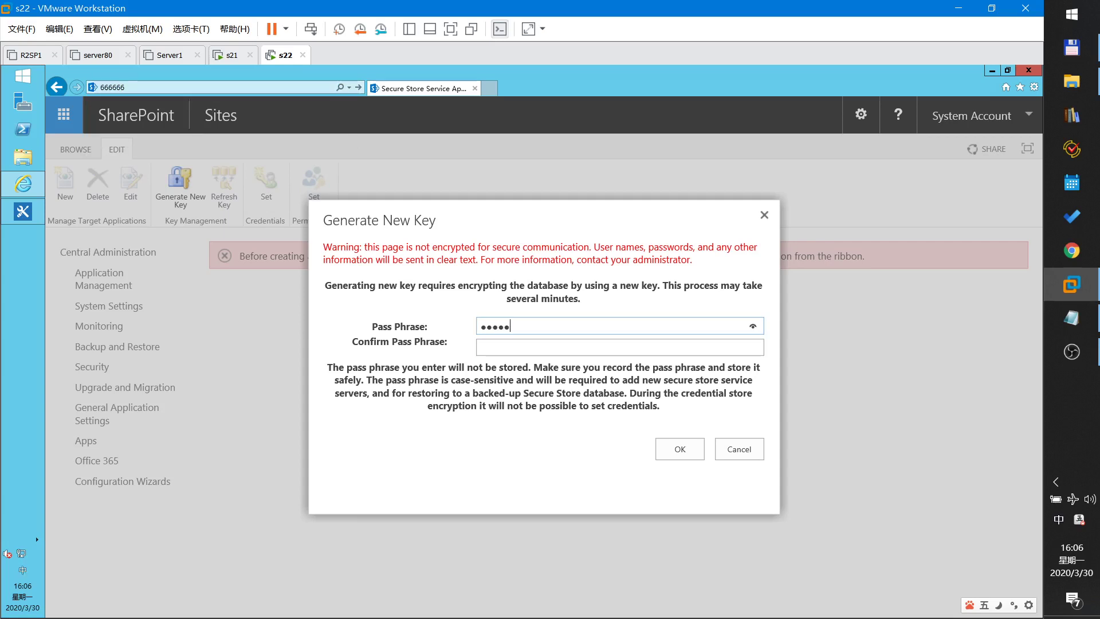
{"action": "key", "text": "Tab"}
{"action": "type", "text": "6666"}
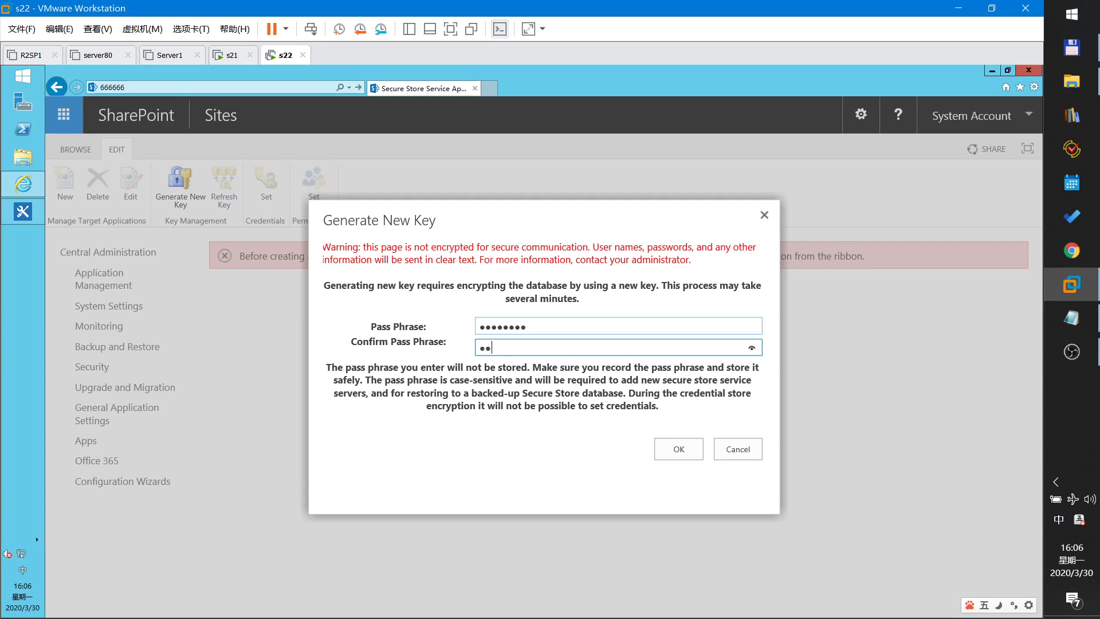
{"action": "type", "text": "6666"}
{"action": "left_click", "coordinate": [675, 456]}
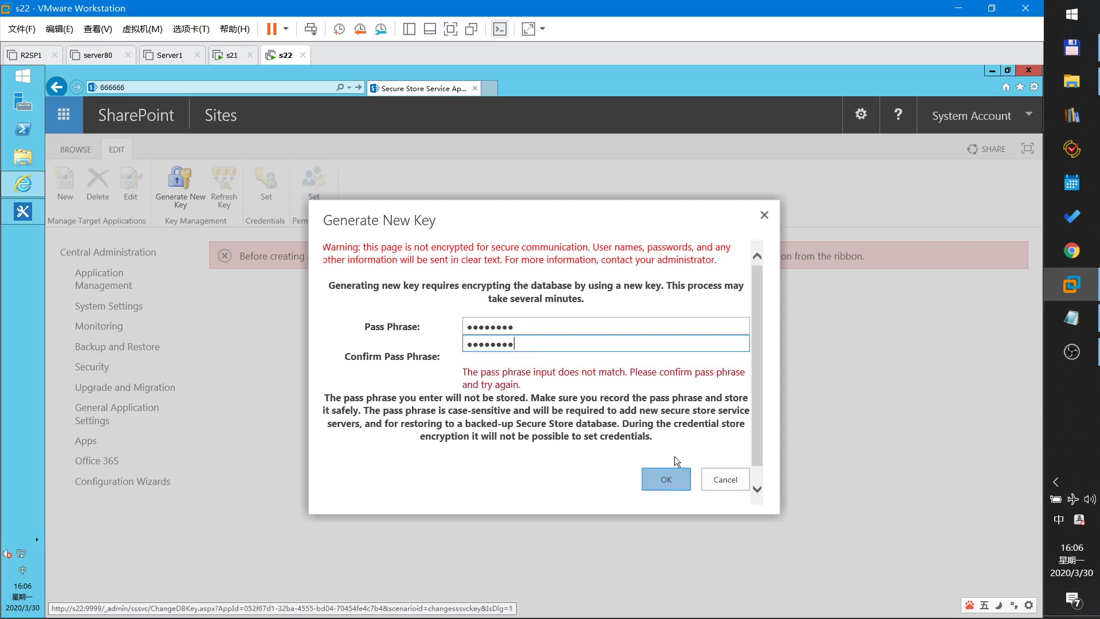
- Retype the pass phrase and its confirmation so both fields match
{"action": "key", "text": "shift+Tab"}
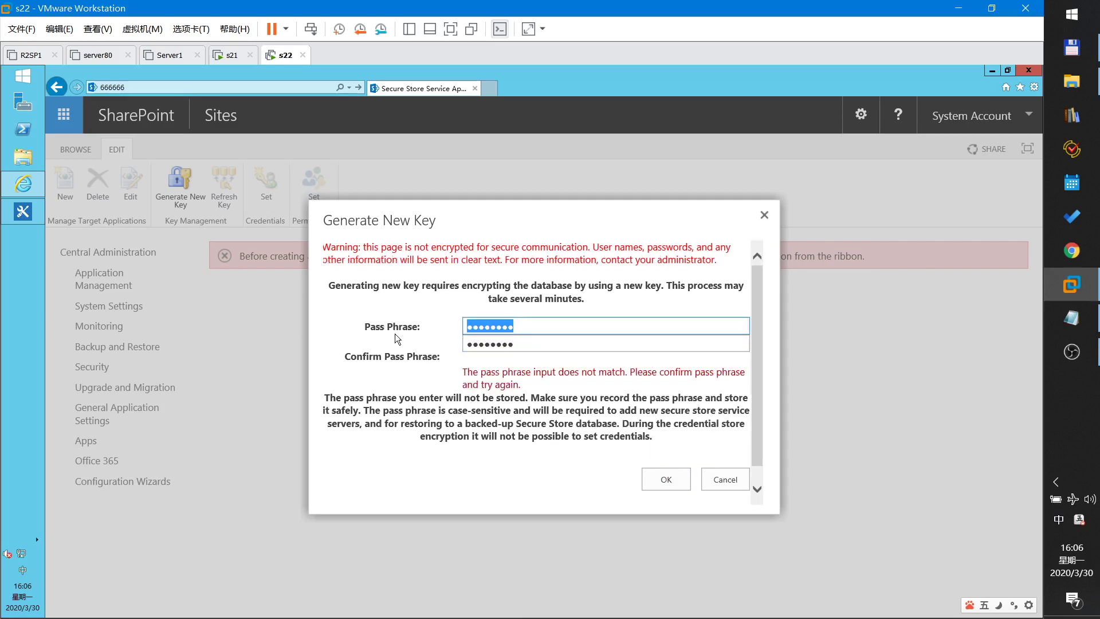
{"action": "type", "text": "66666"}
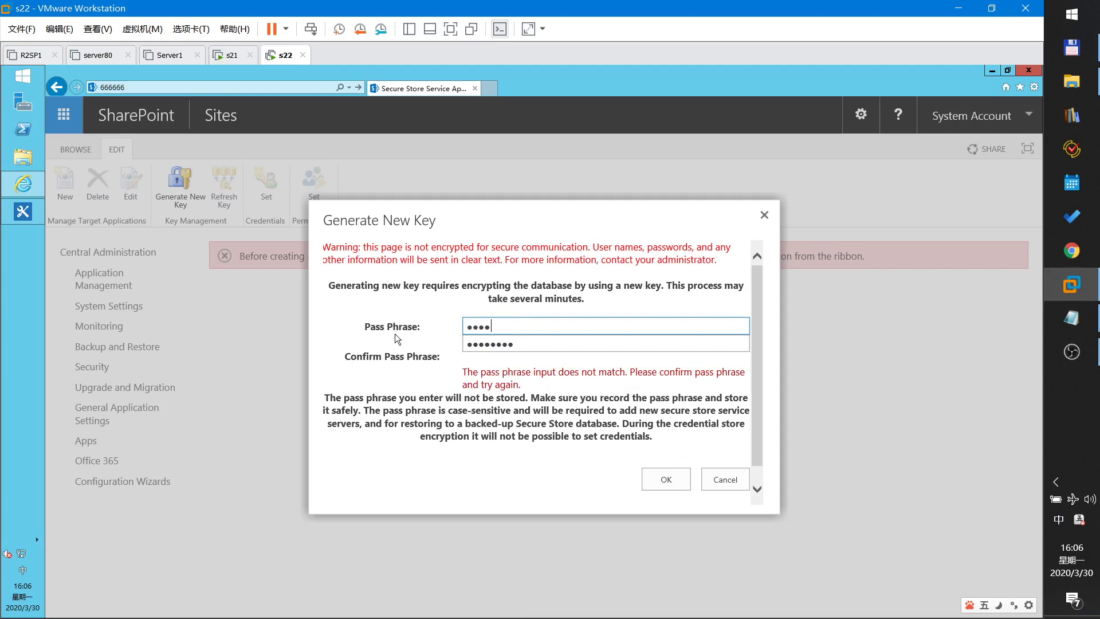
{"action": "type", "text": "666"}
{"action": "key", "text": "Tab"}
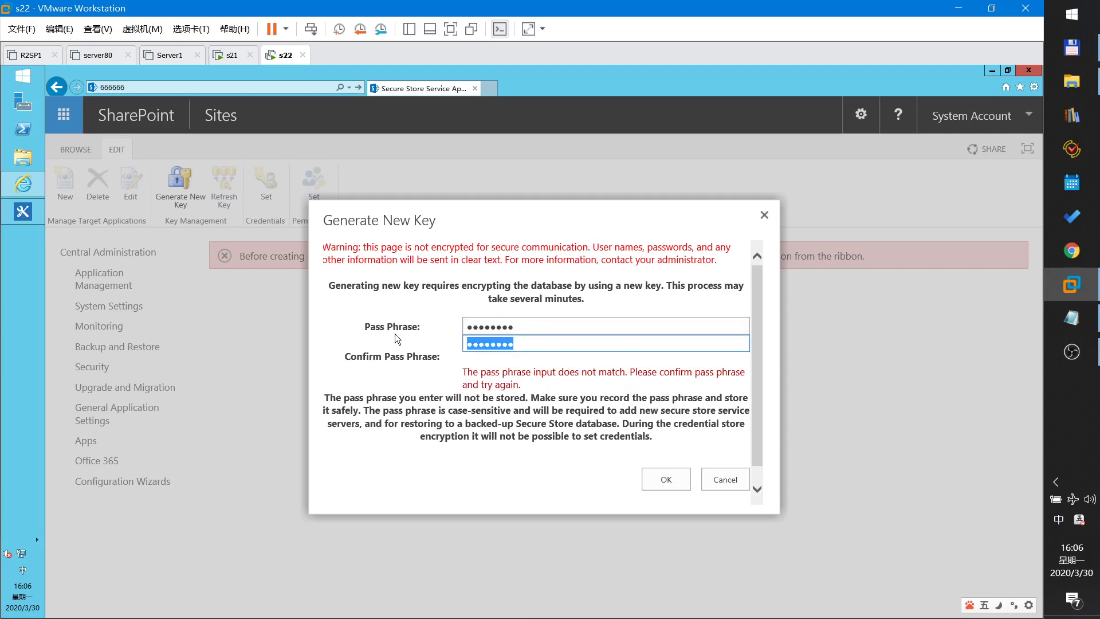
{"action": "type", "text": "666"}
{"action": "key", "text": "BackSpace"}
{"action": "key", "text": "BackSpace"}
{"action": "type", "text": "666"}
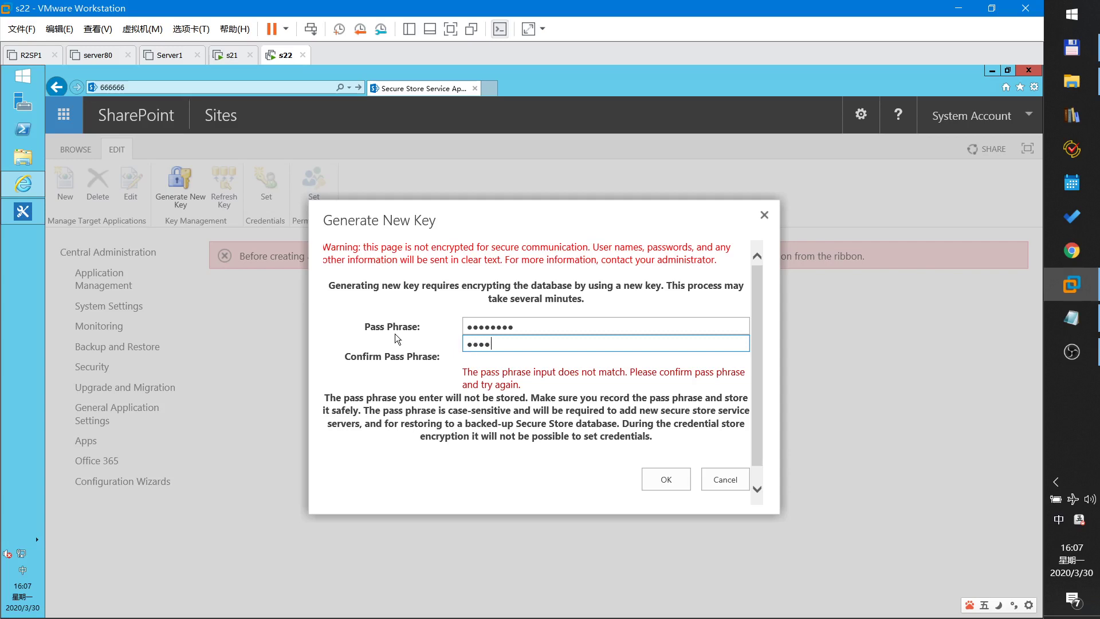
{"action": "type", "text": "6666"}
{"action": "left_click", "coordinate": [663, 480]}
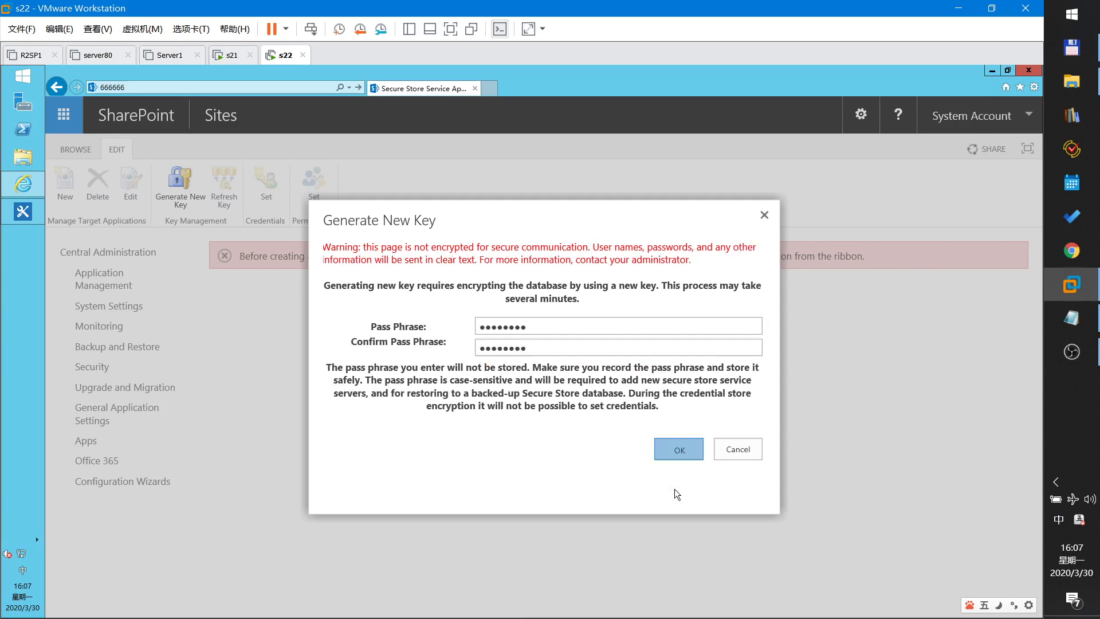
- Generate the key and start a new target application with ID and display name sqlserver
{"action": "left_click", "coordinate": [675, 451]}
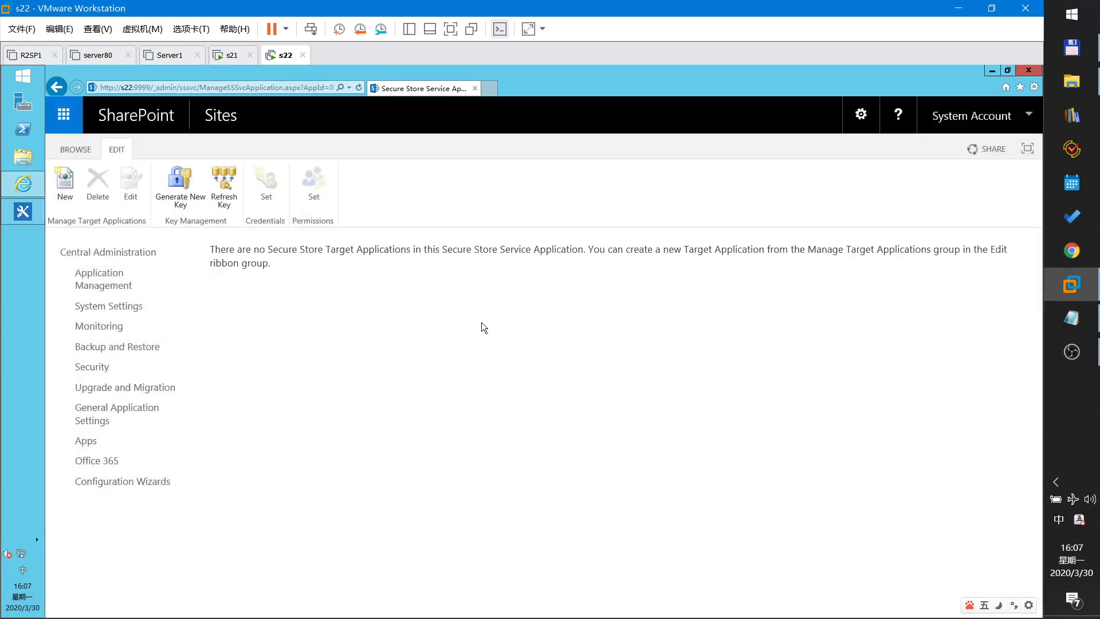
{"action": "left_click", "coordinate": [70, 181]}
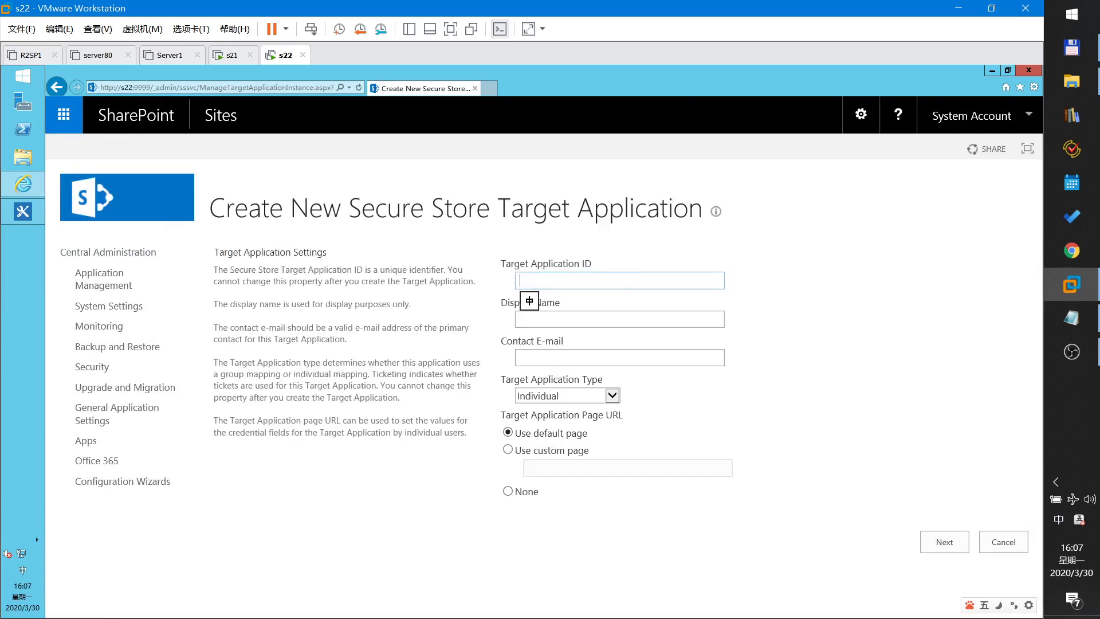
{"action": "key", "text": "shift"}
{"action": "type", "text": "sqlserver"}
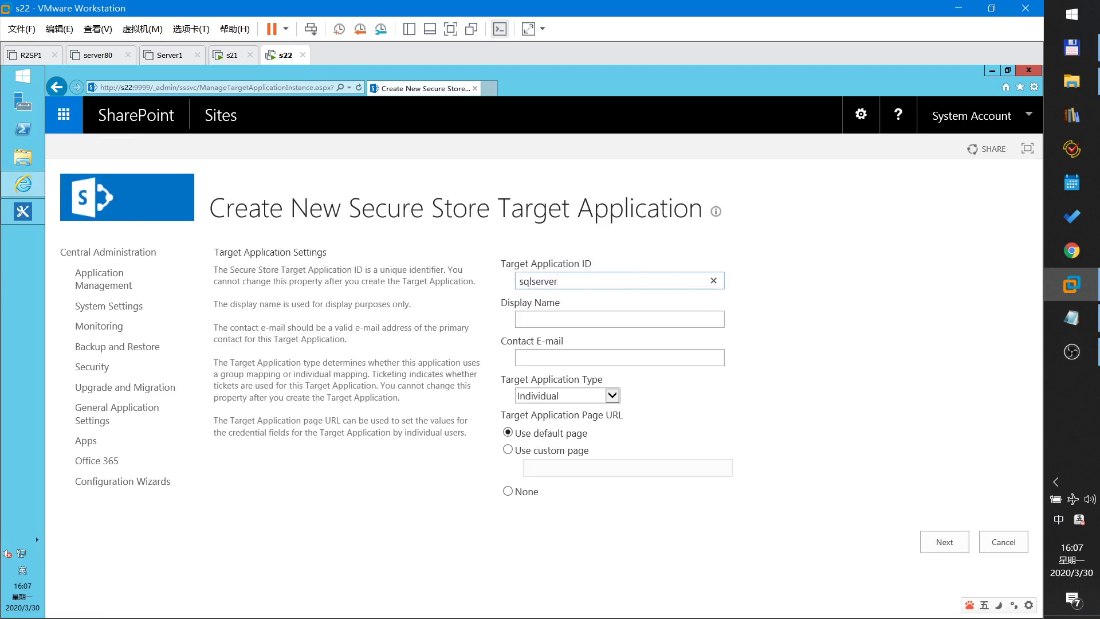
{"action": "key", "text": "Tab"}
{"action": "type", "text": "sqlserver"}
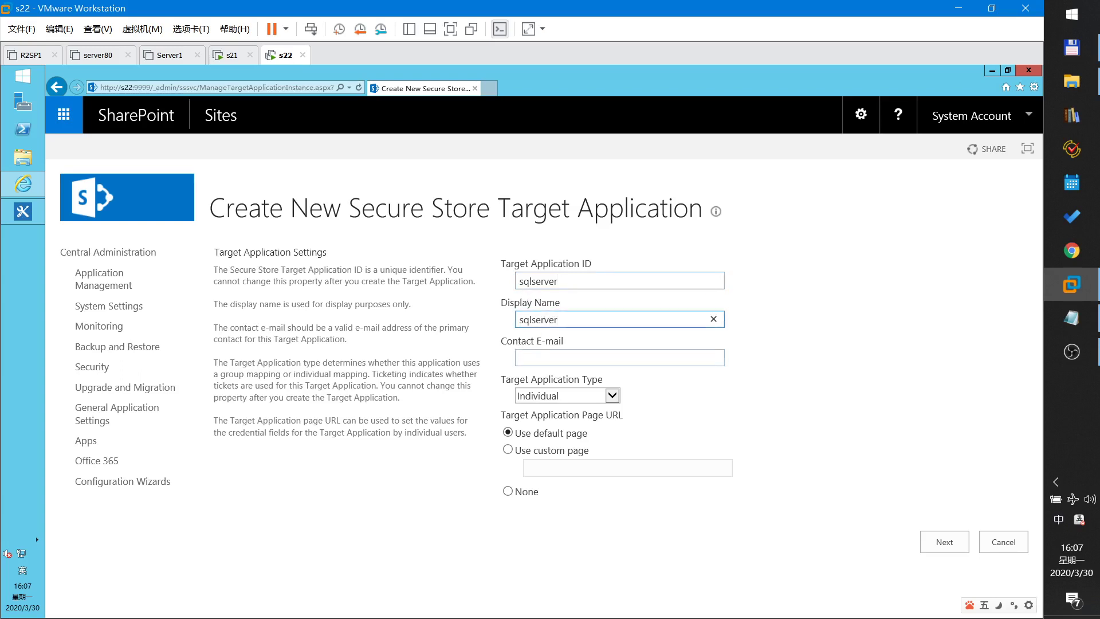
- Enter the administrator's contact e-mail and make sqlserver a Group target application
{"action": "key", "text": "Tab"}
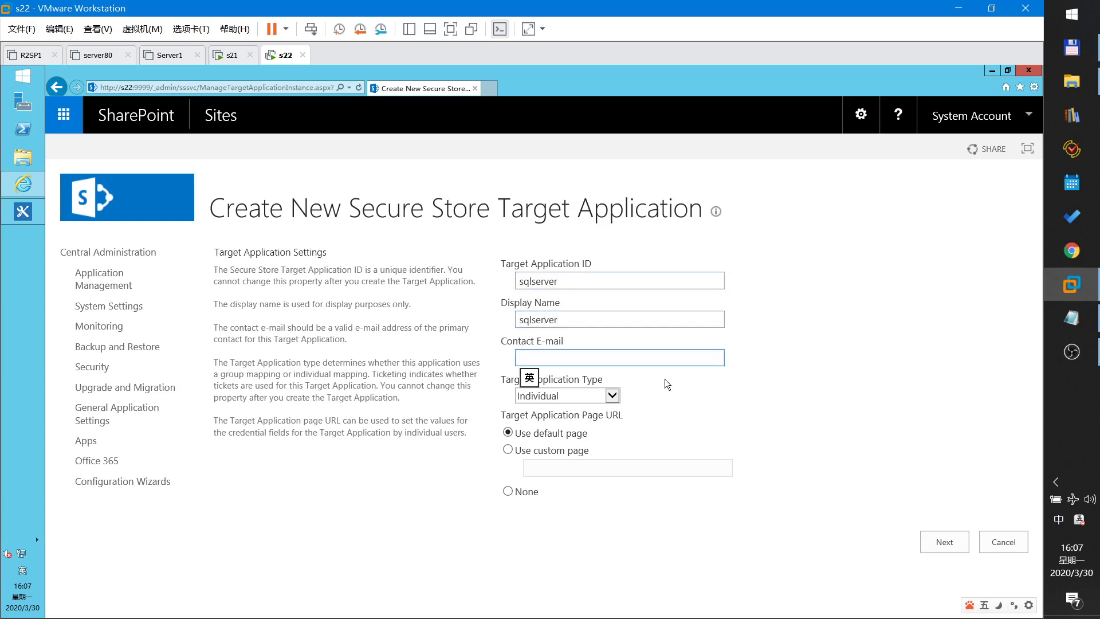
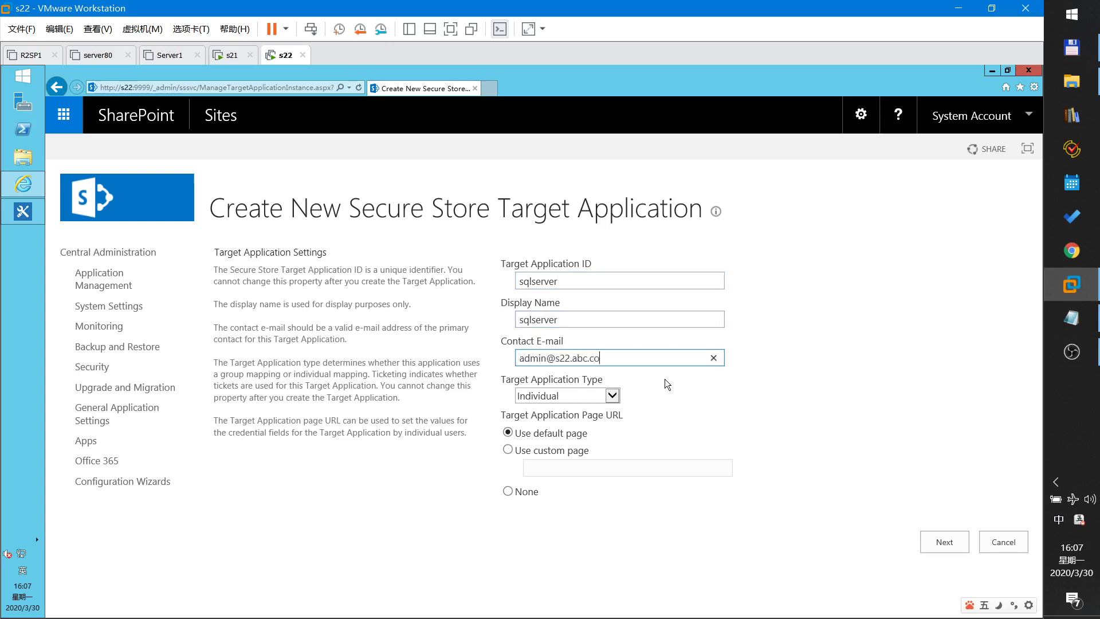
{"action": "left_click", "coordinate": [611, 396]}
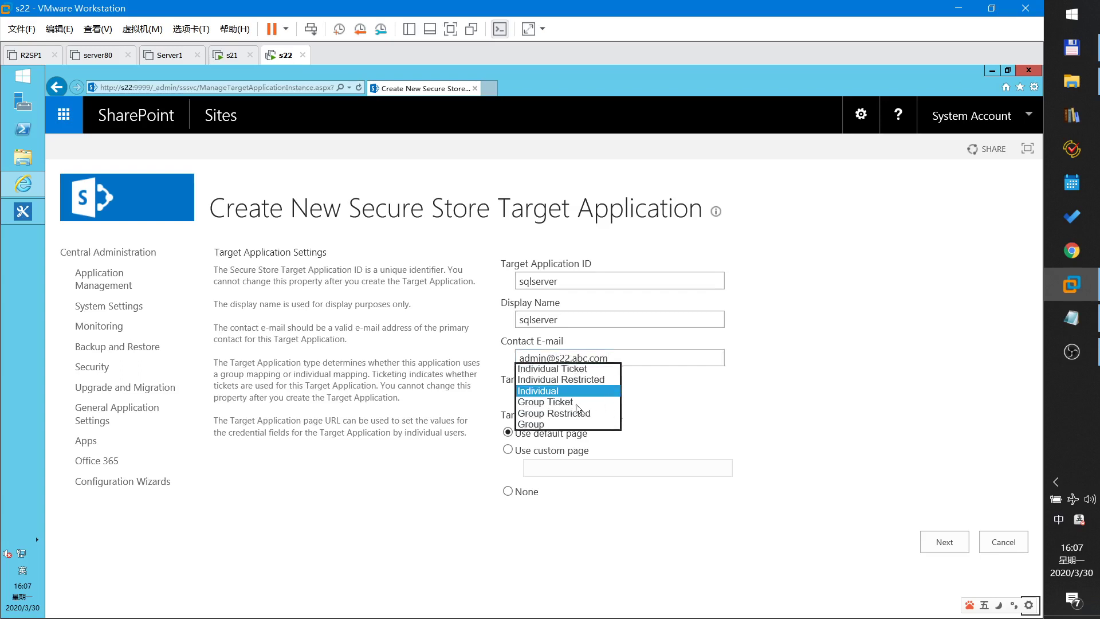
{"action": "left_click", "coordinate": [540, 424]}
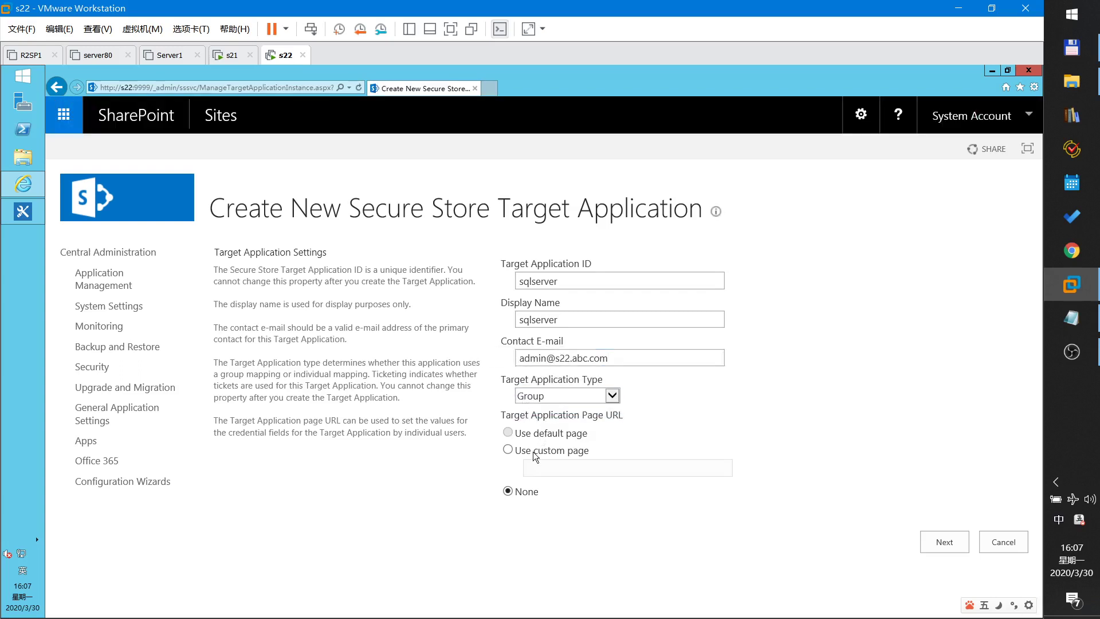
{"action": "left_click", "coordinate": [951, 546]}
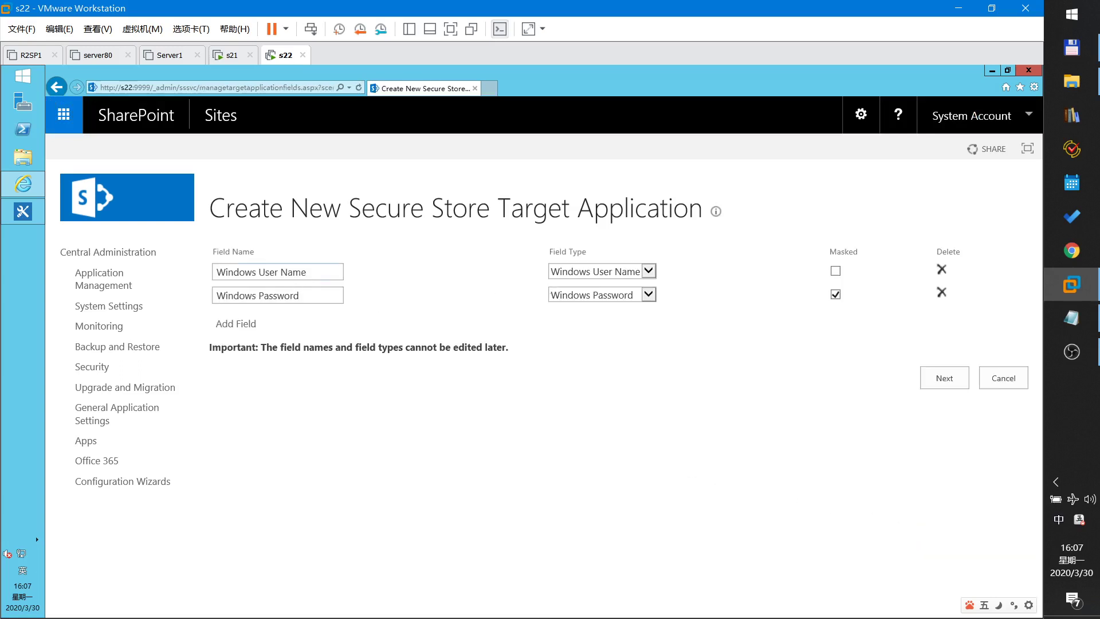
- Rename the two credential fields to User Name and Password
{"action": "key", "text": "Tab"}
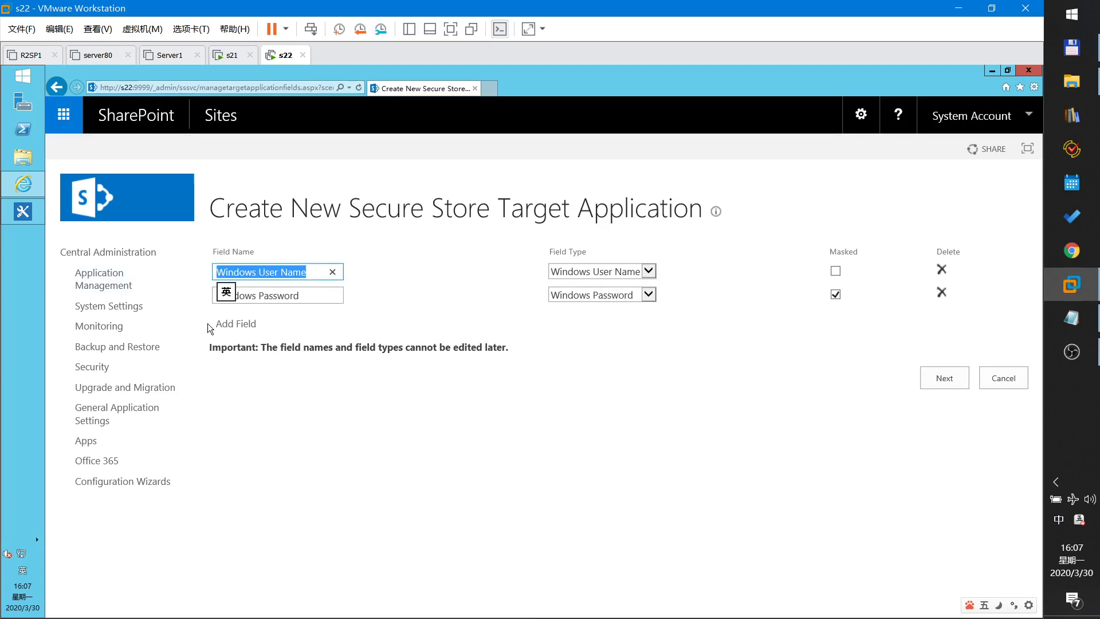
{"action": "type", "text": "User Name"}
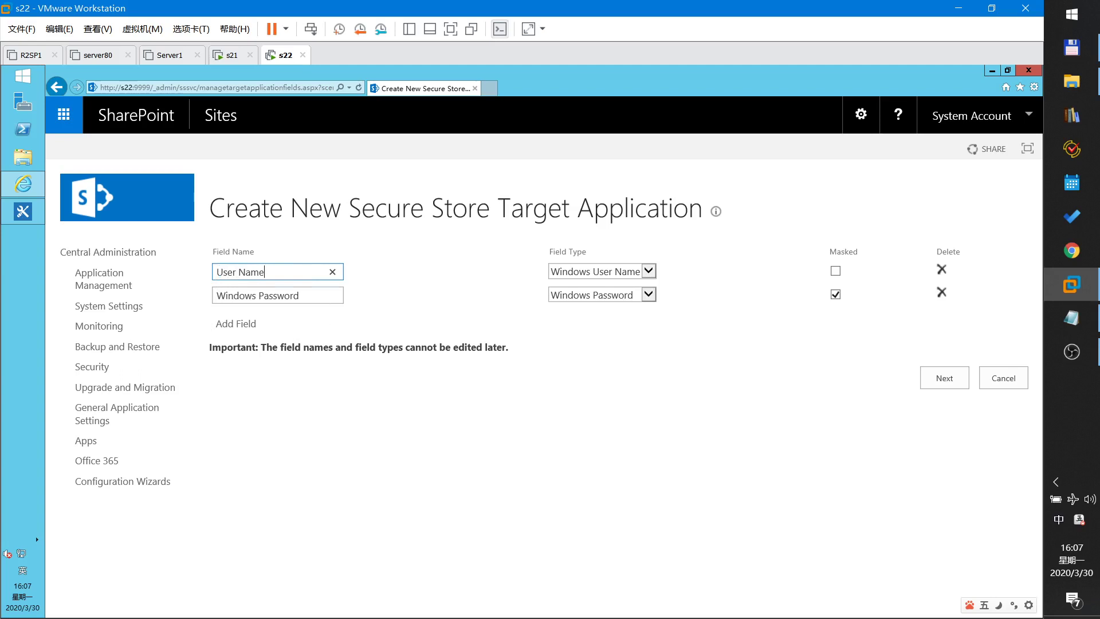
{"action": "key", "text": "Tab"}
{"action": "left_click_drag", "start_coordinate": [259, 295], "coordinate": [165, 304]}
{"action": "key", "text": "BackSpace"}
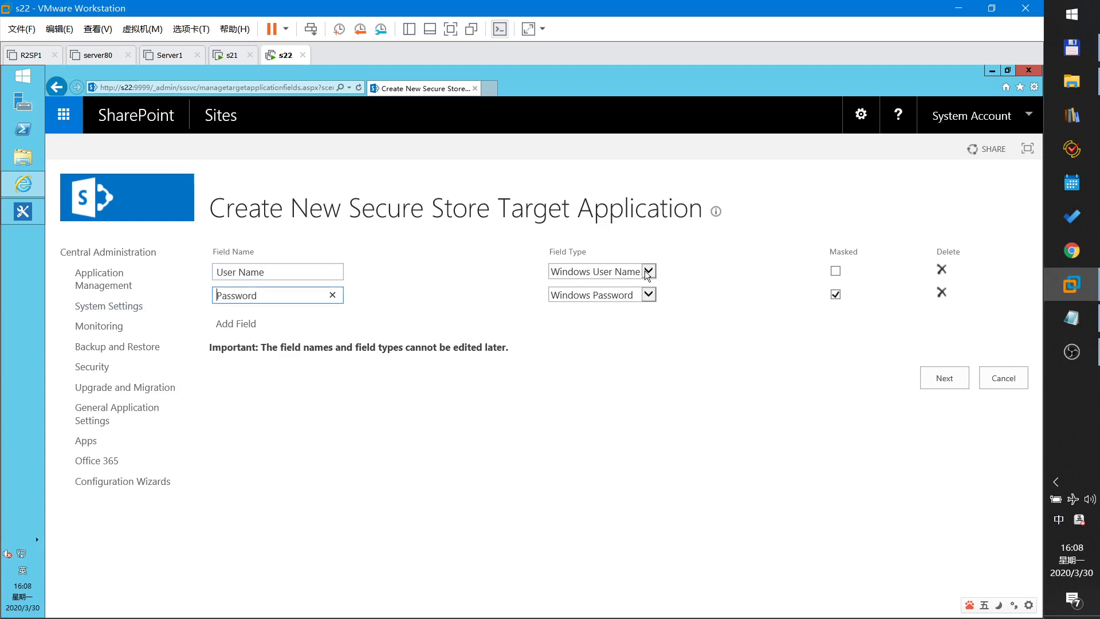
- Set the field types to User Name and Password respectively
{"action": "left_click", "coordinate": [616, 277]}
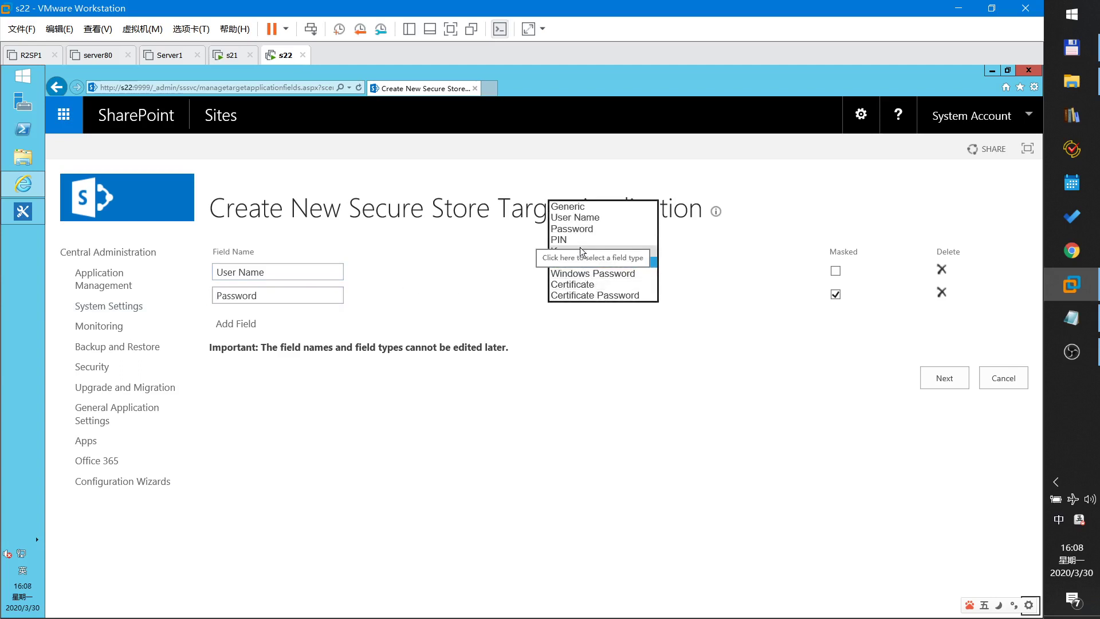
{"action": "left_click", "coordinate": [596, 217]}
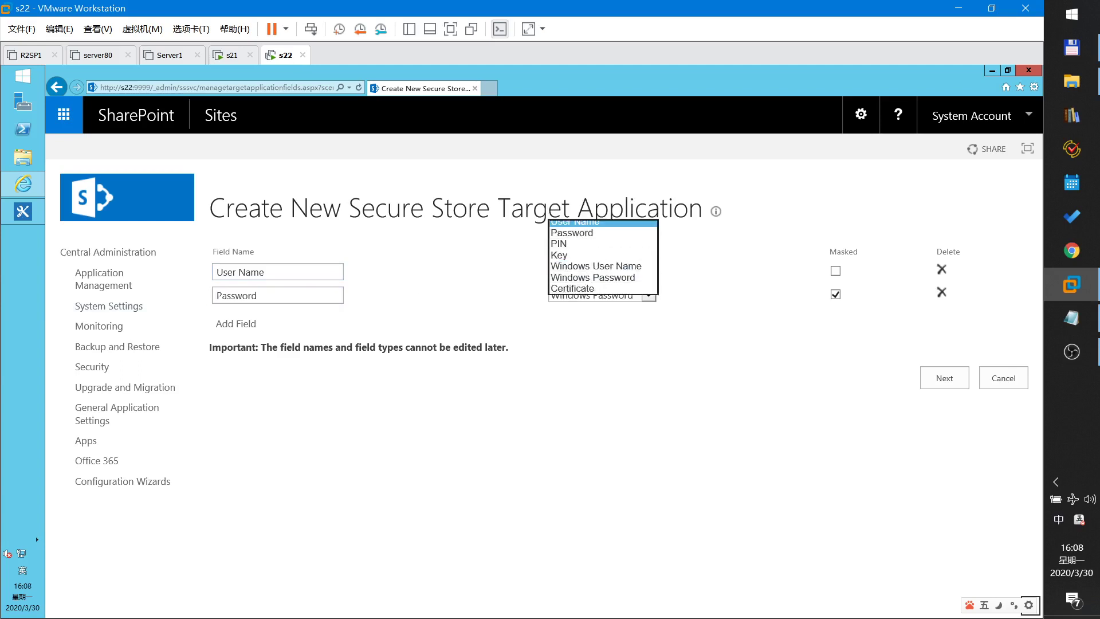
{"action": "left_click", "coordinate": [647, 295]}
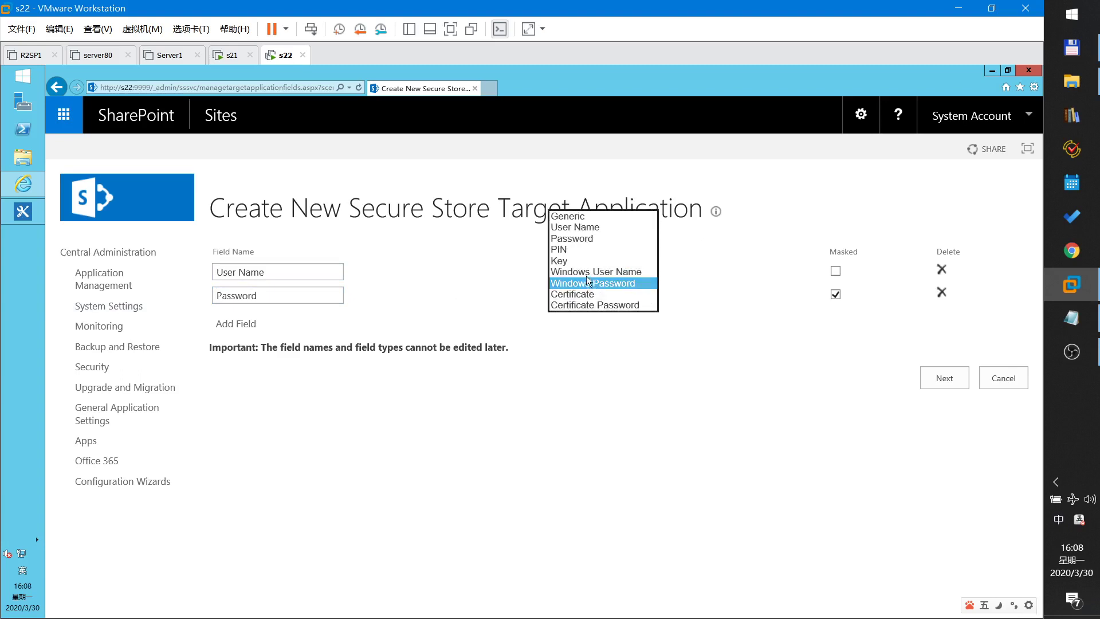
{"action": "left_click", "coordinate": [579, 242]}
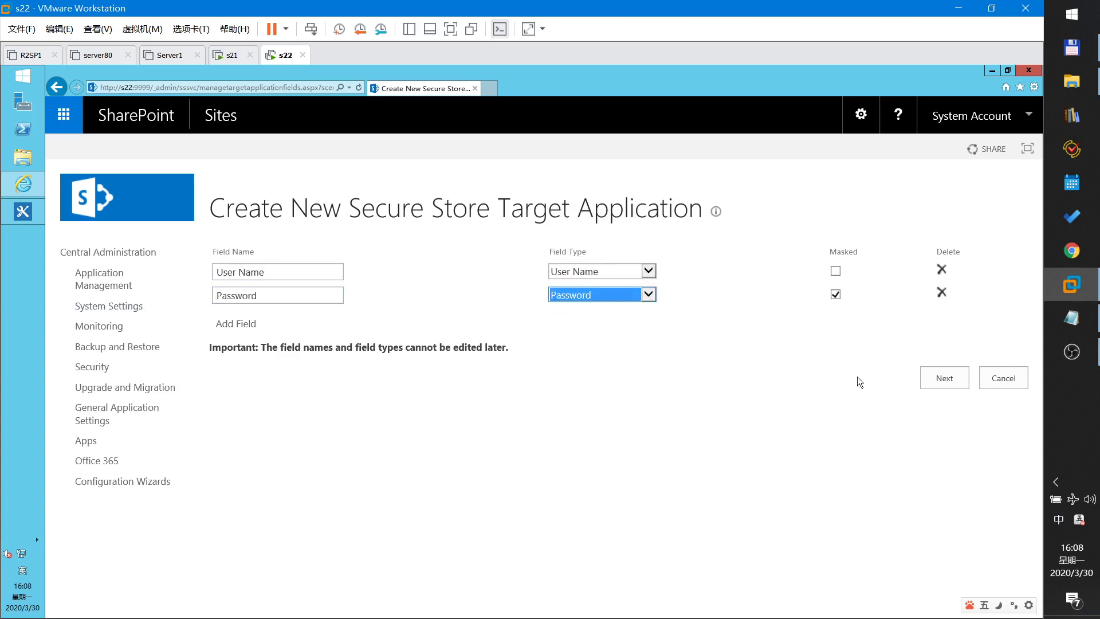
{"action": "left_click", "coordinate": [940, 380]}
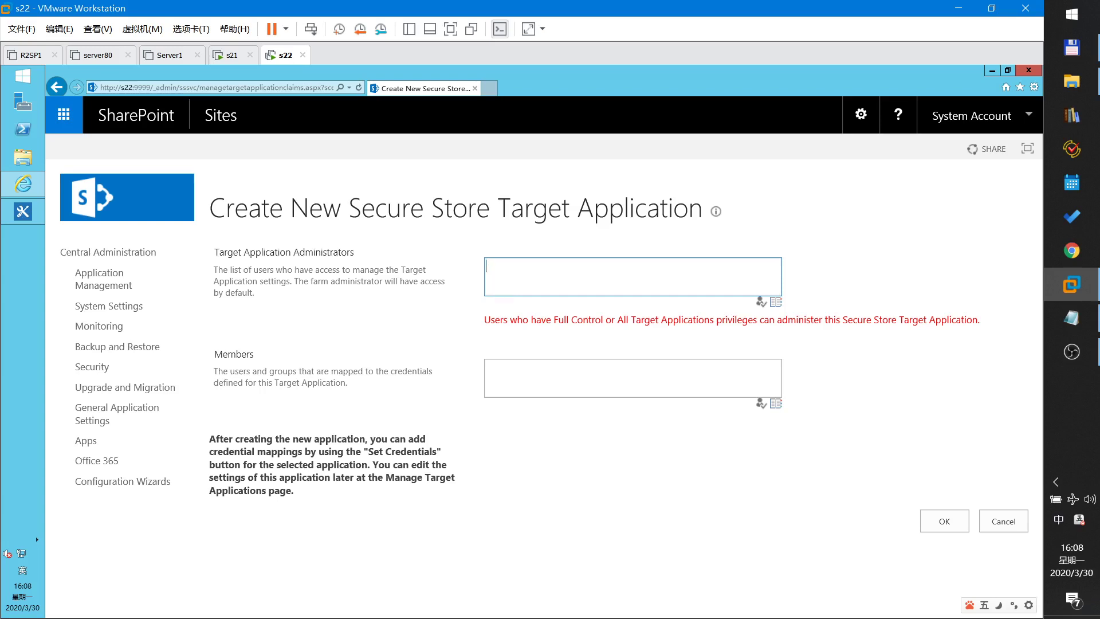
- Set the domain administrator as sqlserver's administrator and Everyone as members, then create it
{"action": "type", "text": "abc\\Administrator"}
{"action": "left_click", "coordinate": [760, 302]}
{"action": "left_click", "coordinate": [630, 390]}
{"action": "type", "text": "everyone"}
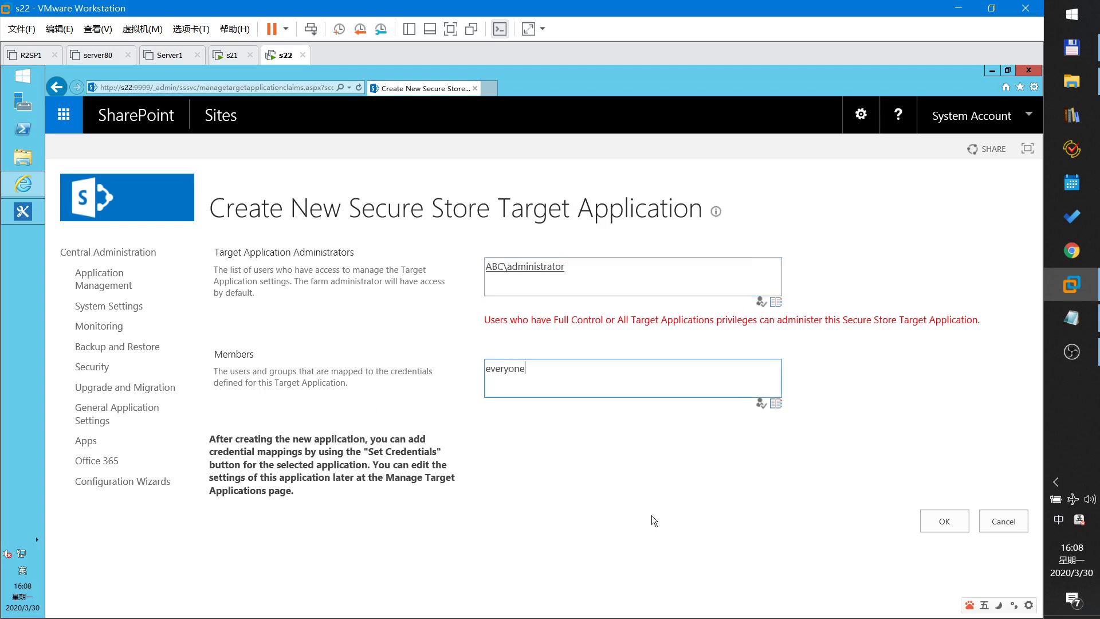
{"action": "left_click", "coordinate": [760, 405]}
{"action": "left_click", "coordinate": [931, 521]}
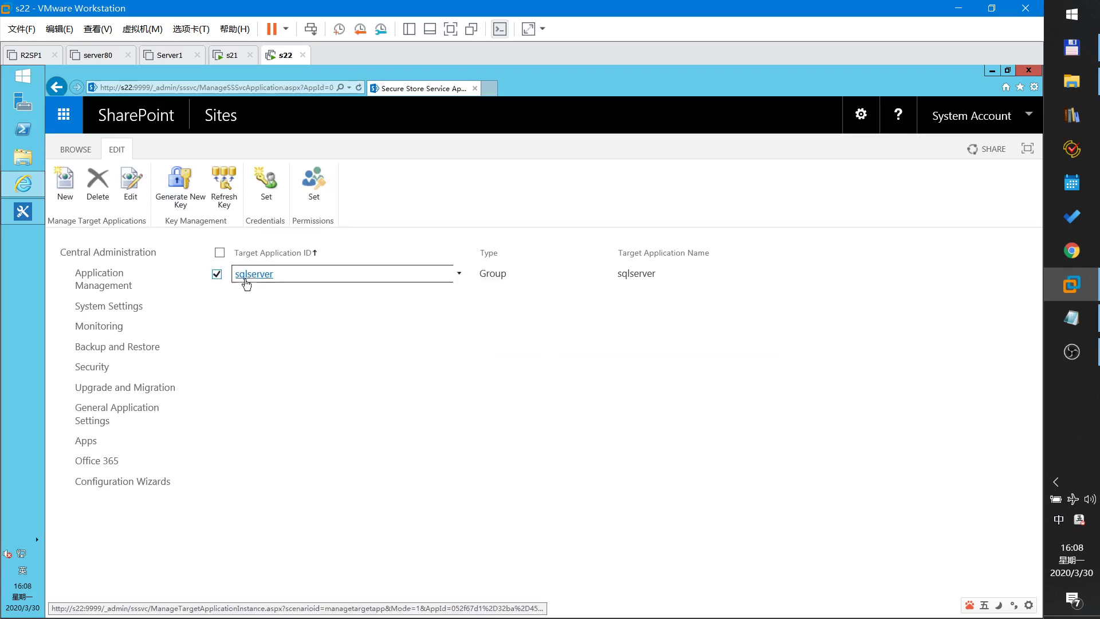
- Set sqlserver's group credentials to the sa login and its password
{"action": "left_click", "coordinate": [270, 190]}
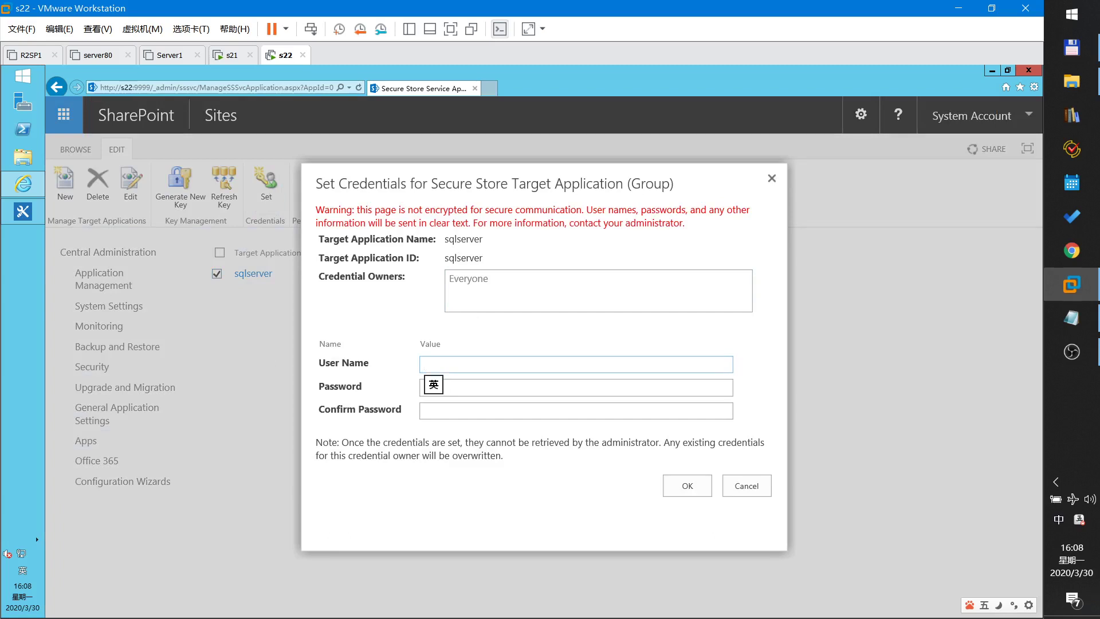
{"action": "type", "text": "sa"}
{"action": "key", "text": "Tab"}
{"action": "type", "text": "123"}
{"action": "key", "text": "Tab"}
{"action": "type", "text": "123"}
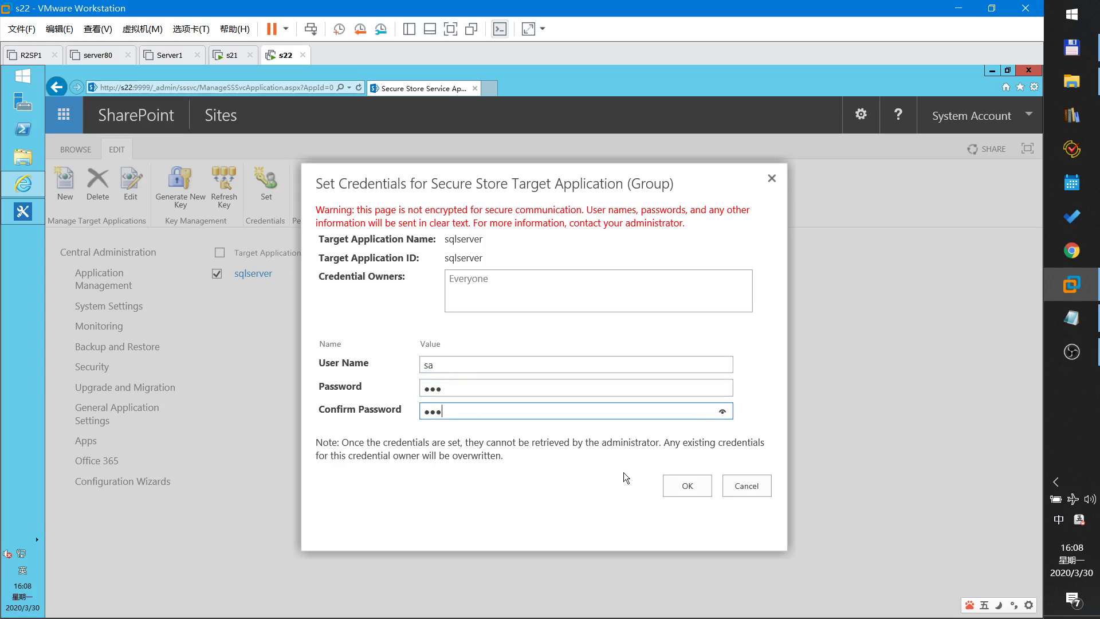
{"action": "left_click", "coordinate": [701, 490]}
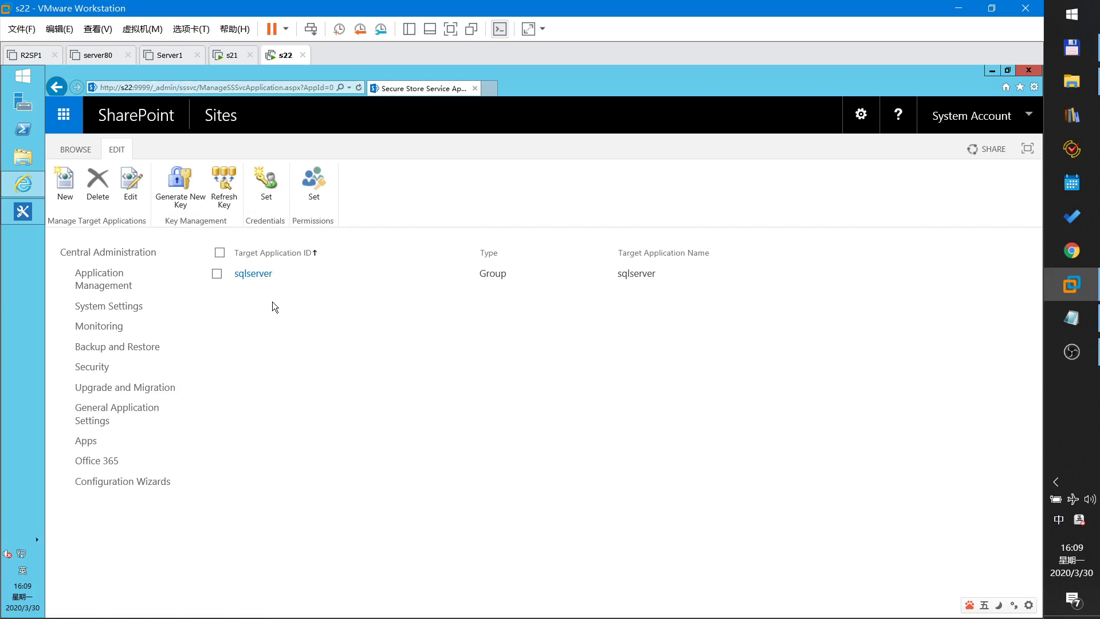
- Review step 3 of the notes on the external content type, then show the Start screen
{"action": "left_click", "coordinate": [1072, 318]}
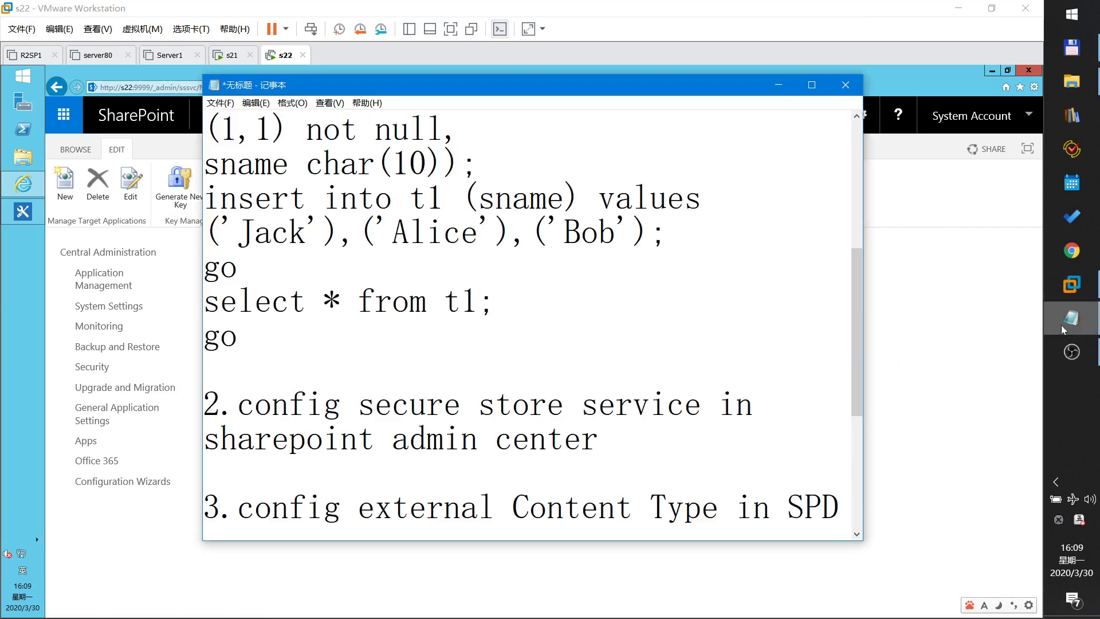
{"action": "scroll", "coordinate": [527, 320], "scroll_direction": "down", "scroll_amount": 1}
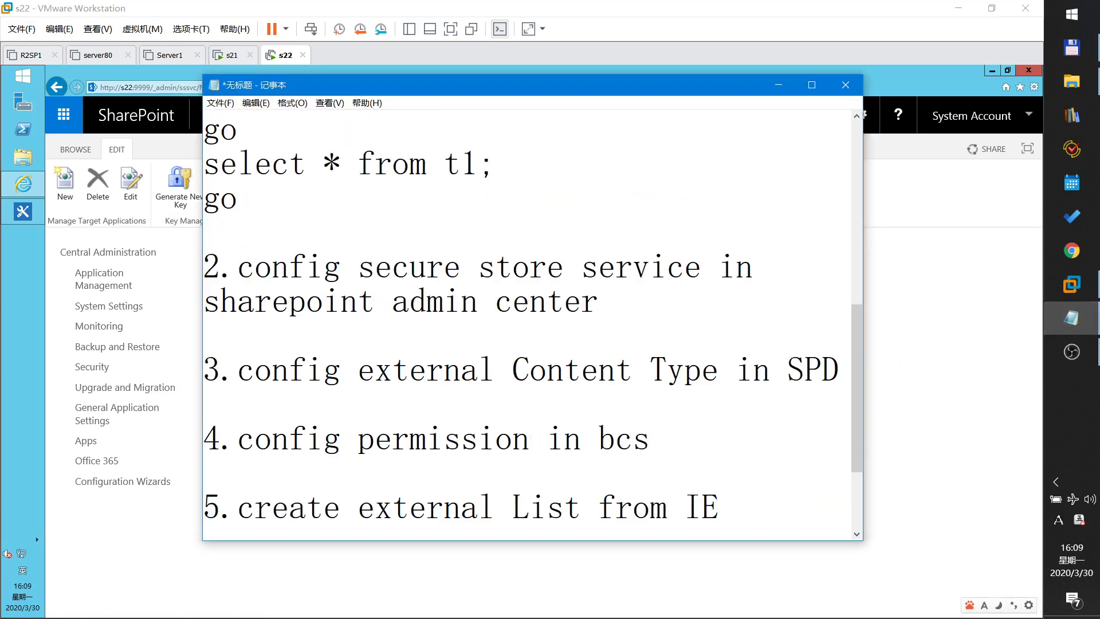
{"action": "left_click_drag", "start_coordinate": [254, 370], "coordinate": [840, 370]}
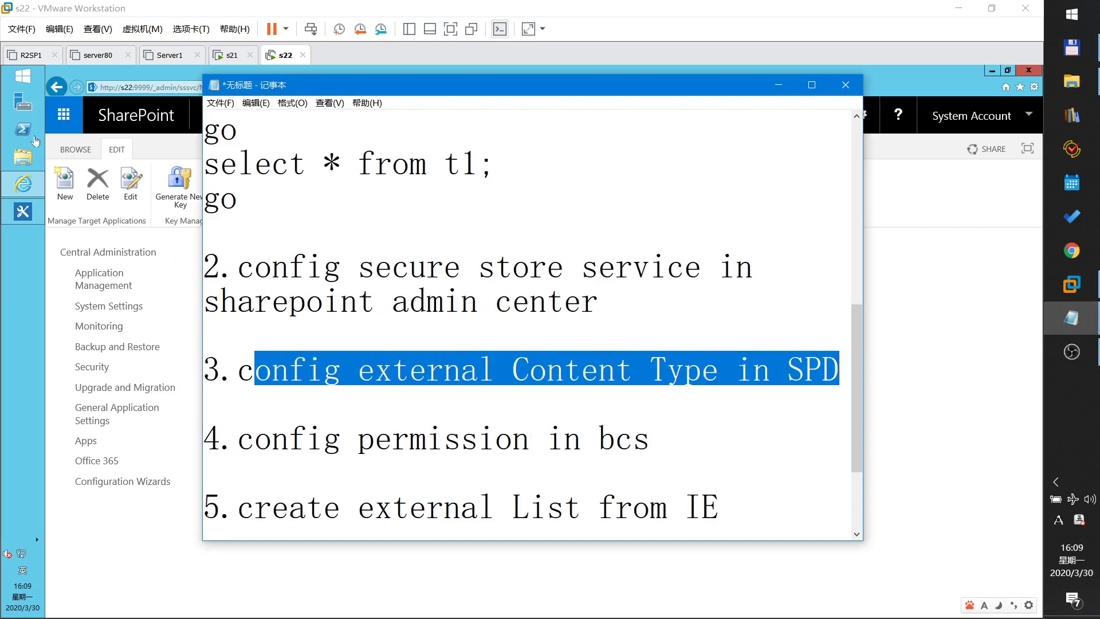
{"action": "left_click", "coordinate": [24, 82]}
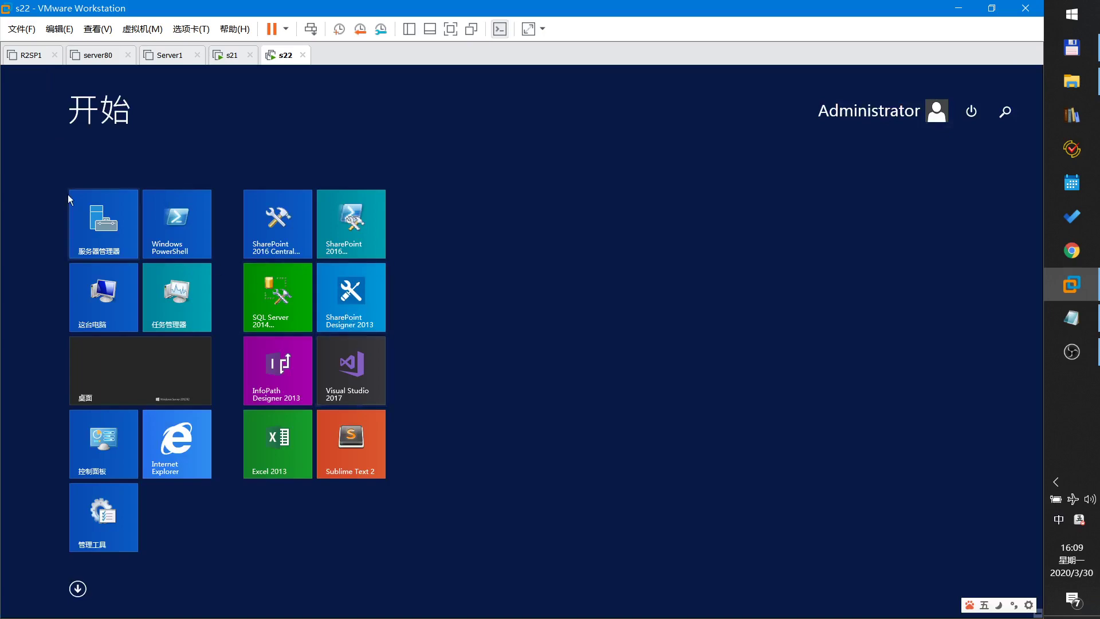
- Switch to SharePoint Designer and show the jd.abc.com site's External Content Types page
{"action": "left_click", "coordinate": [154, 369]}
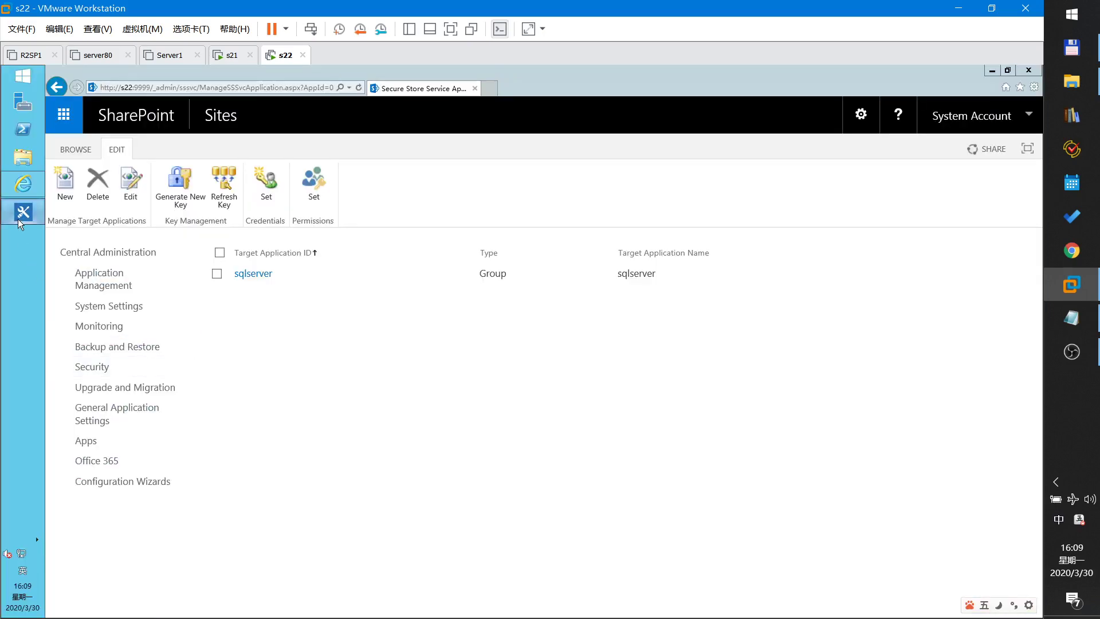
{"action": "left_click", "coordinate": [19, 219]}
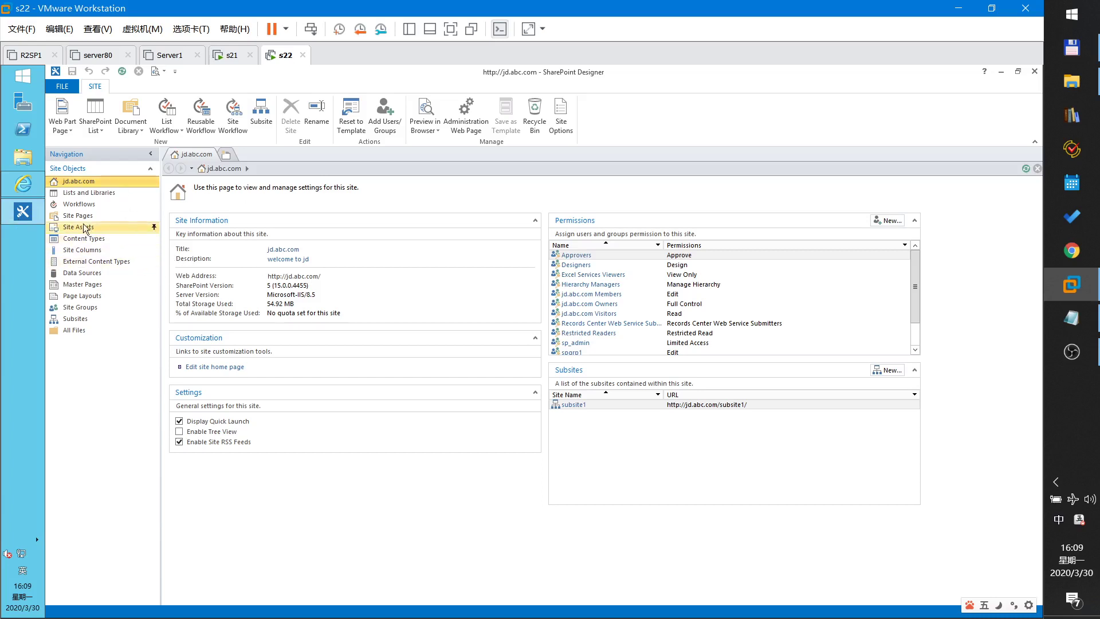
{"action": "left_click", "coordinate": [85, 262]}
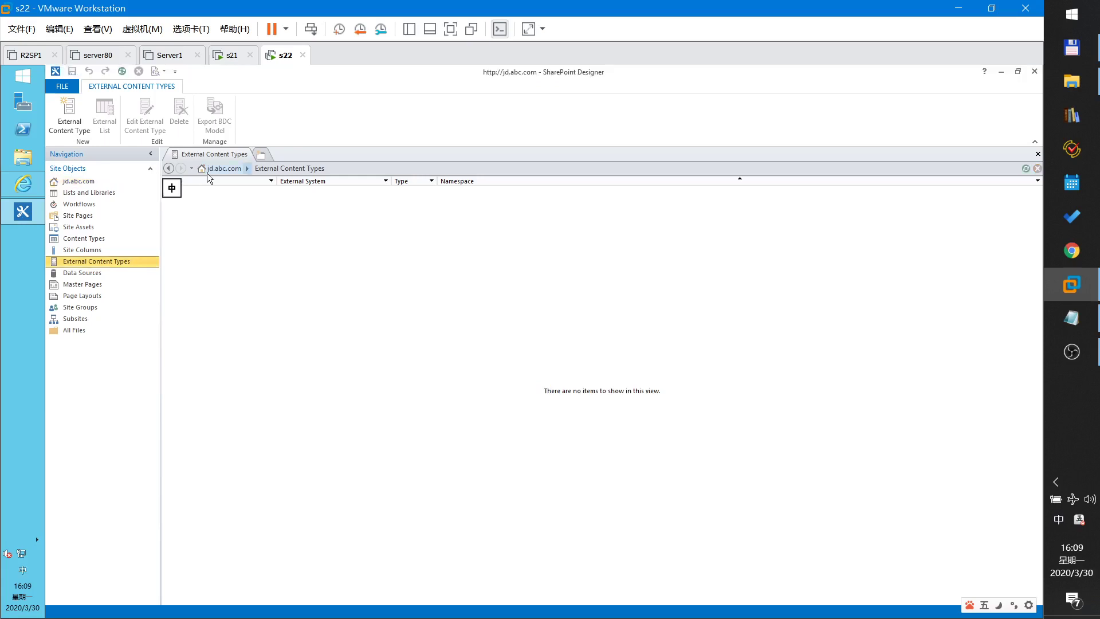
- Create a new external content type named 'sql db1'
{"action": "left_click", "coordinate": [75, 123]}
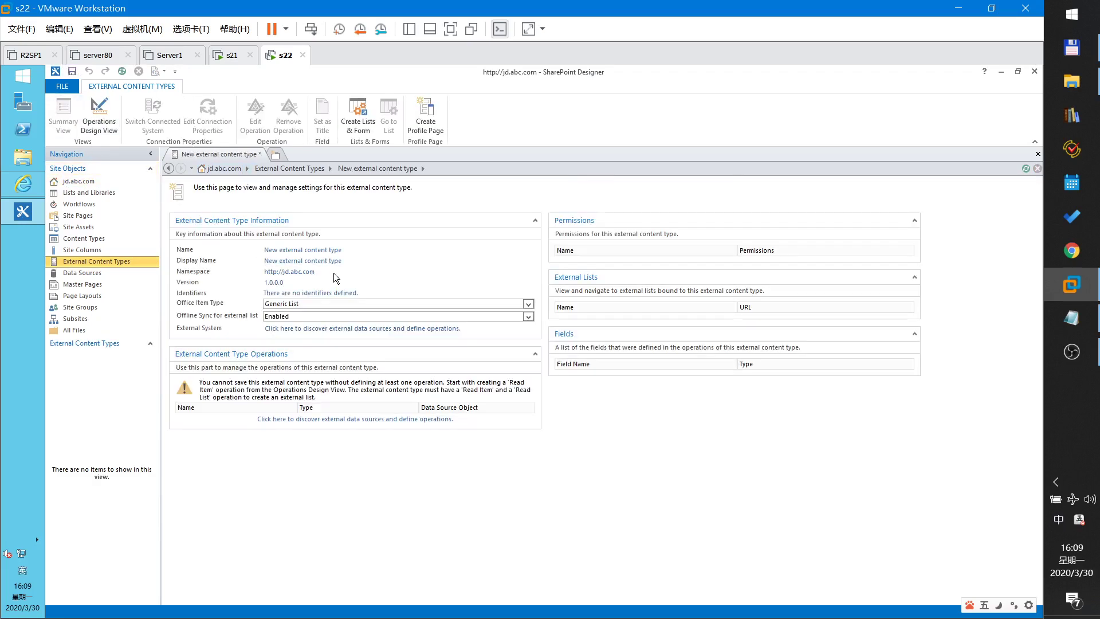
{"action": "left_click", "coordinate": [289, 252]}
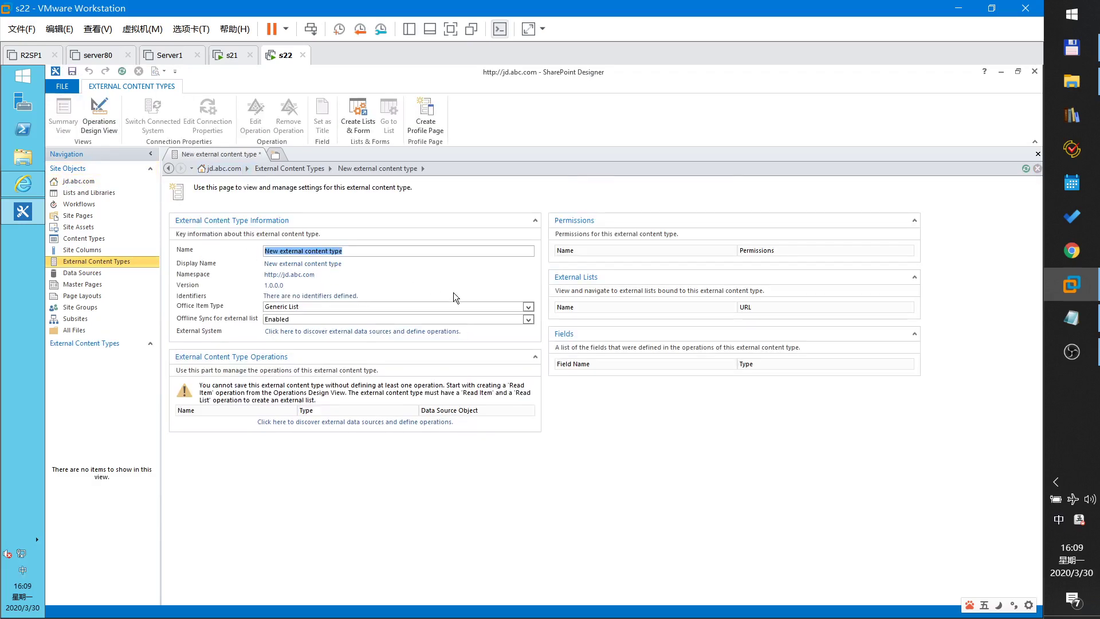
{"action": "type", "text": "sql"}
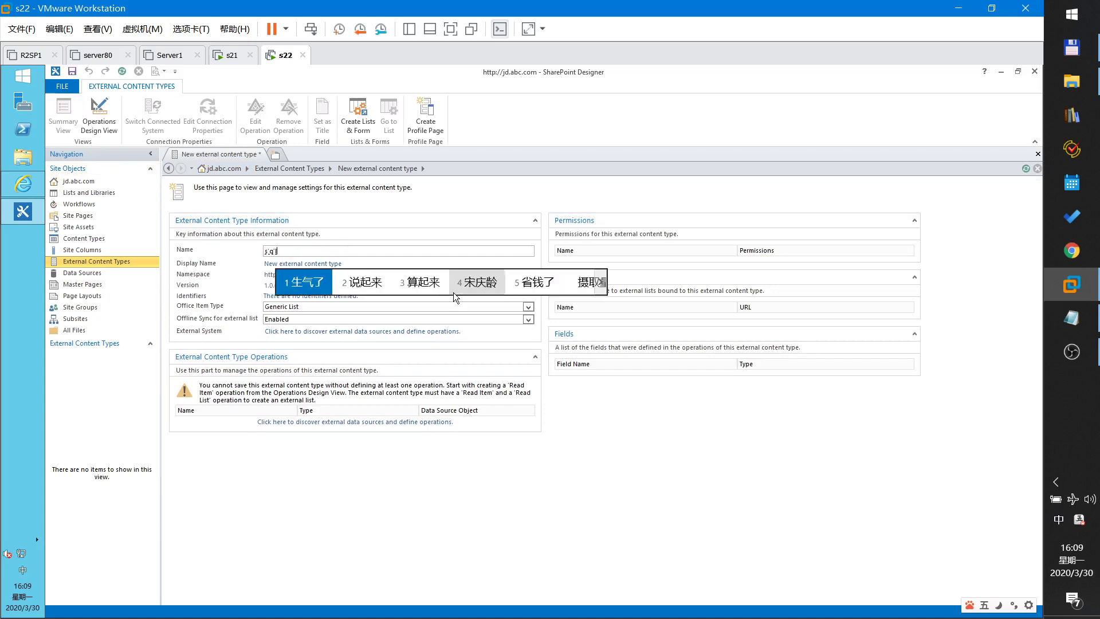
{"action": "key", "text": "shift"}
{"action": "type", "text": "db1"}
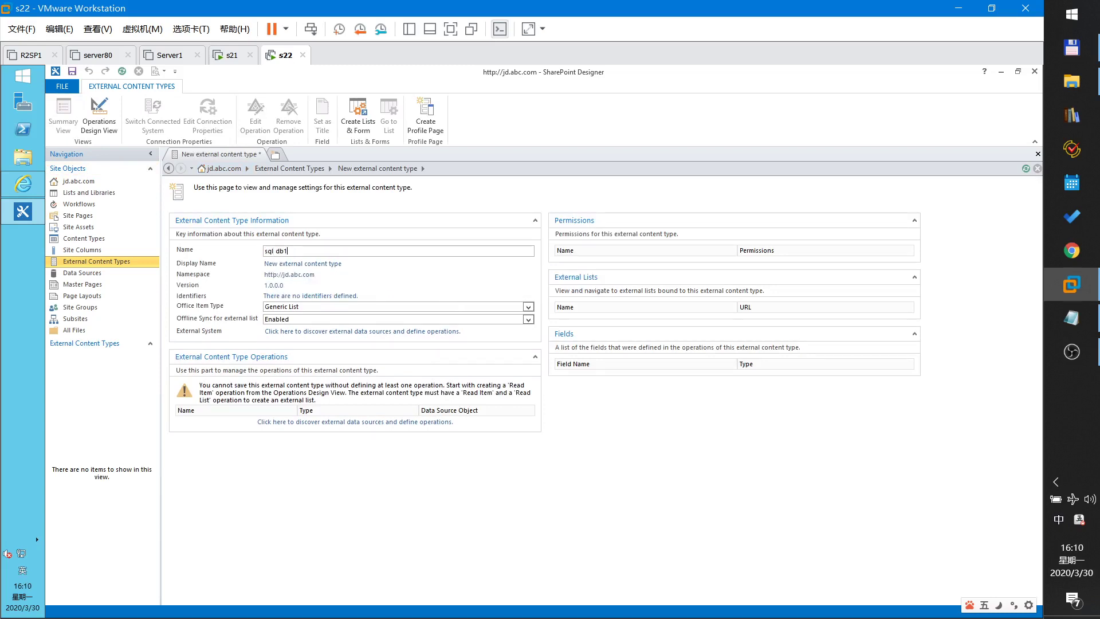
- Add a new external data connection of type SQL Server
{"action": "left_click", "coordinate": [313, 333]}
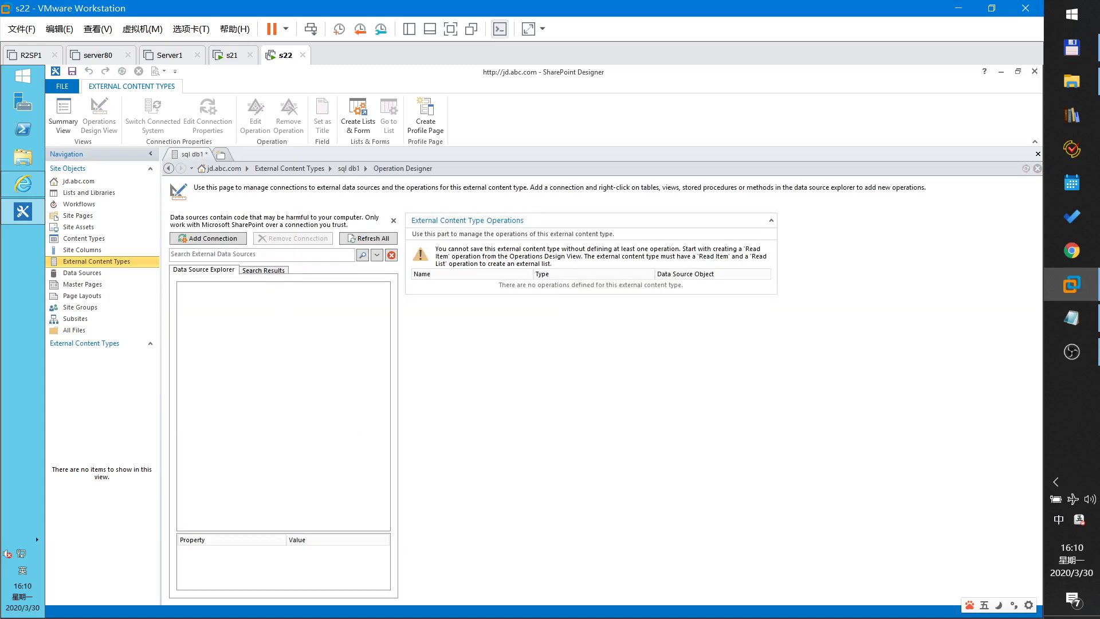
{"action": "left_click", "coordinate": [216, 238]}
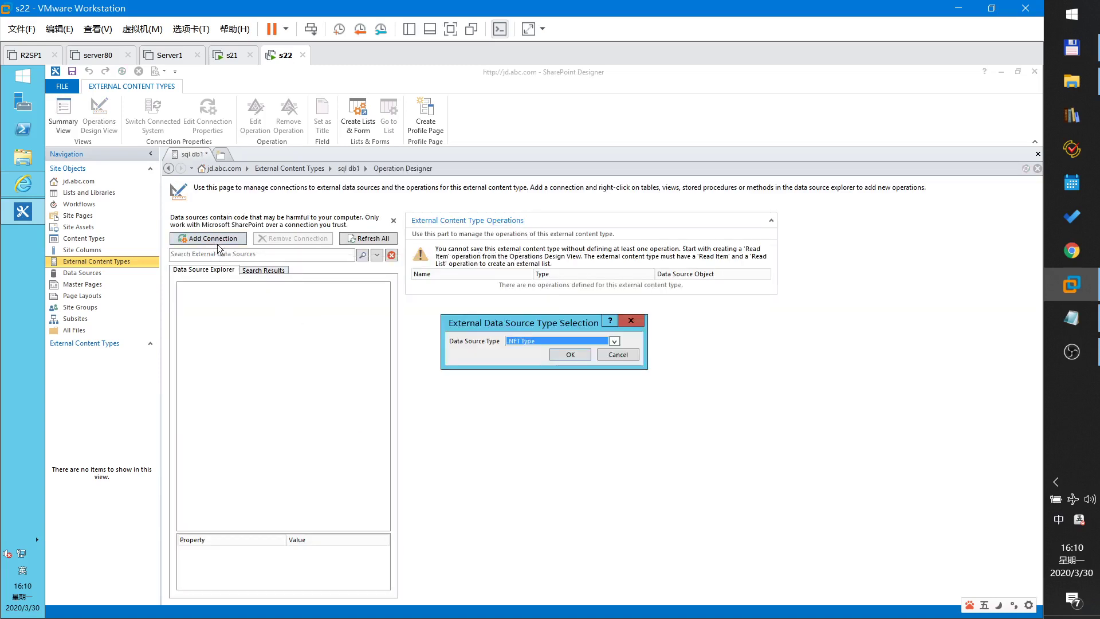
{"action": "left_click", "coordinate": [542, 341]}
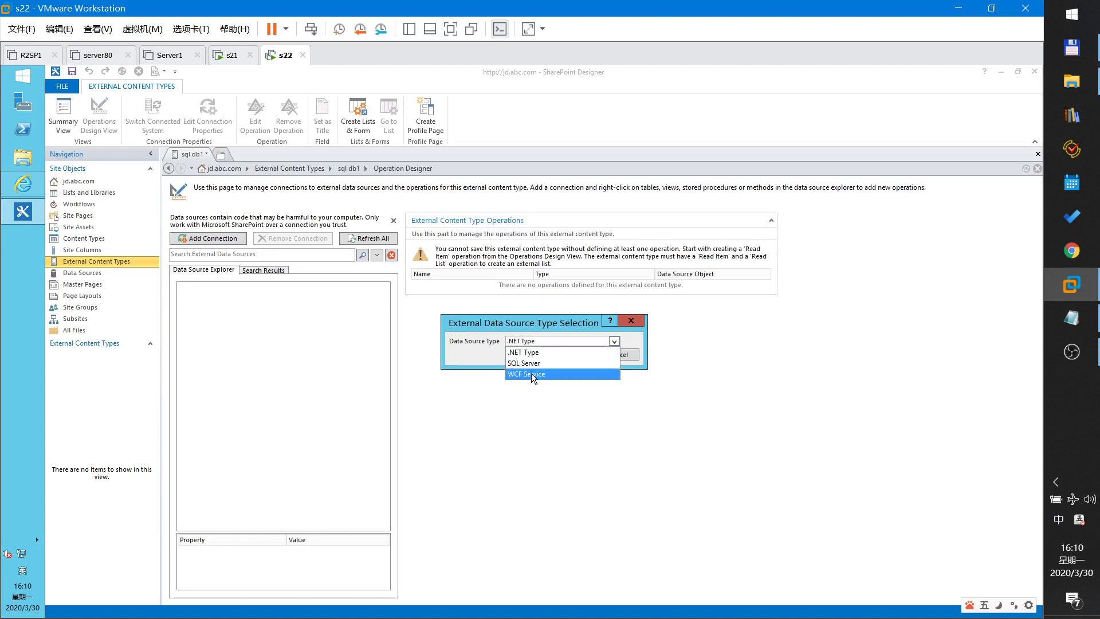
{"action": "left_click", "coordinate": [530, 363]}
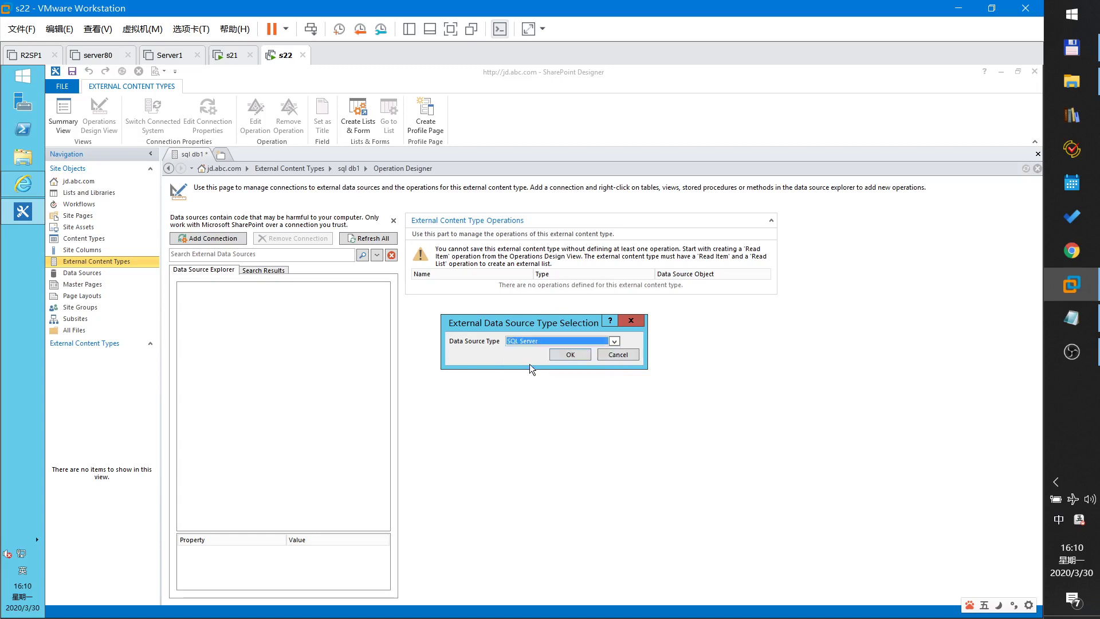
- Connect to server s22, database db1, impersonating custom identity with Secure Store ID sqlserver
{"action": "left_click", "coordinate": [570, 355]}
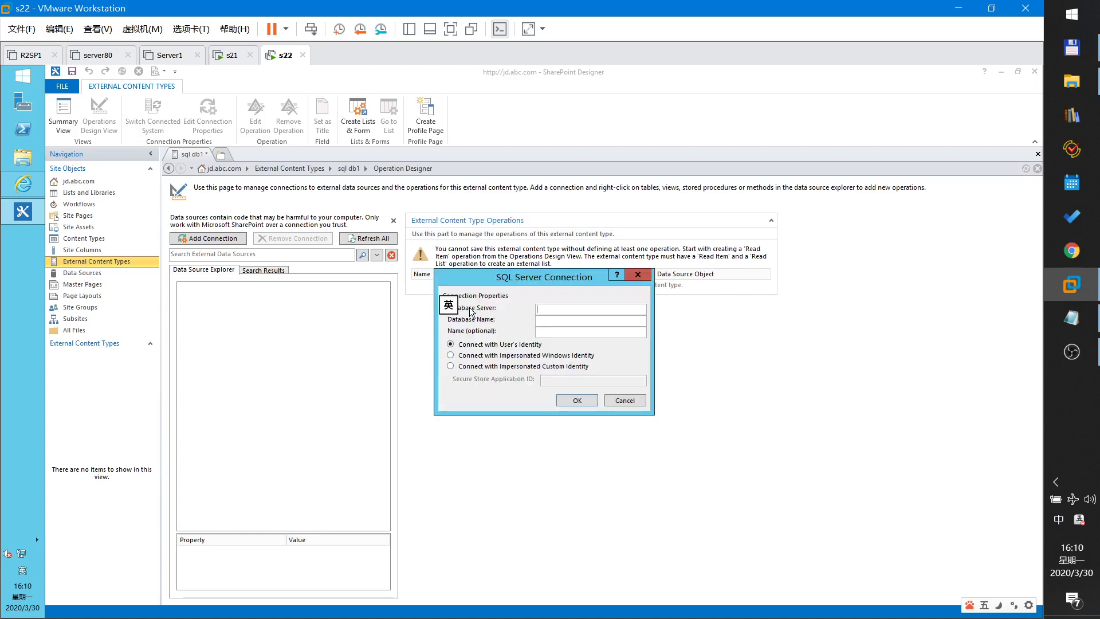
{"action": "type", "text": "s22"}
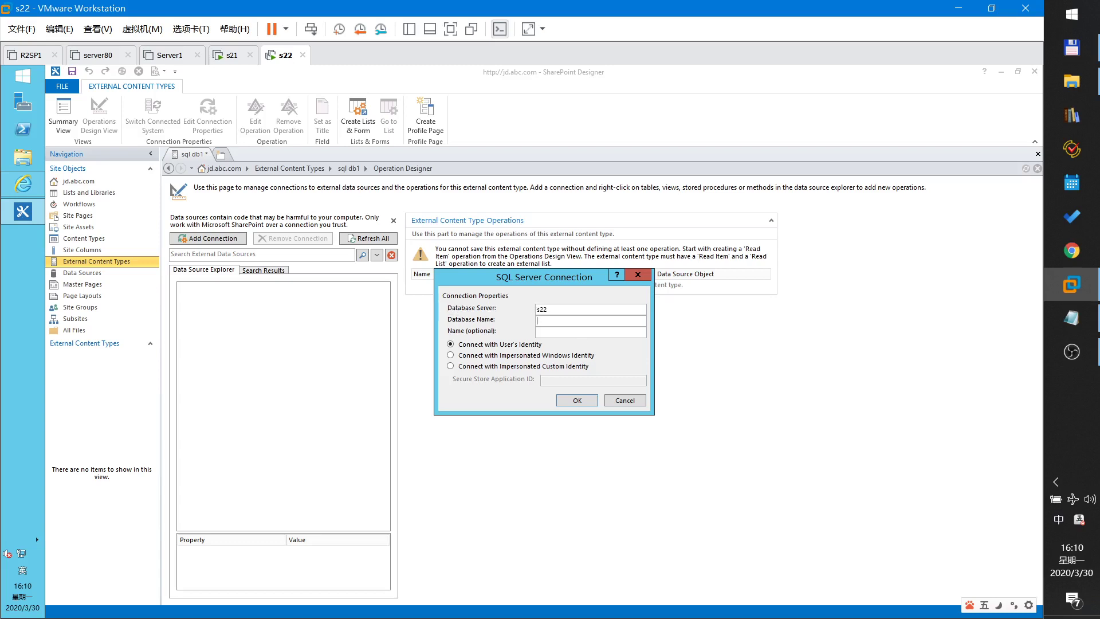
{"action": "key", "text": "Tab"}
{"action": "type", "text": "db1"}
{"action": "left_click", "coordinate": [482, 368]}
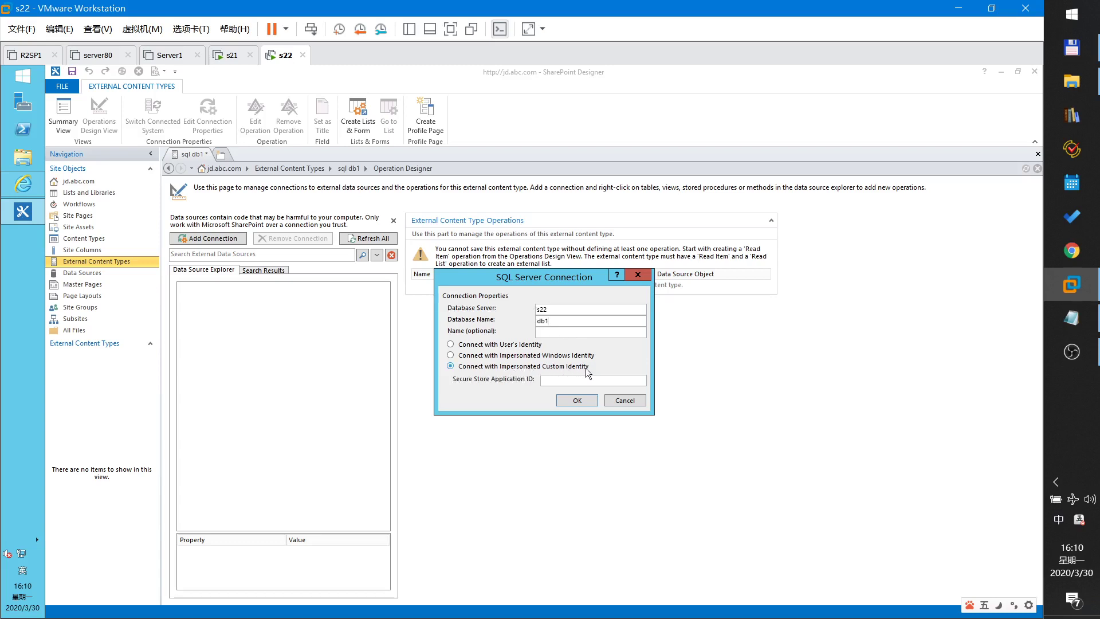
{"action": "left_click", "coordinate": [551, 381]}
{"action": "type", "text": "sqlserver"}
{"action": "double_click", "coordinate": [550, 381]}
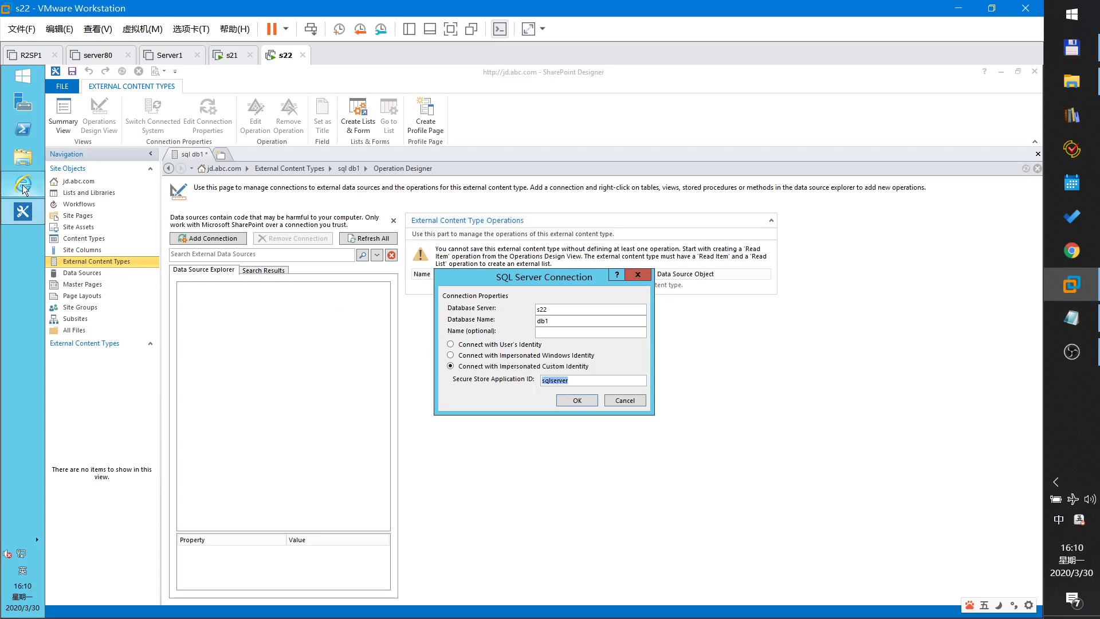
{"action": "left_click", "coordinate": [578, 401]}
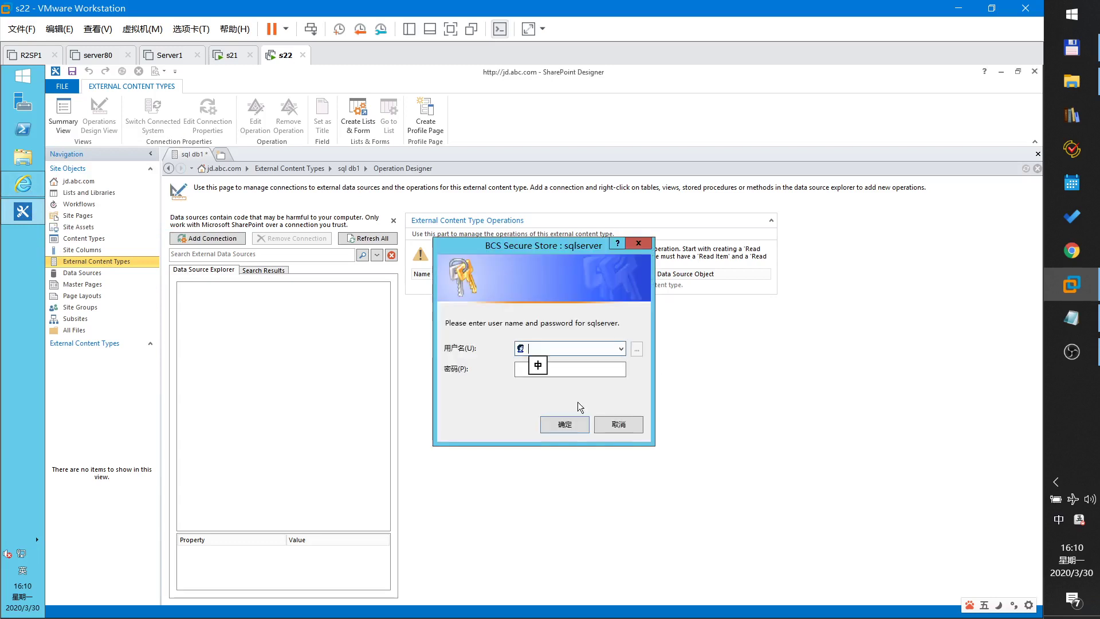
- Supply the sa login credentials to complete the db1 connection
{"action": "type", "text": "sa"}
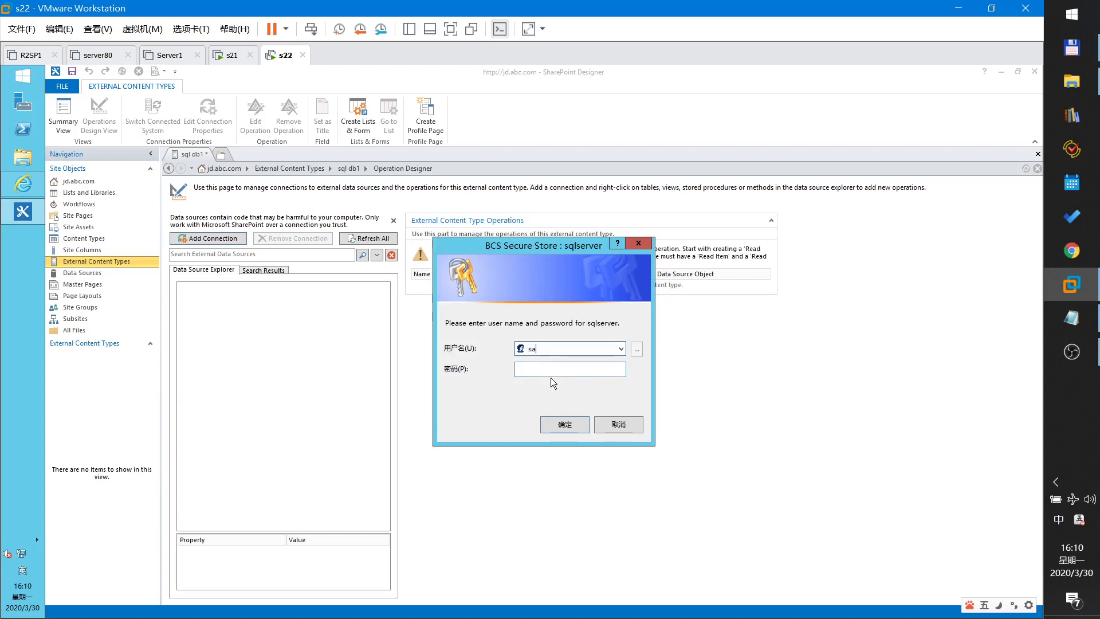
{"action": "key", "text": "Tab"}
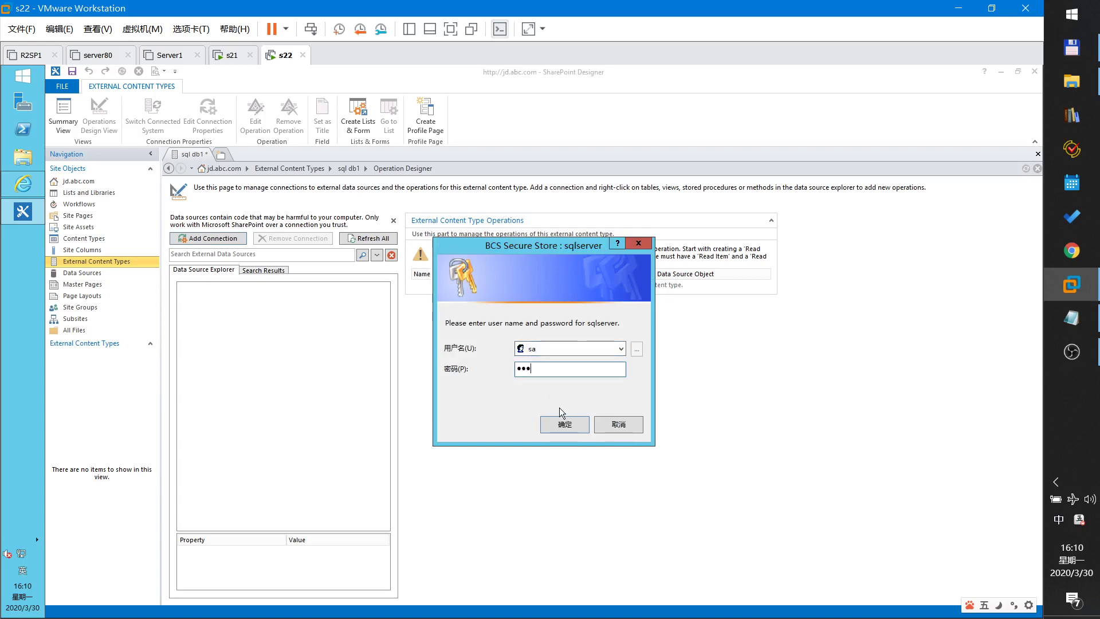
{"action": "left_click", "coordinate": [565, 424]}
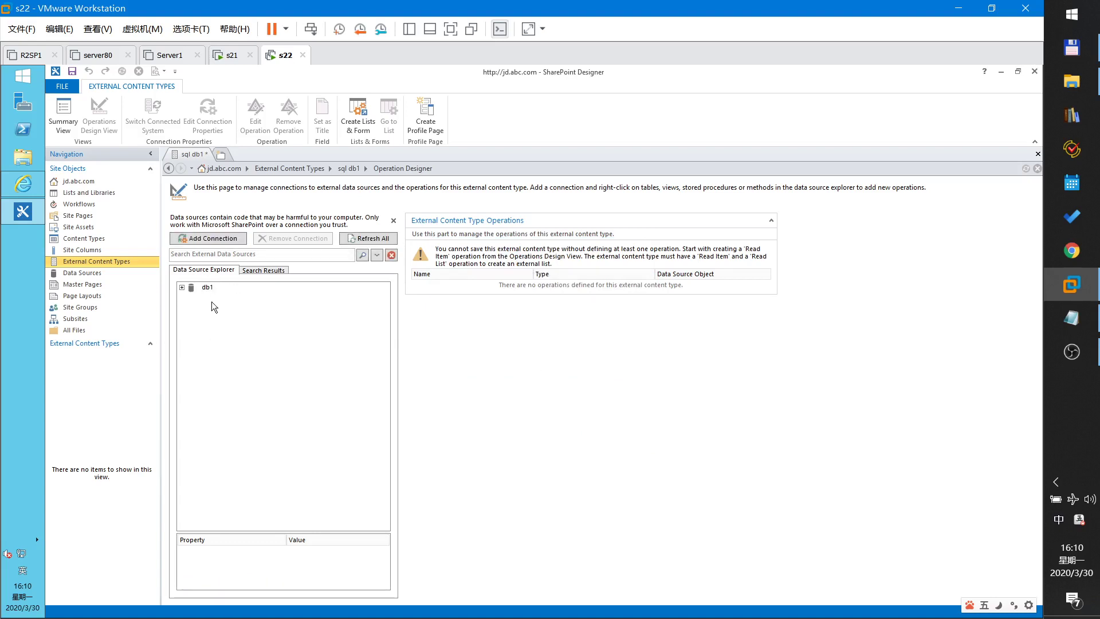
- Create all operations for table t1 under db1's Tables
{"action": "left_click", "coordinate": [182, 288]}
{"action": "left_click", "coordinate": [191, 298]}
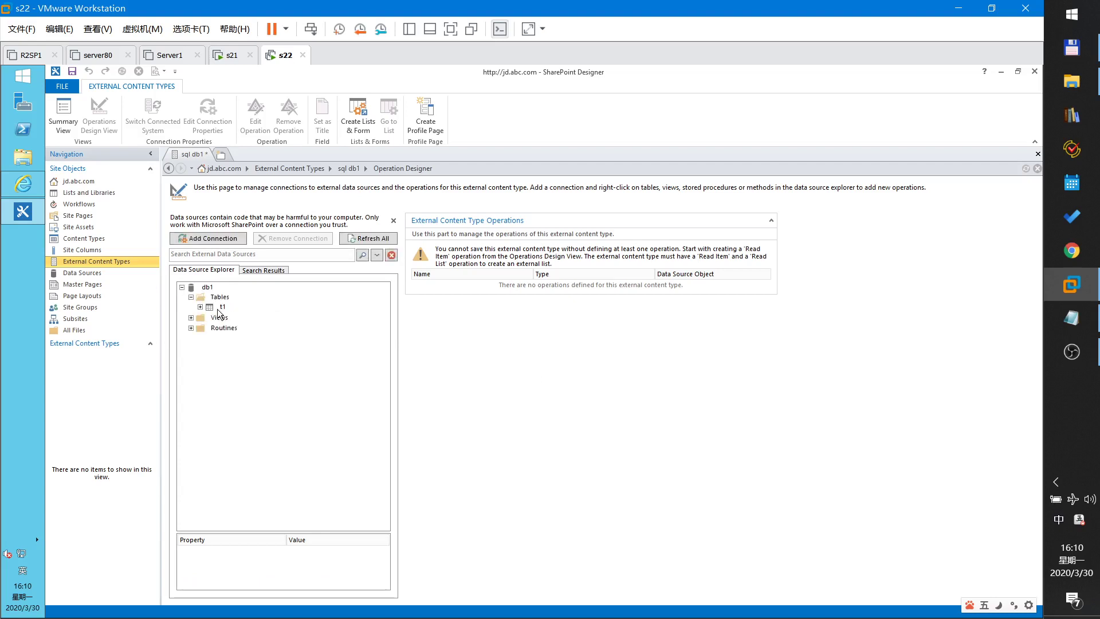
{"action": "left_click", "coordinate": [221, 310]}
{"action": "right_click", "coordinate": [222, 309]}
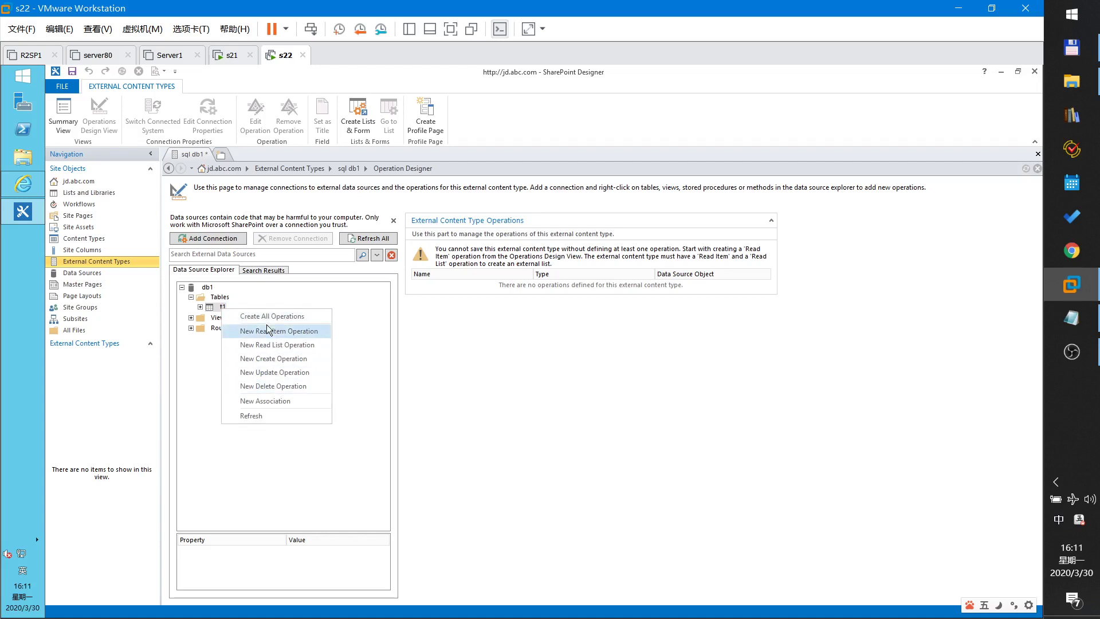
{"action": "left_click", "coordinate": [265, 317]}
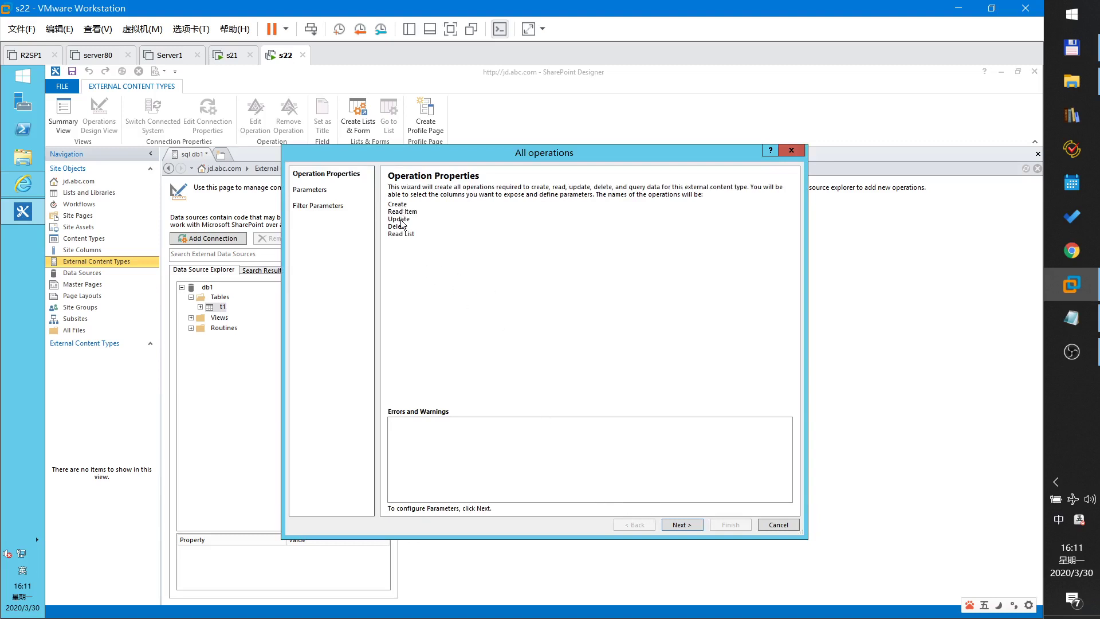
- Map sid as the identifier and show sid and sname in the picker
{"action": "left_click", "coordinate": [679, 525]}
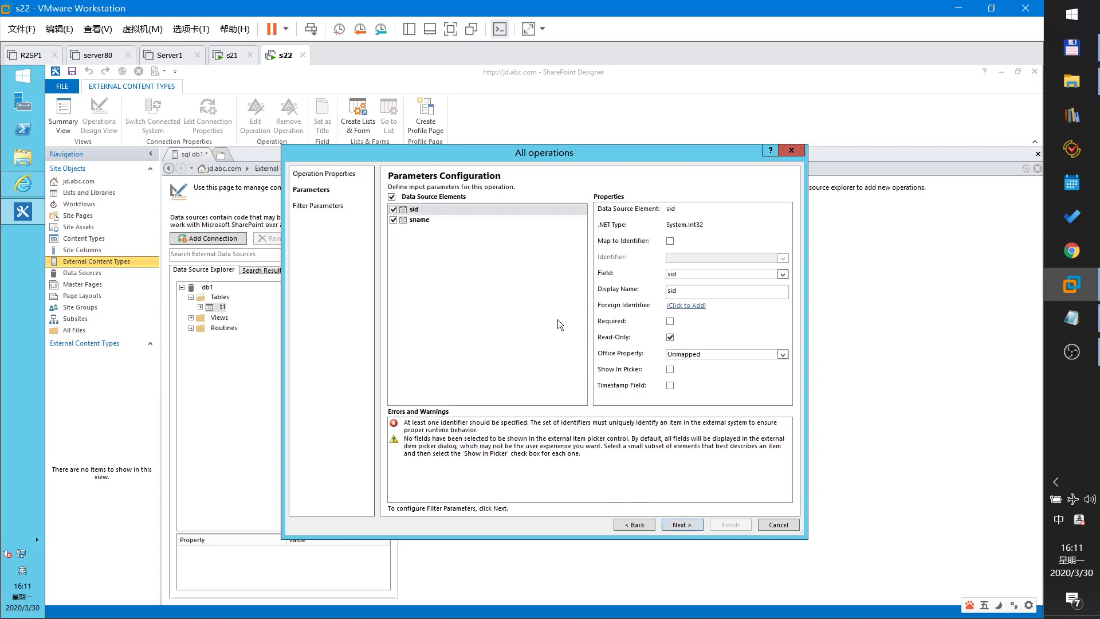
{"action": "left_click", "coordinate": [422, 209]}
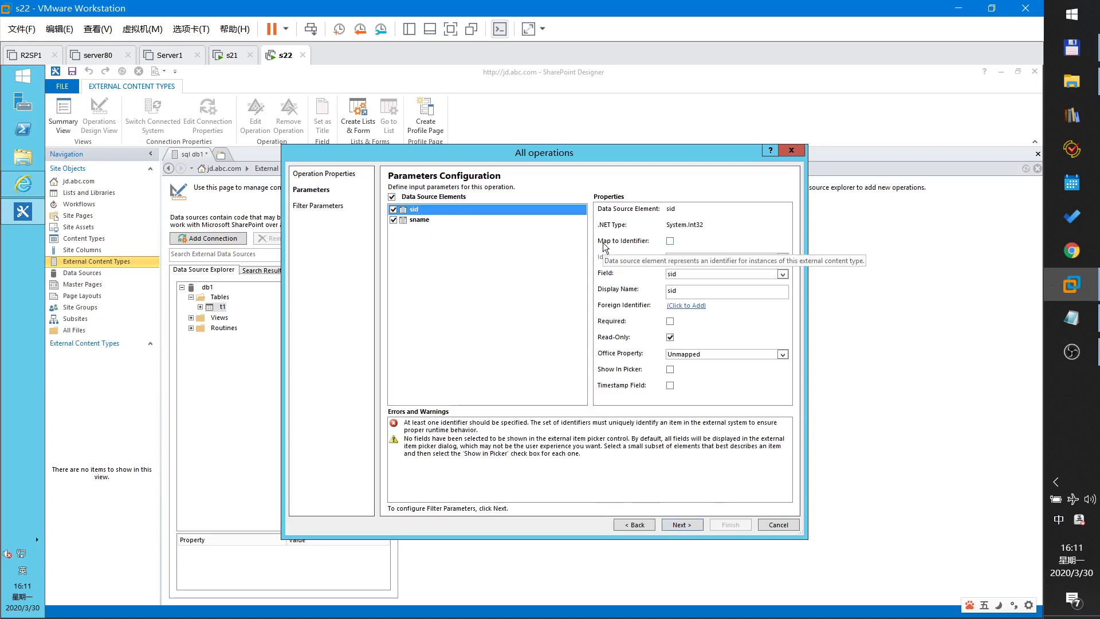
{"action": "left_click", "coordinate": [670, 241]}
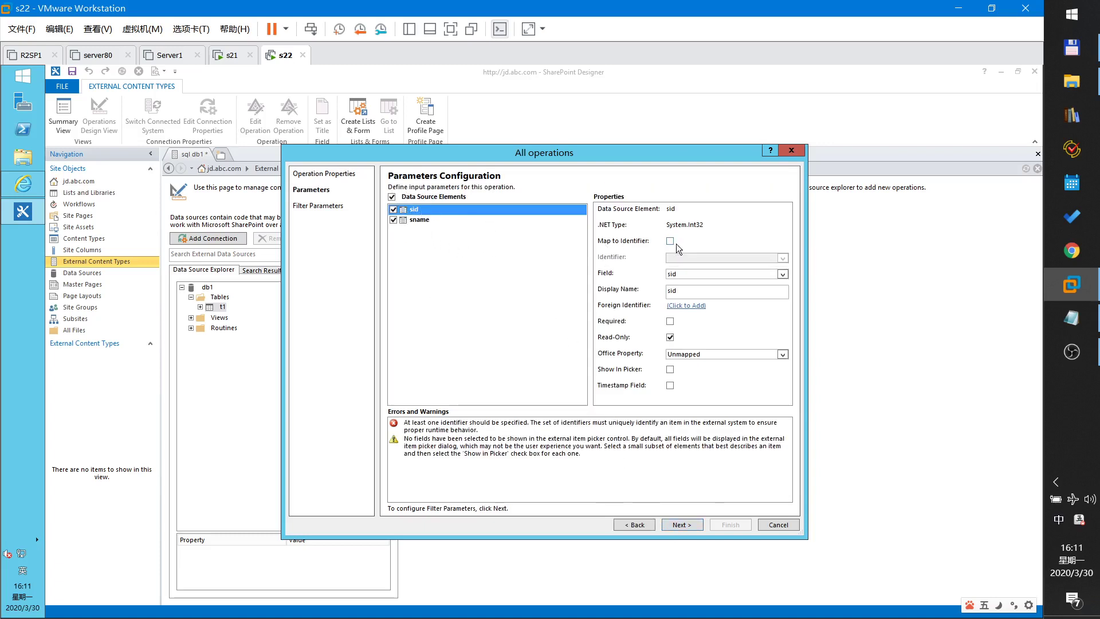
{"action": "left_click", "coordinate": [671, 370]}
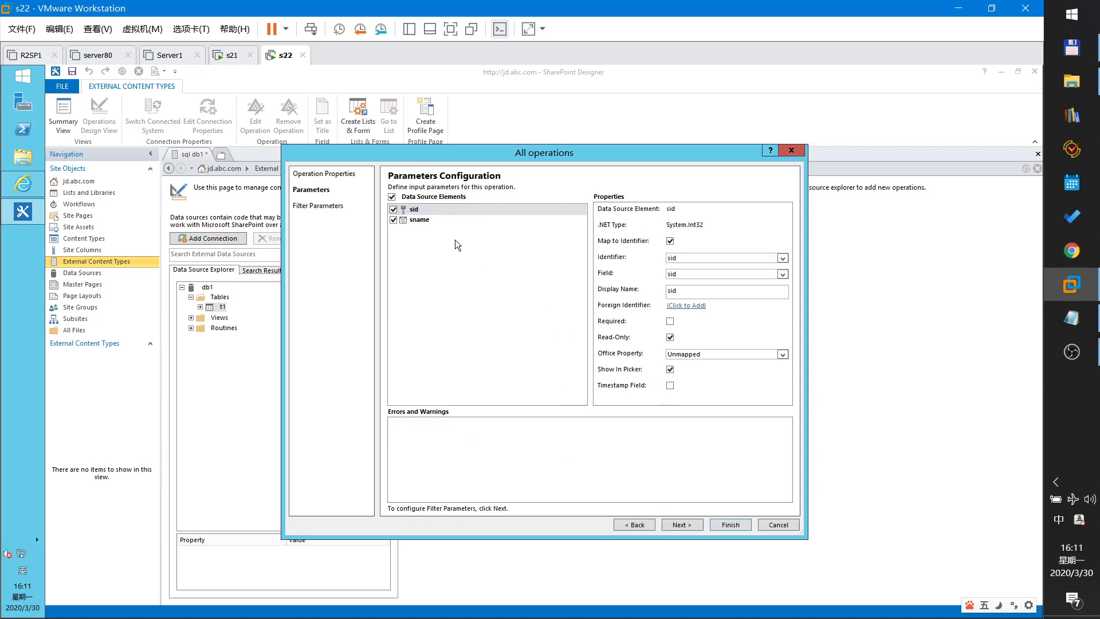
{"action": "left_click", "coordinate": [424, 221]}
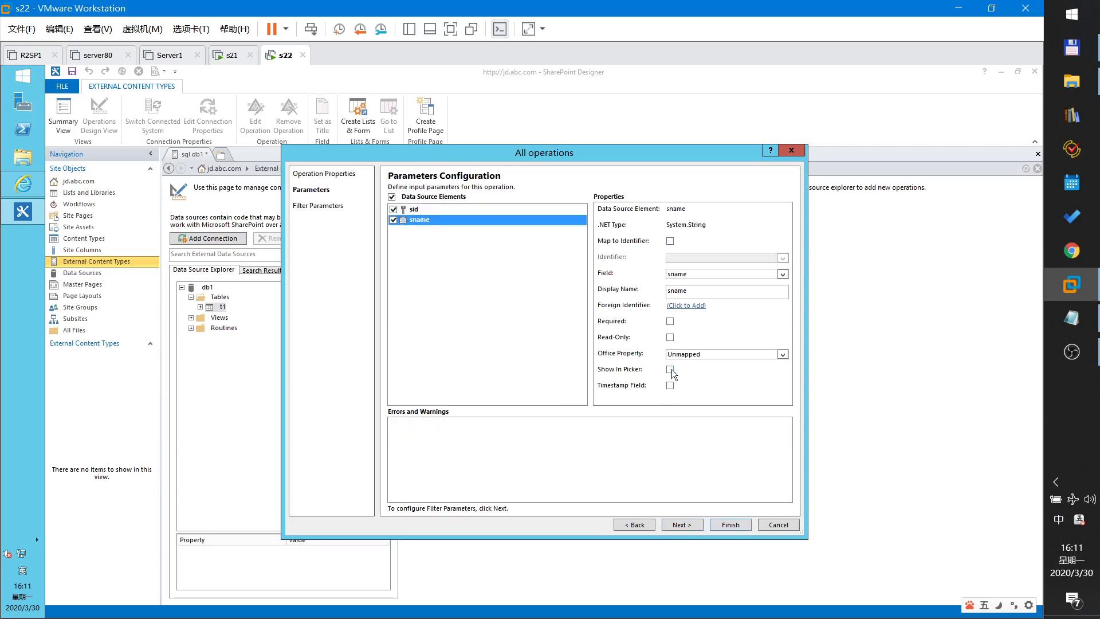
{"action": "left_click", "coordinate": [670, 370]}
- Finish the operations wizard, save sql db1, and bring back the notes
{"action": "left_click", "coordinate": [689, 530]}
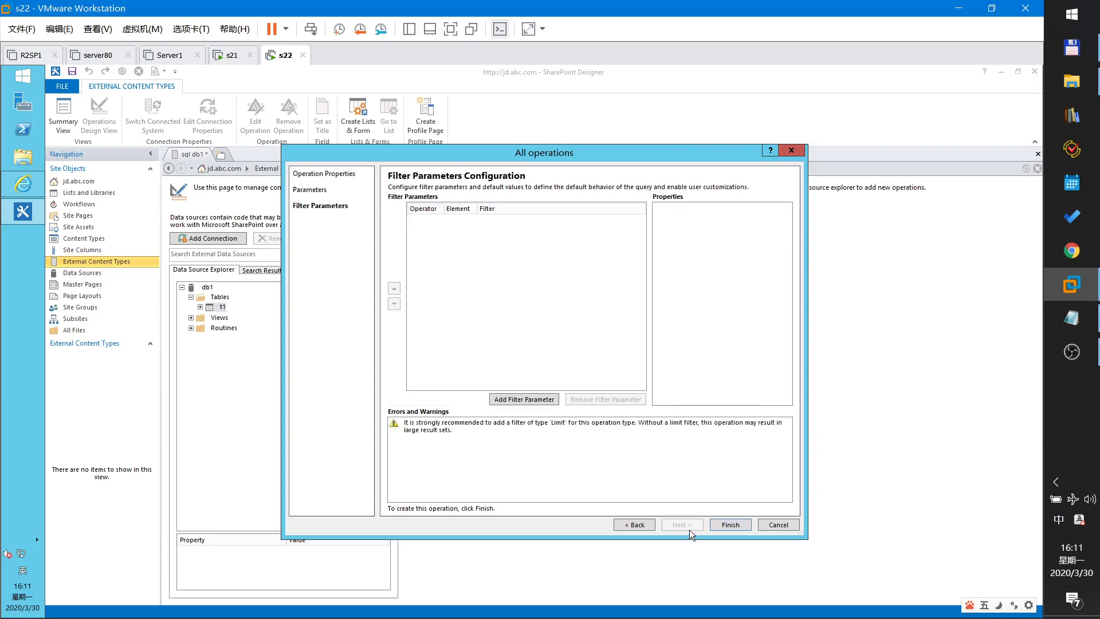
{"action": "left_click", "coordinate": [737, 525]}
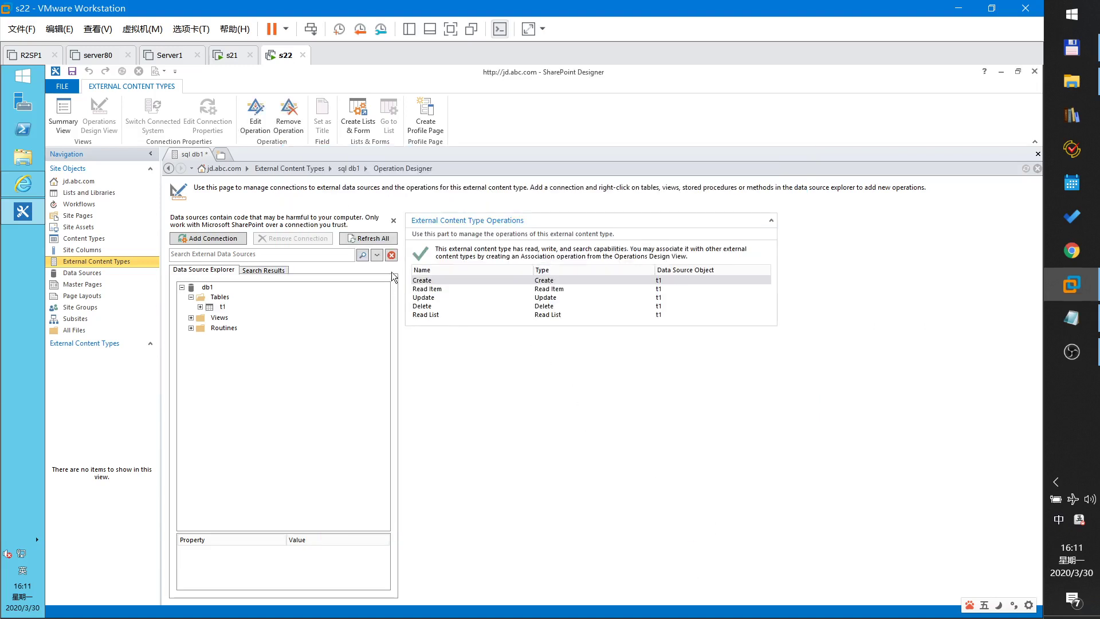
{"action": "left_click", "coordinate": [71, 71]}
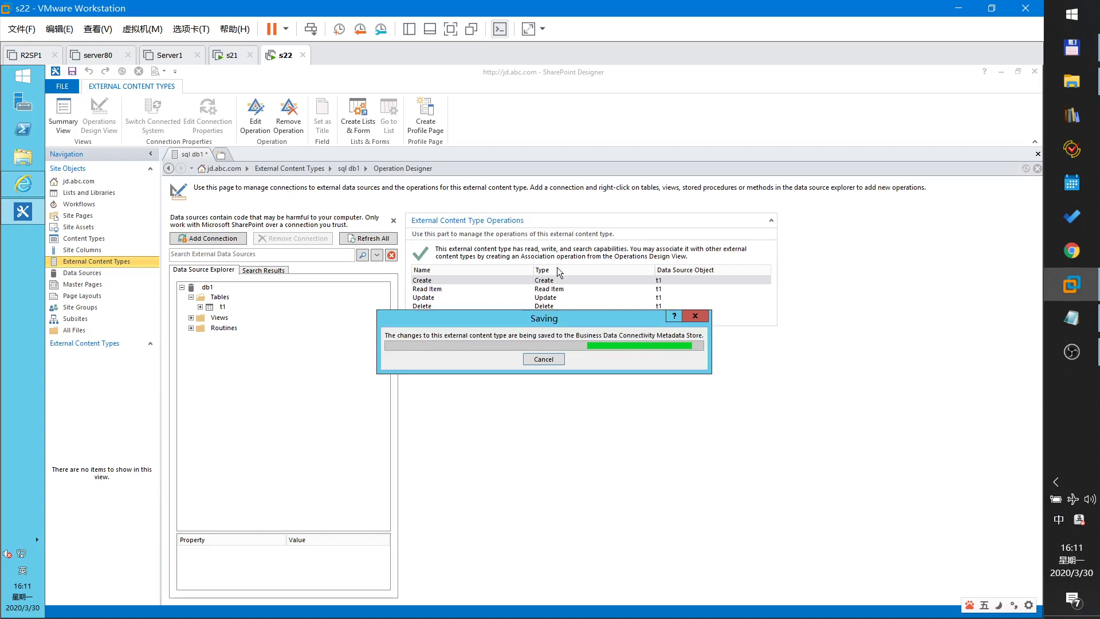
{"action": "left_click", "coordinate": [1071, 318]}
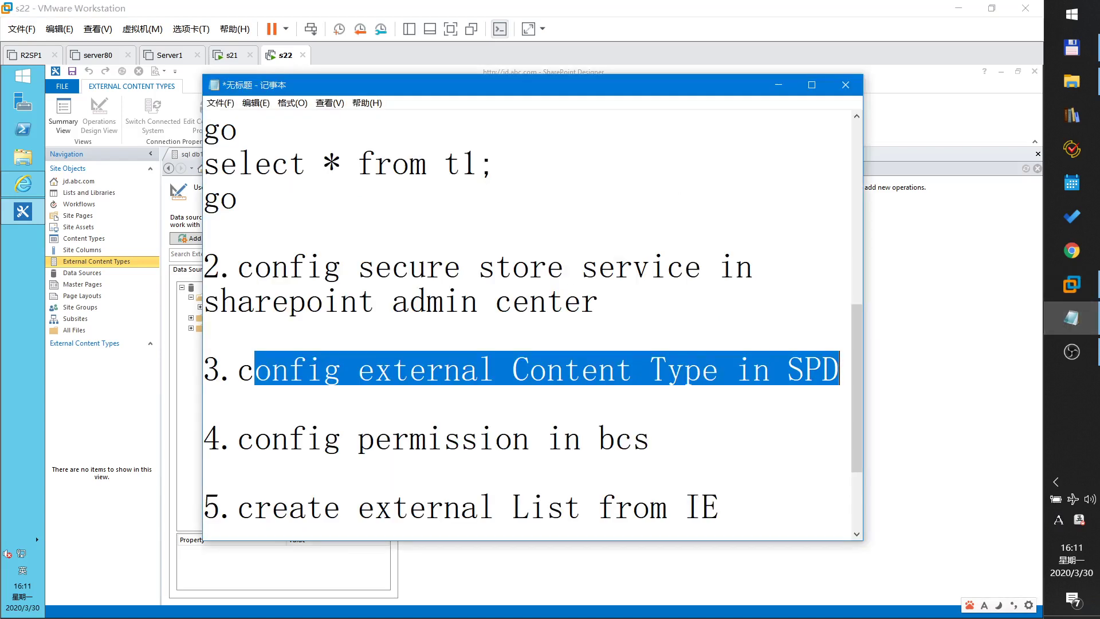
- Highlight the BCS permission and external content type steps in the notes, then minimize Notepad
{"action": "left_click_drag", "start_coordinate": [238, 438], "coordinate": [650, 438]}
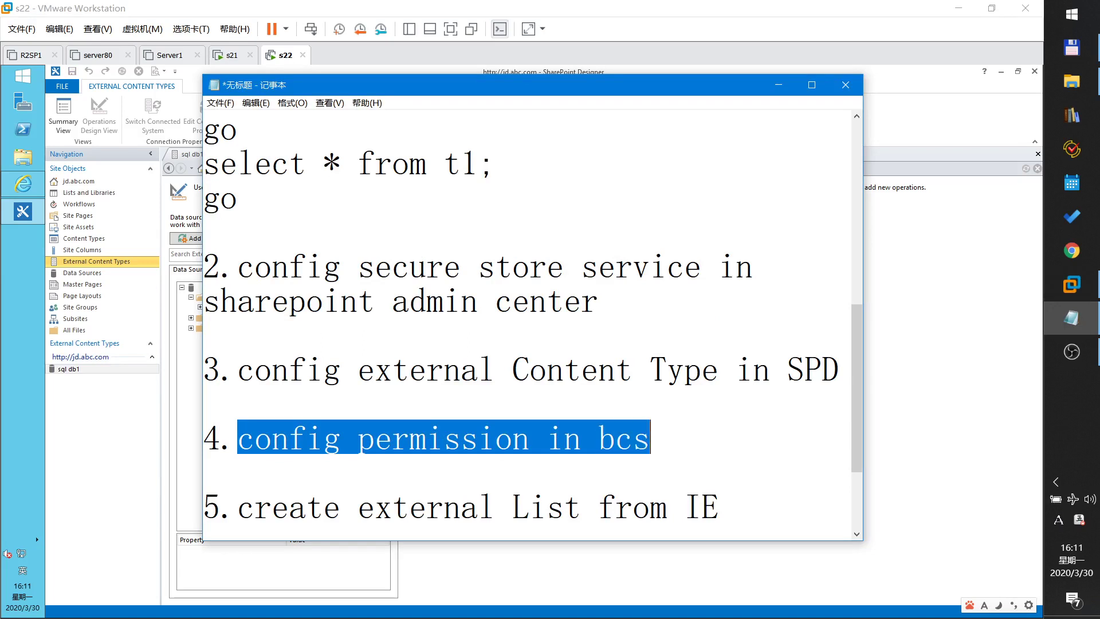
{"action": "left_click_drag", "start_coordinate": [840, 368], "coordinate": [342, 368]}
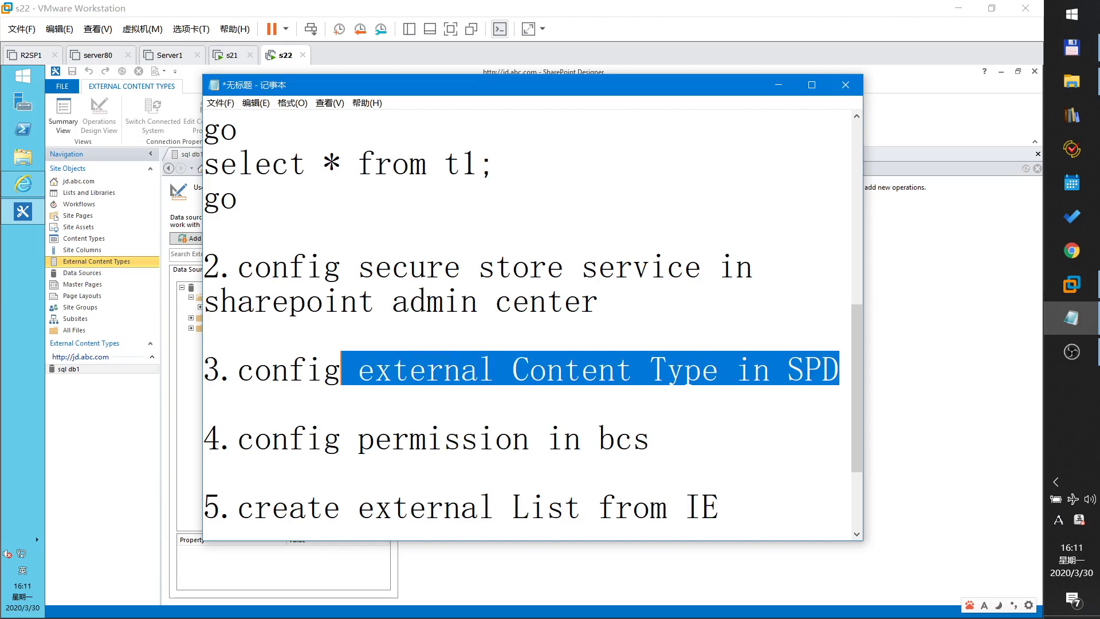
{"action": "double_click", "coordinate": [601, 439]}
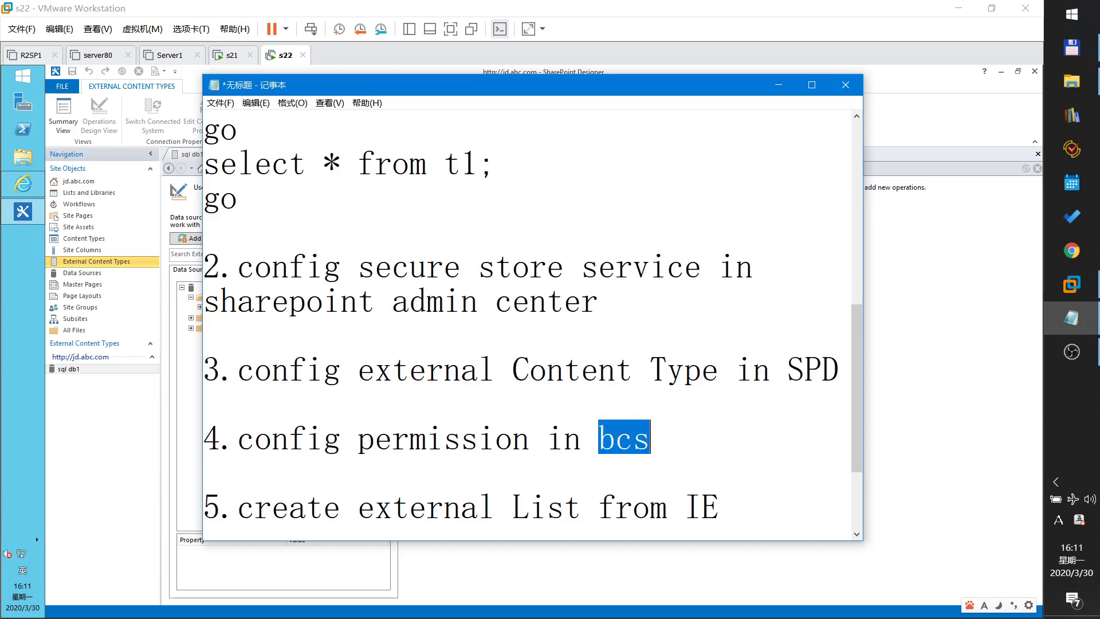
{"action": "left_click", "coordinate": [779, 85]}
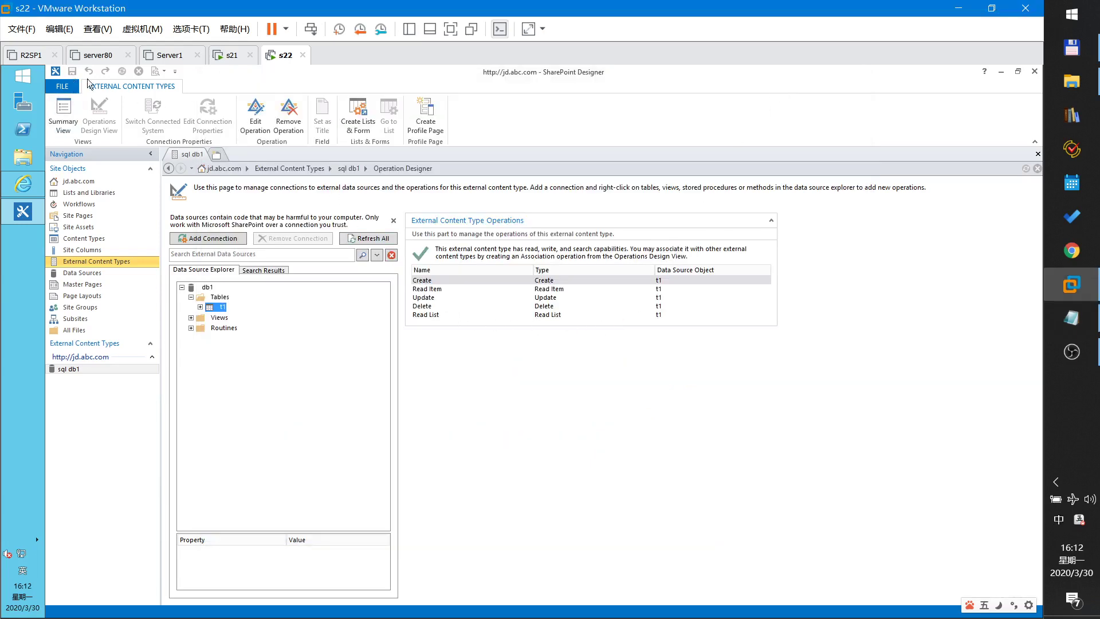
- Close SharePoint Designer and bring up sql db1's actions under Business Data Connectivity Service
{"action": "left_click", "coordinate": [1035, 71]}
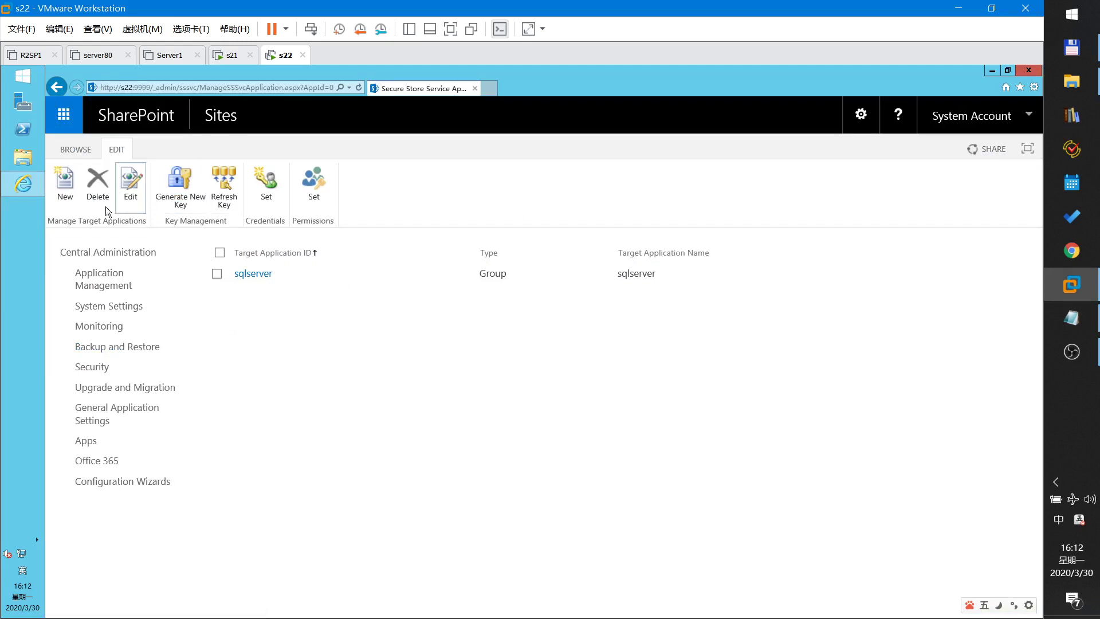
{"action": "left_click", "coordinate": [105, 290]}
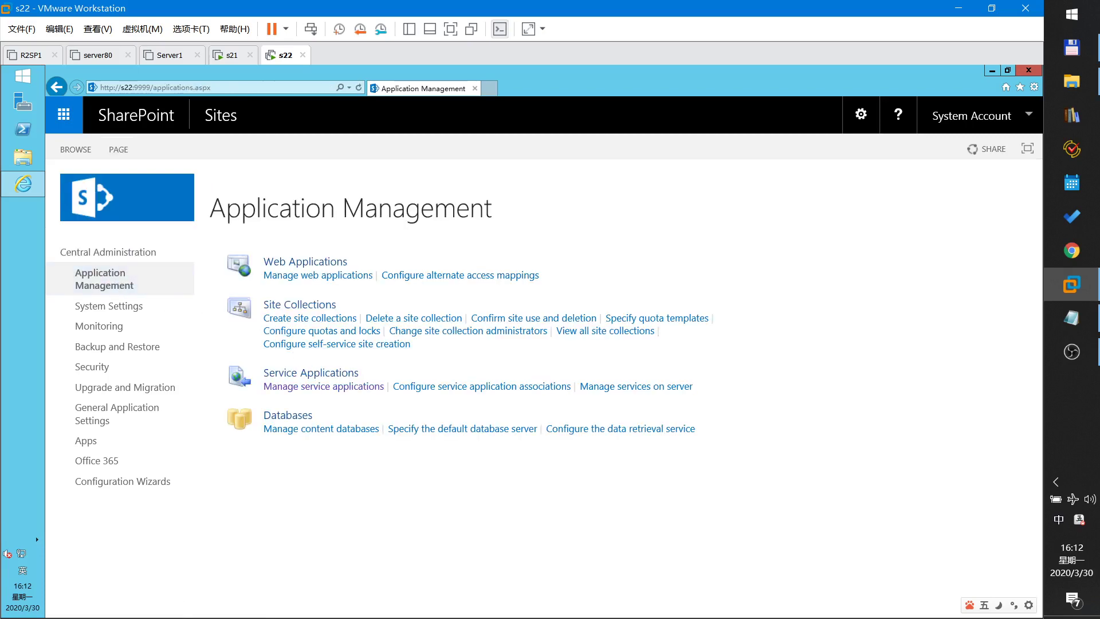
{"action": "left_click", "coordinate": [322, 389]}
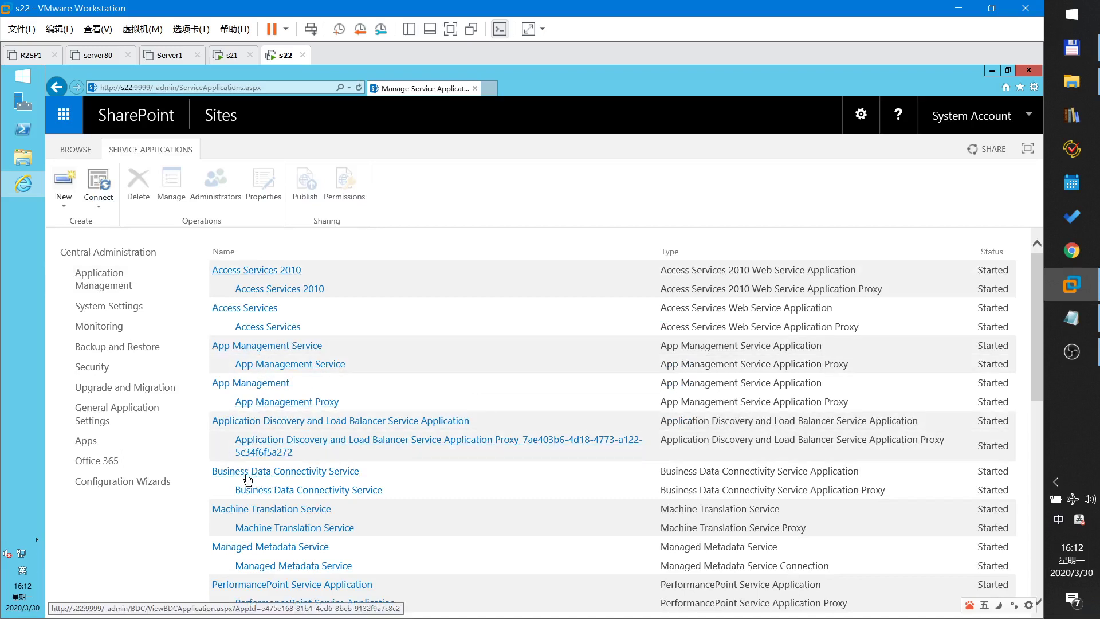
{"action": "left_click", "coordinate": [319, 472]}
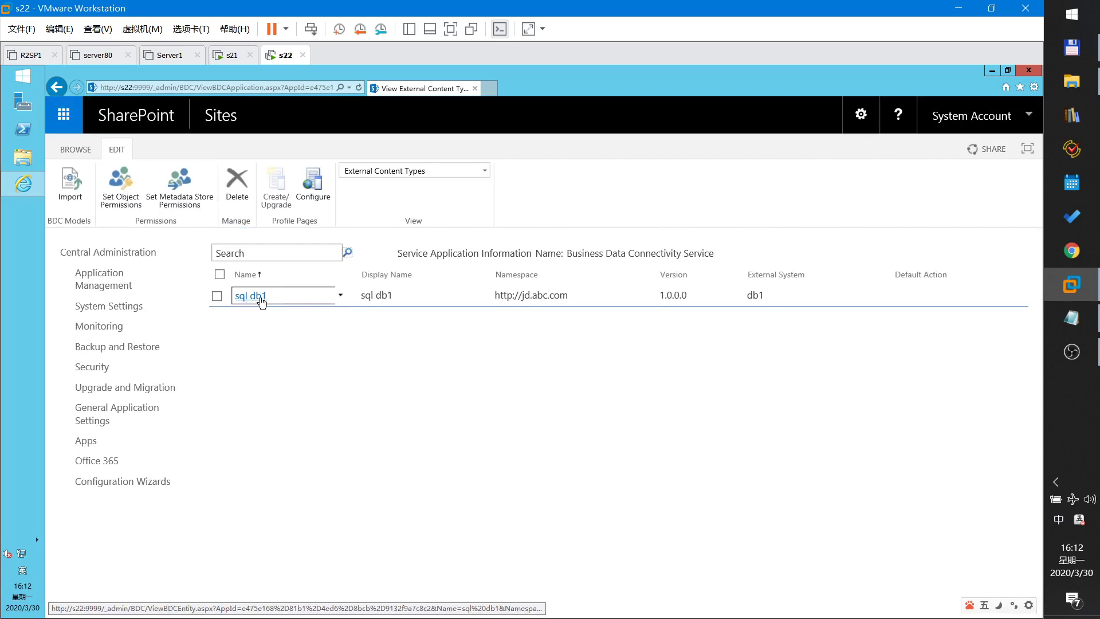
{"action": "left_click", "coordinate": [341, 297]}
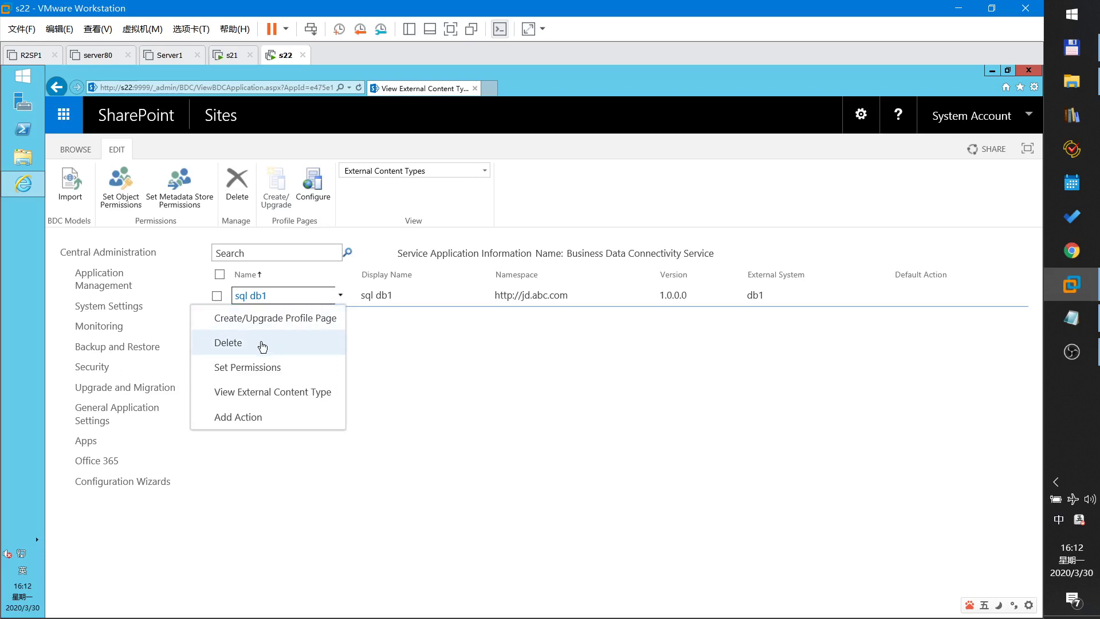
- Grant Everyone Edit, Execute, Selectable In Clients and Set Permissions on the sql db1 content type
{"action": "left_click", "coordinate": [248, 369]}
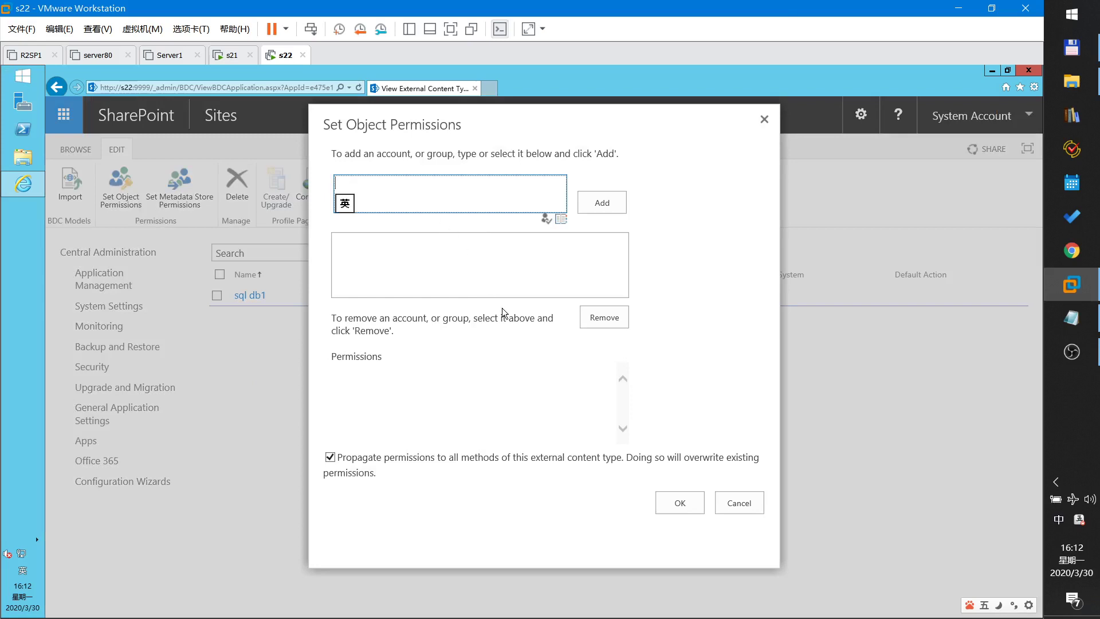
{"action": "type", "text": "everyone"}
{"action": "left_click", "coordinate": [546, 219]}
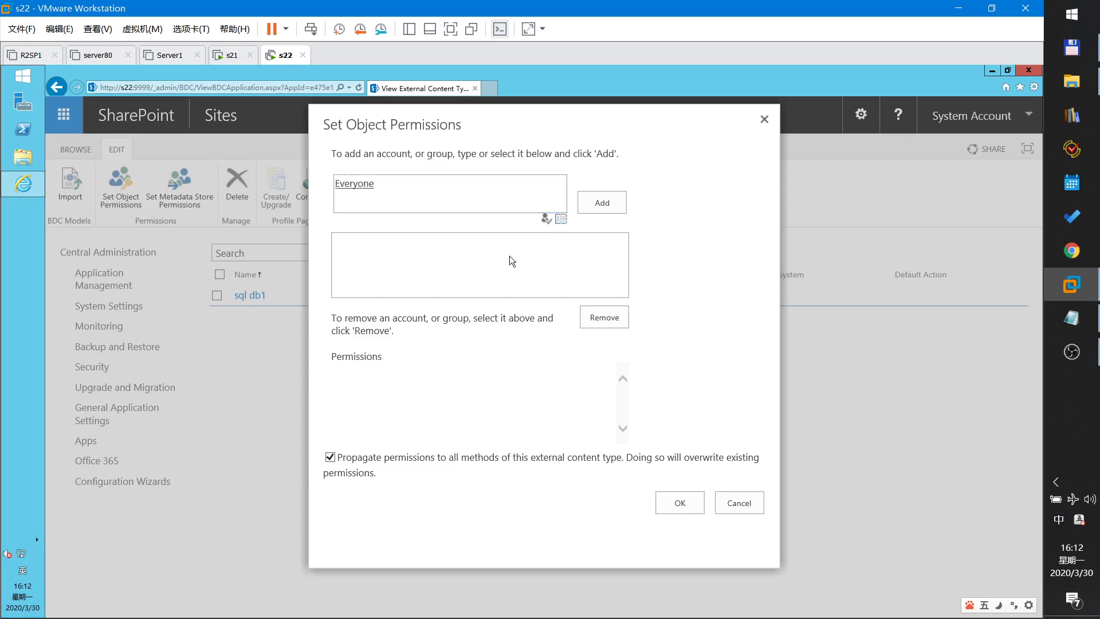
{"action": "left_click", "coordinate": [601, 204]}
{"action": "left_click", "coordinate": [590, 374]}
{"action": "left_click", "coordinate": [591, 404]}
{"action": "left_click", "coordinate": [591, 420]}
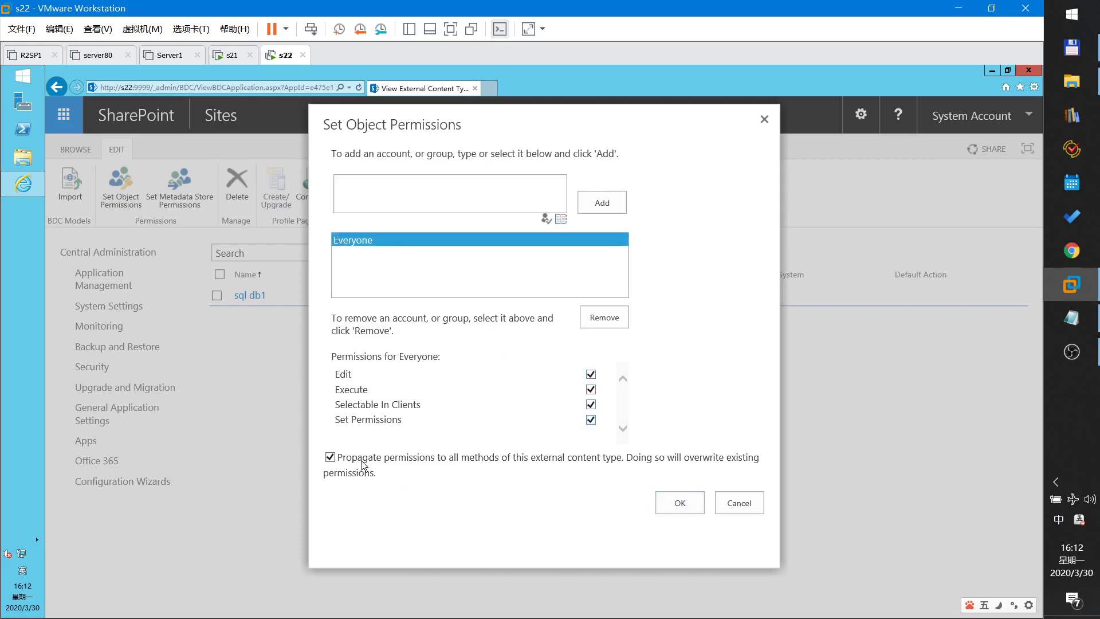
{"action": "left_click", "coordinate": [693, 507]}
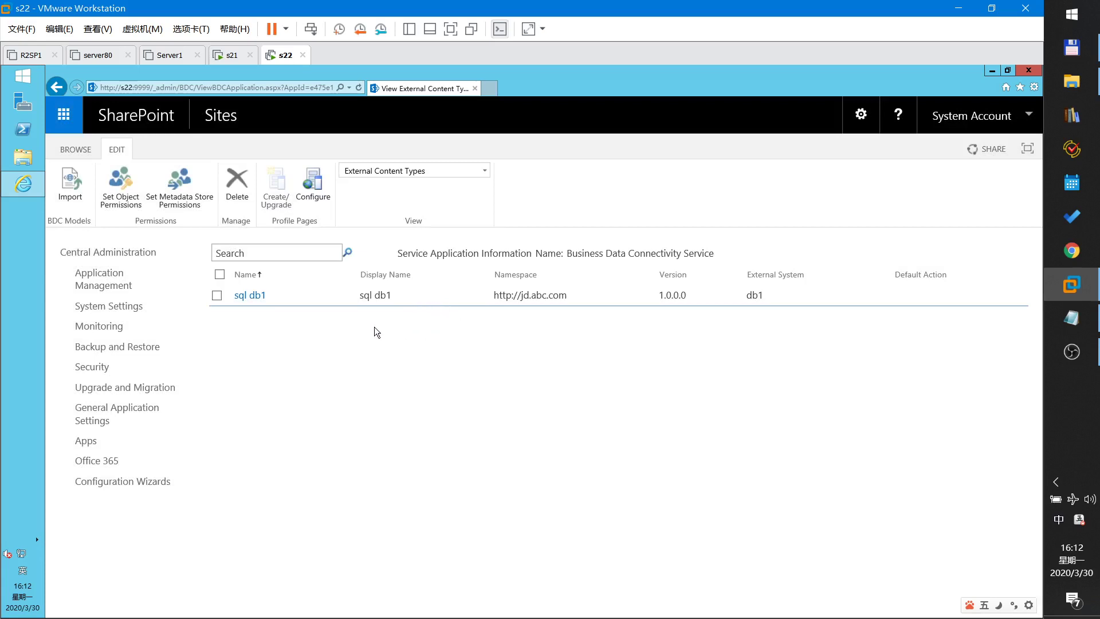
- On the jd.abc.com site, go to the Your Apps page and scroll to External List
{"action": "mouse_move", "coordinate": [312, 300]}
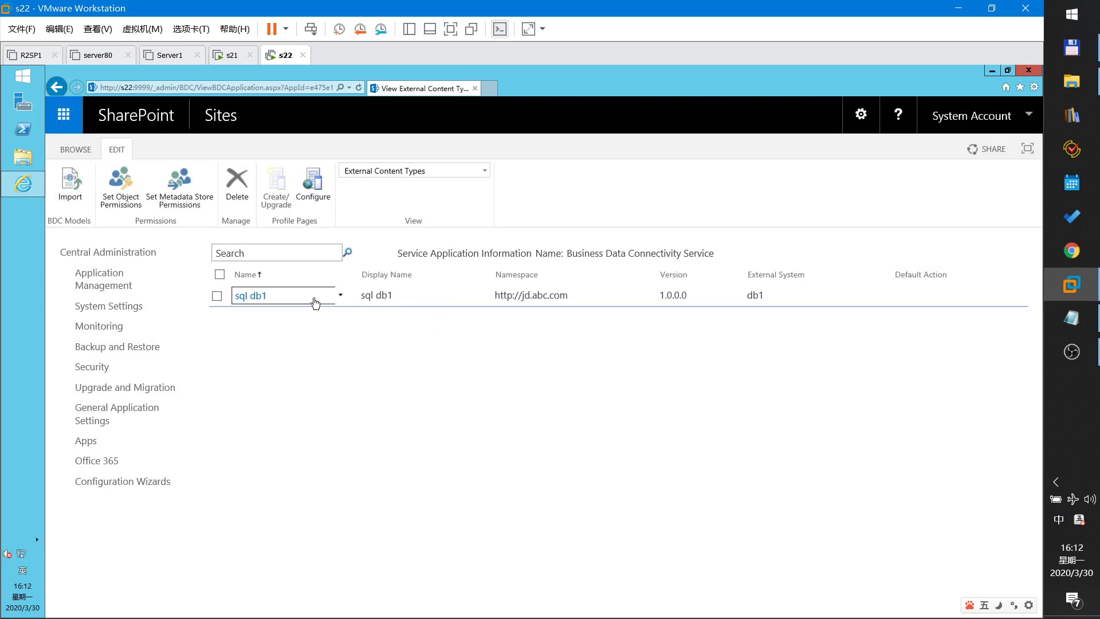
{"action": "left_click", "coordinate": [231, 57]}
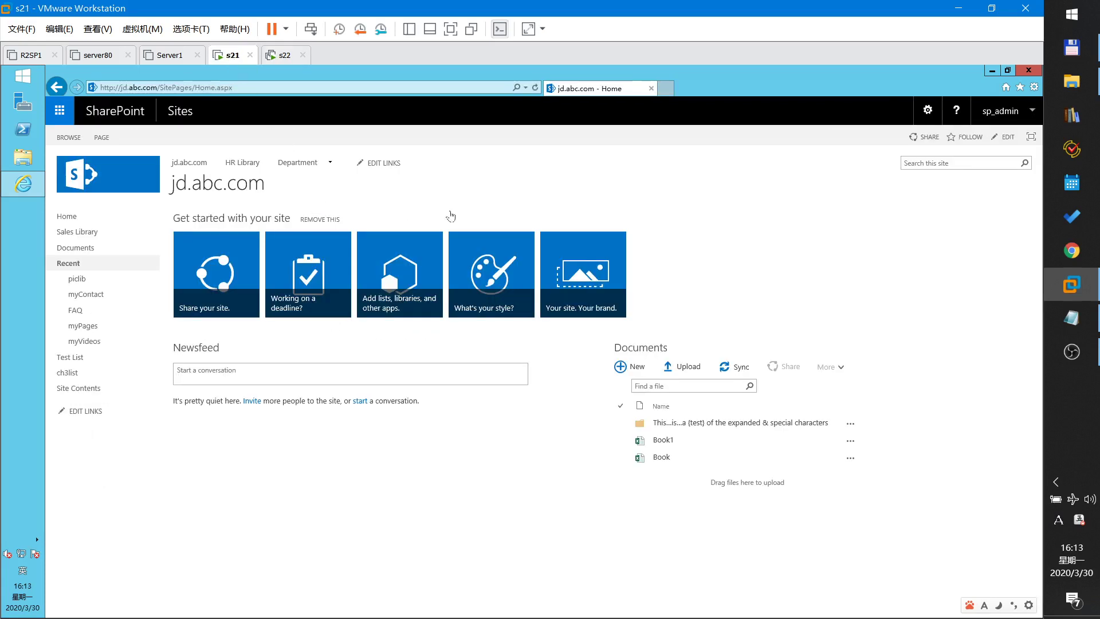
{"action": "scroll", "coordinate": [474, 206], "scroll_direction": "up", "scroll_amount": 1, "text": "ctrl"}
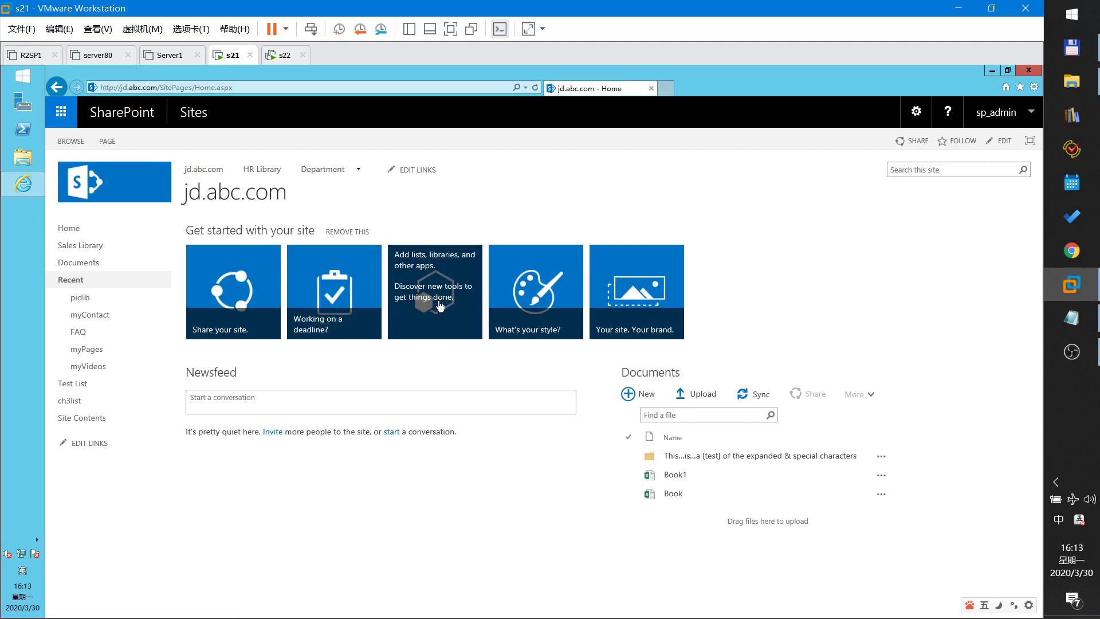
{"action": "left_click", "coordinate": [440, 305]}
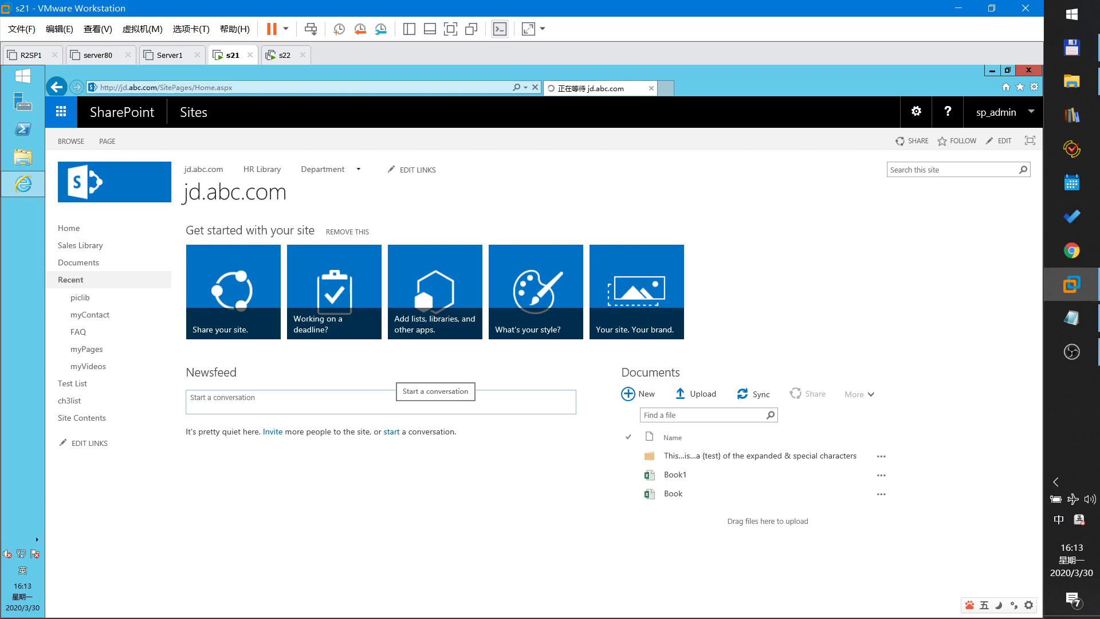
{"action": "left_click", "coordinate": [422, 283]}
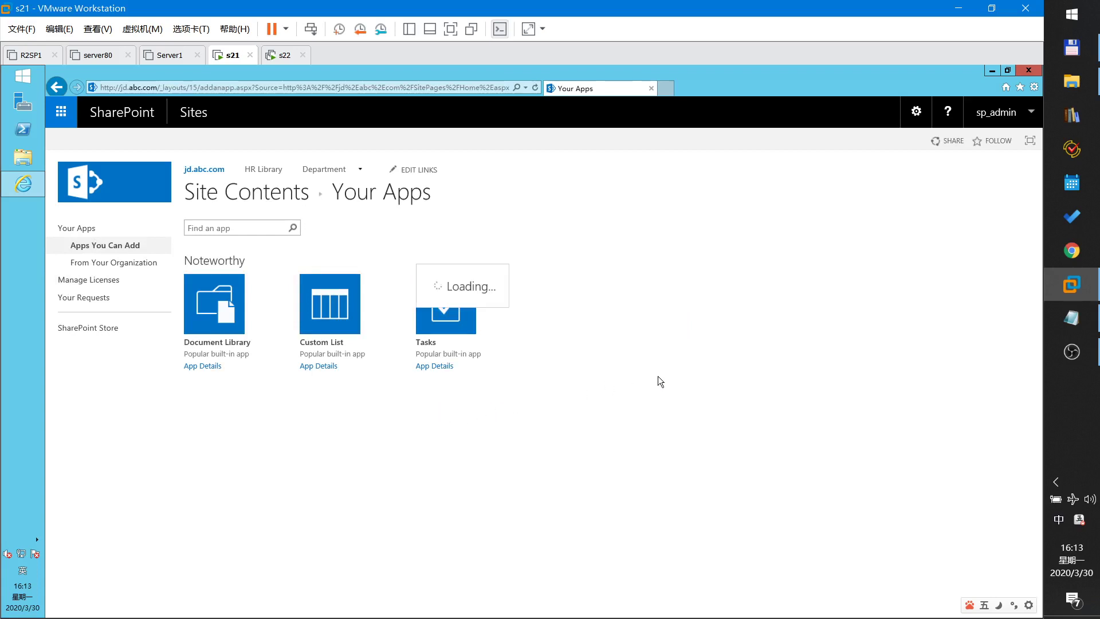
{"action": "scroll", "coordinate": [651, 414], "scroll_direction": "down", "scroll_amount": 5}
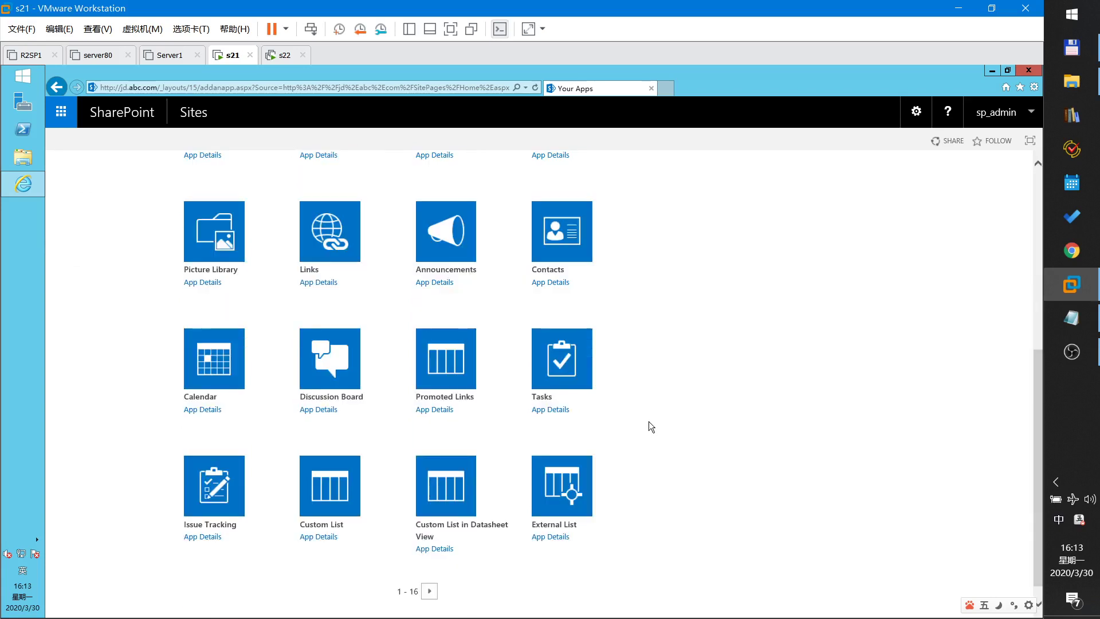
- Create an external list named 'externalList' using the sql db1 external content type
{"action": "left_click", "coordinate": [563, 492]}
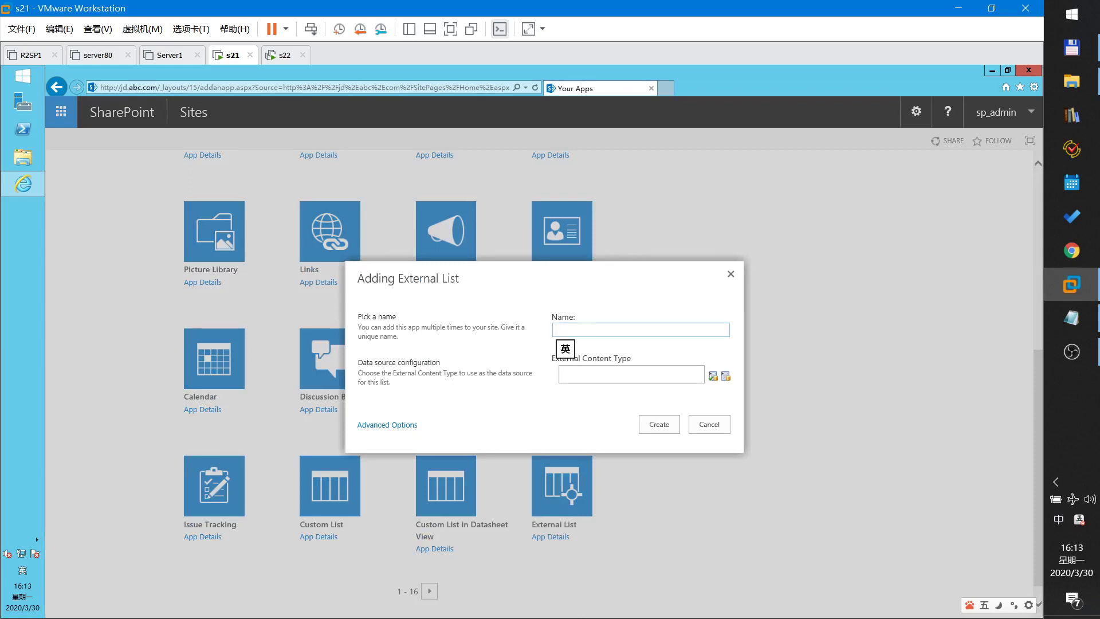
{"action": "type", "text": "externalList"}
{"action": "triple_click", "coordinate": [641, 359]}
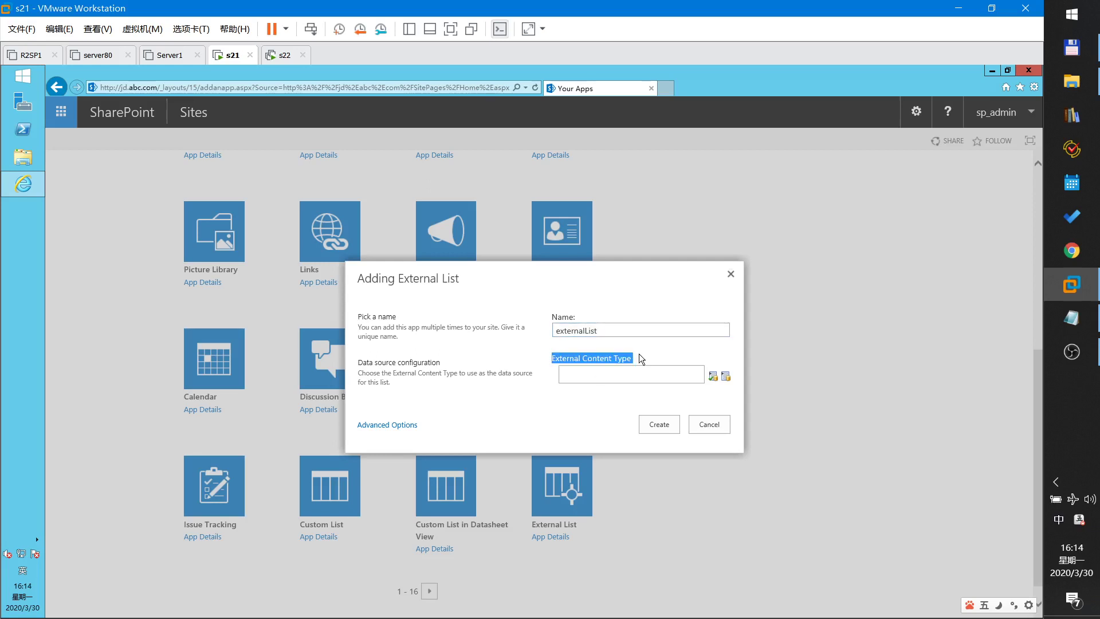
{"action": "left_click", "coordinate": [725, 375]}
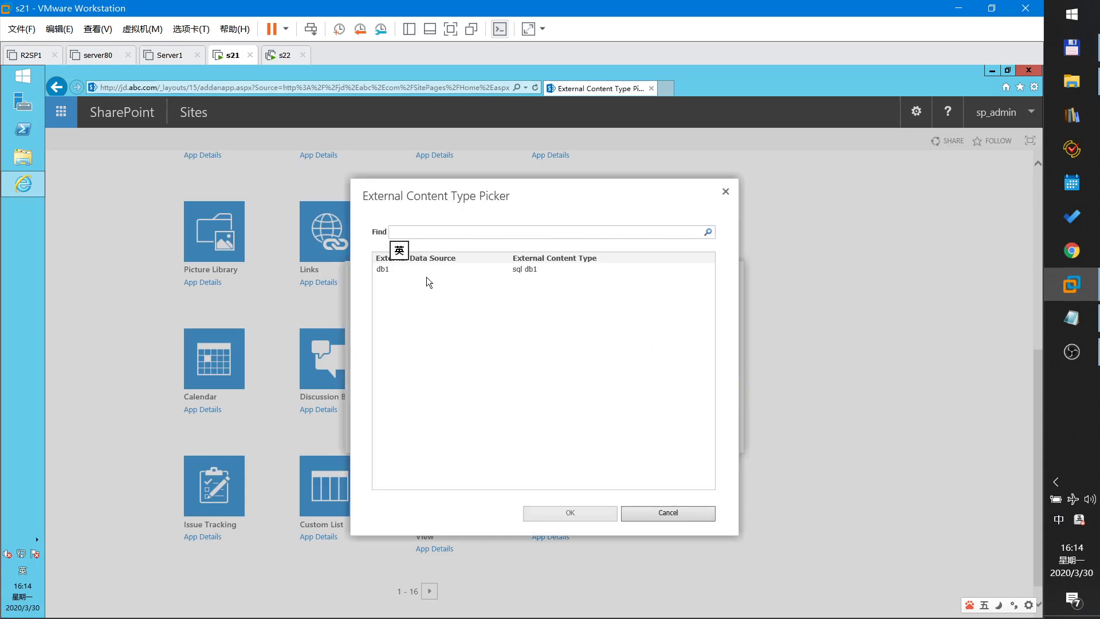
{"action": "left_click", "coordinate": [436, 270]}
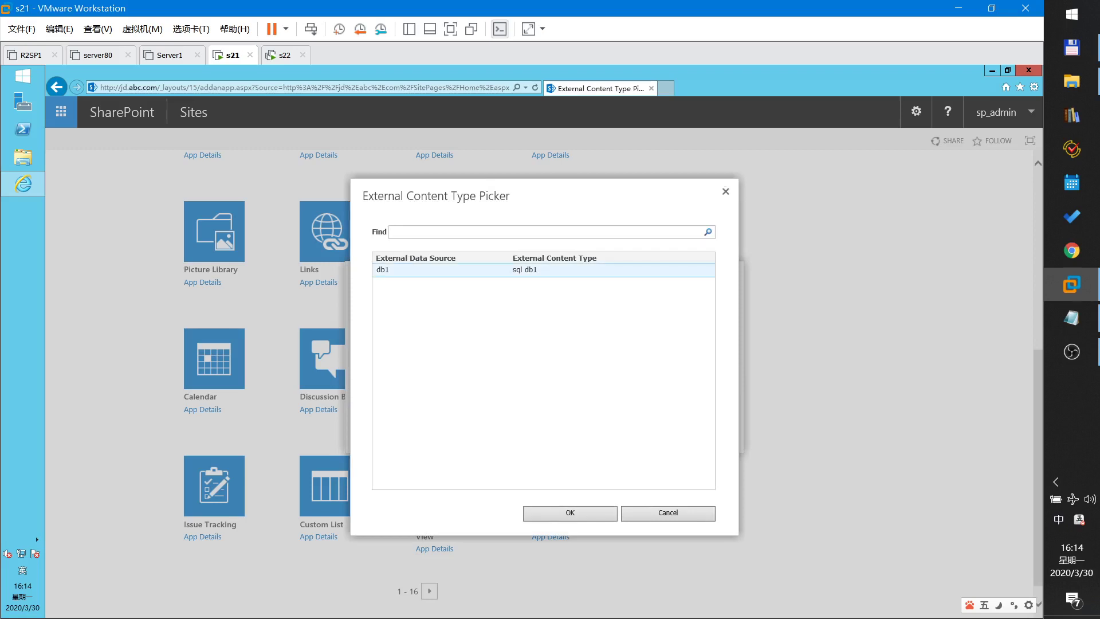
{"action": "left_click", "coordinate": [596, 514]}
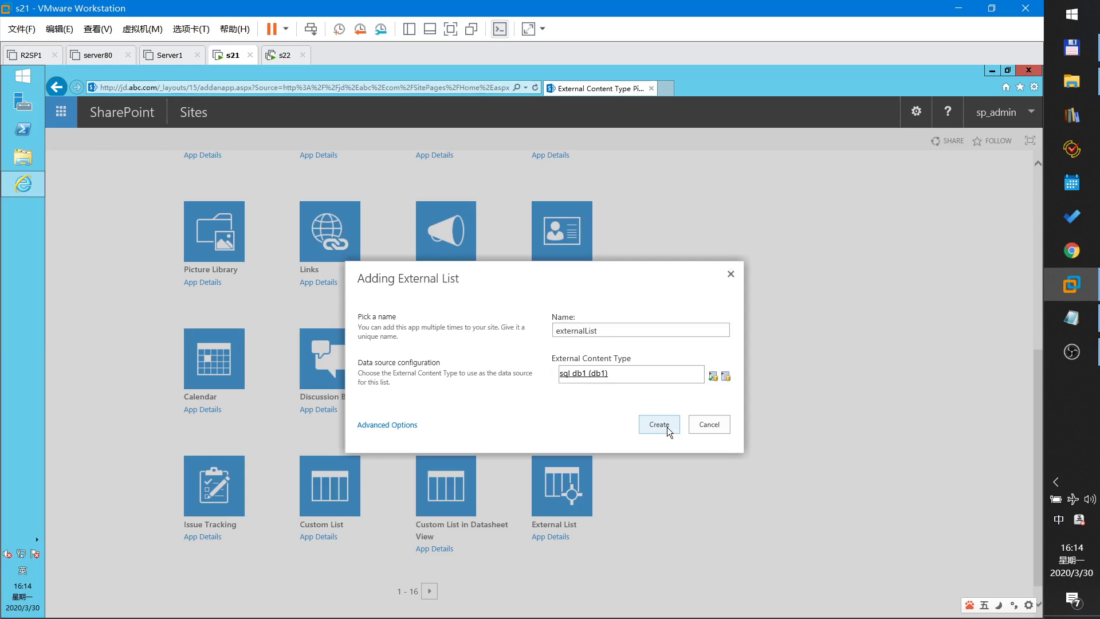
{"action": "left_click", "coordinate": [659, 425]}
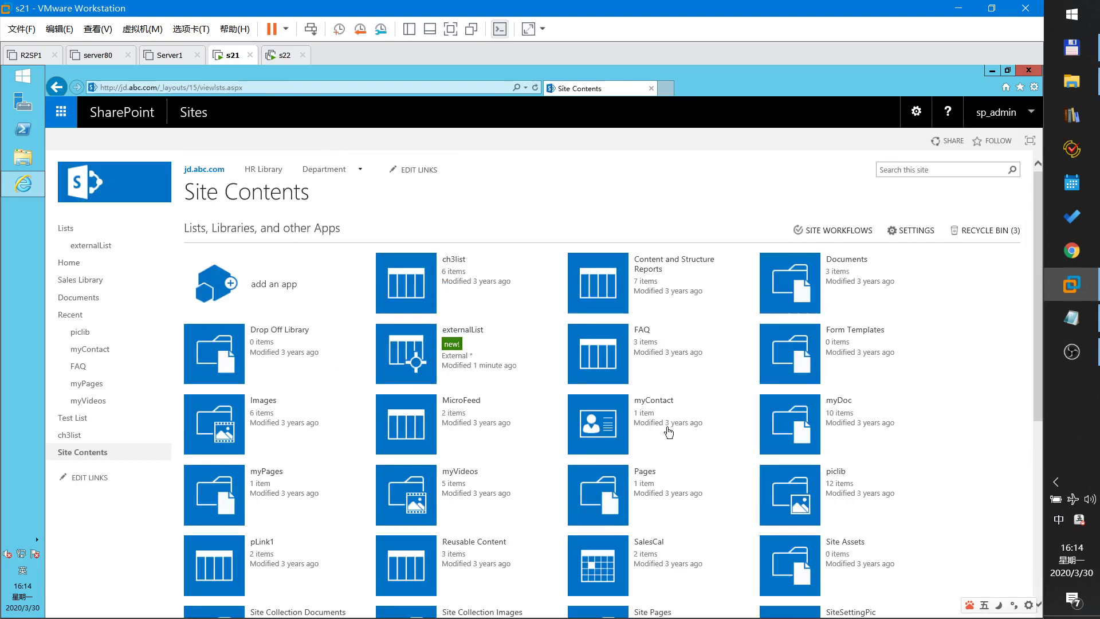
- Open externalList and look through its Jack, Alice and Bob rows
{"action": "left_click", "coordinate": [405, 353]}
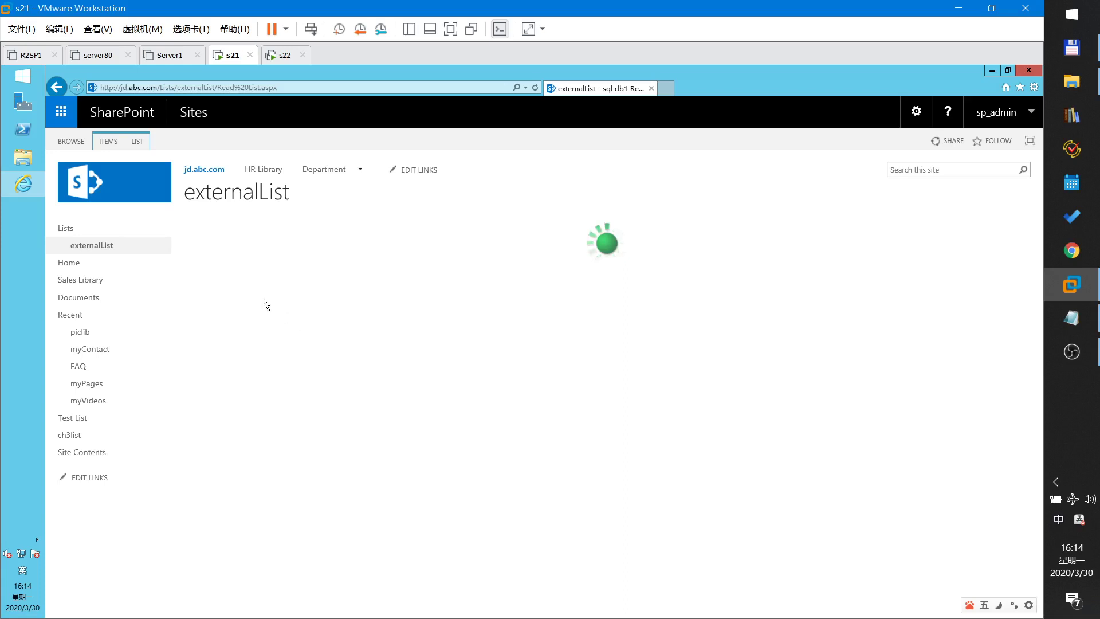
{"action": "left_click", "coordinate": [224, 288]}
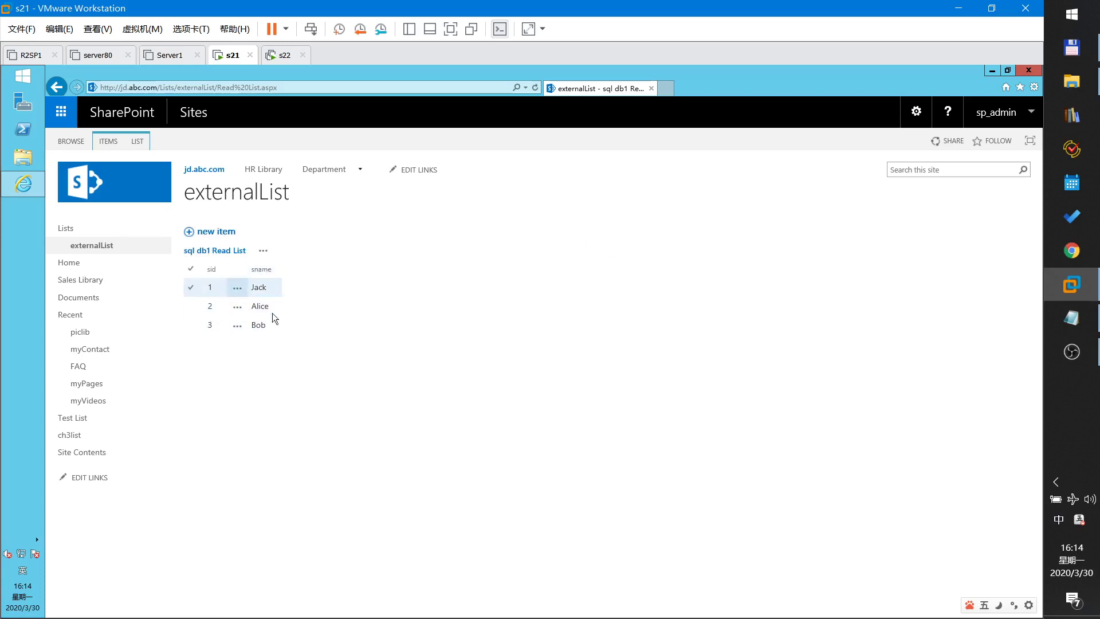
{"action": "left_click", "coordinate": [221, 298]}
{"action": "left_click", "coordinate": [221, 292]}
{"action": "left_click", "coordinate": [269, 312]}
{"action": "left_click", "coordinate": [267, 324]}
{"action": "left_click", "coordinate": [255, 313]}
{"action": "left_click", "coordinate": [256, 324]}
{"action": "left_click", "coordinate": [266, 292]}
{"action": "left_click", "coordinate": [263, 304]}
{"action": "left_click", "coordinate": [273, 286]}
{"action": "left_click", "coordinate": [273, 283]}
- Add a new item with sname 'Mike'
{"action": "left_click", "coordinate": [209, 233]}
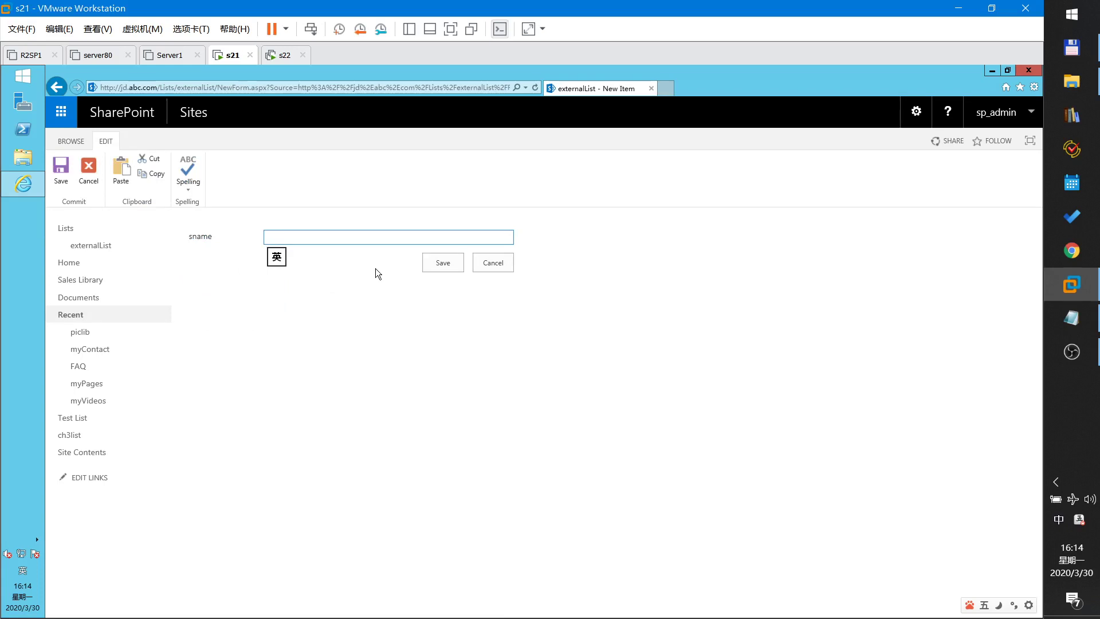
{"action": "type", "text": "Mike"}
{"action": "left_click", "coordinate": [432, 266]}
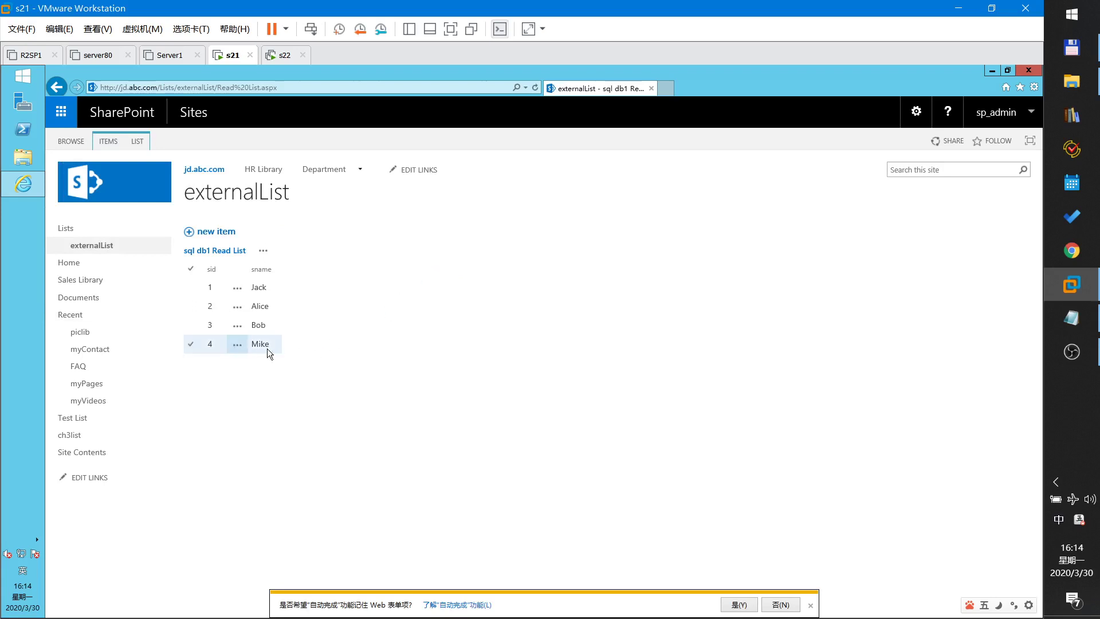
{"action": "left_click", "coordinate": [239, 349]}
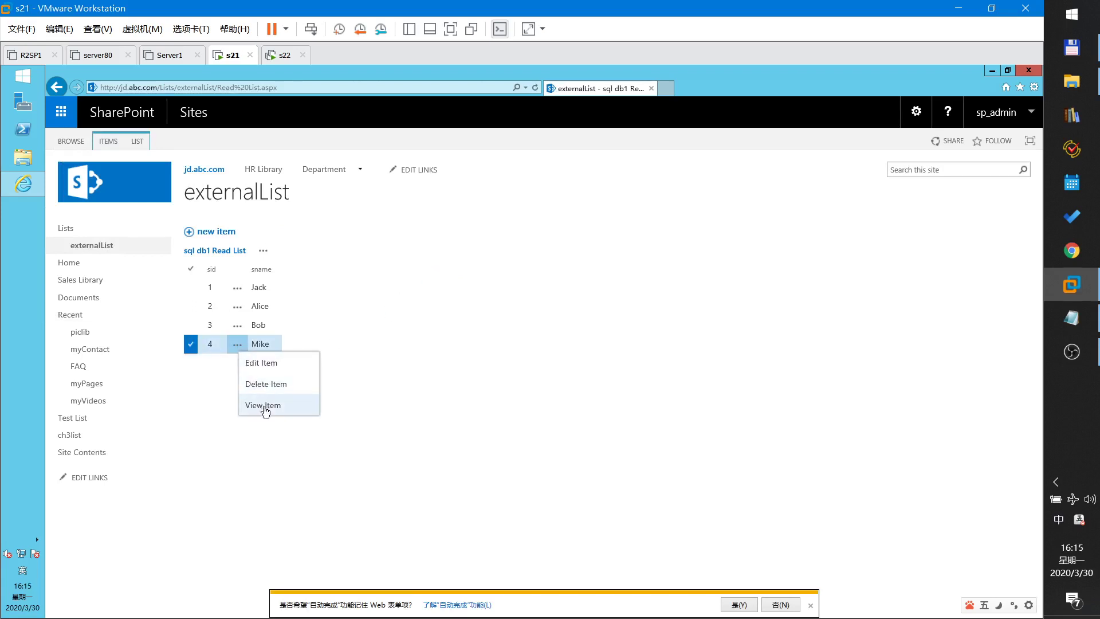
{"action": "left_click", "coordinate": [262, 365]}
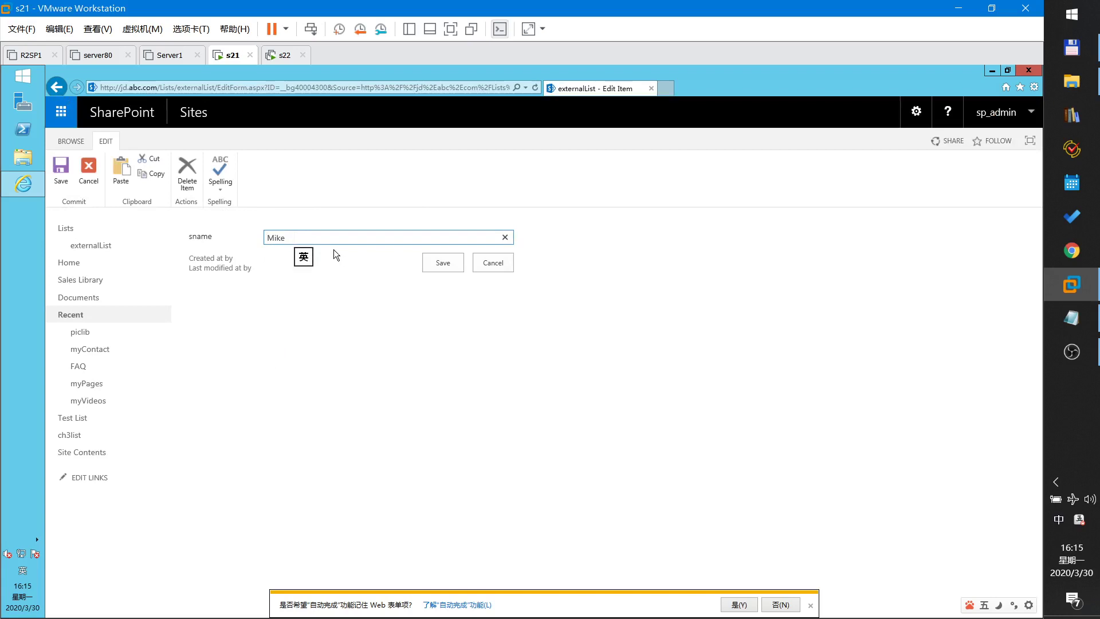
{"action": "key", "text": "shift+Left"}
{"action": "key", "text": "shift+Left"}
{"action": "key", "text": "Right"}
{"action": "type", "text": "Li"}
{"action": "left_click", "coordinate": [449, 263]}
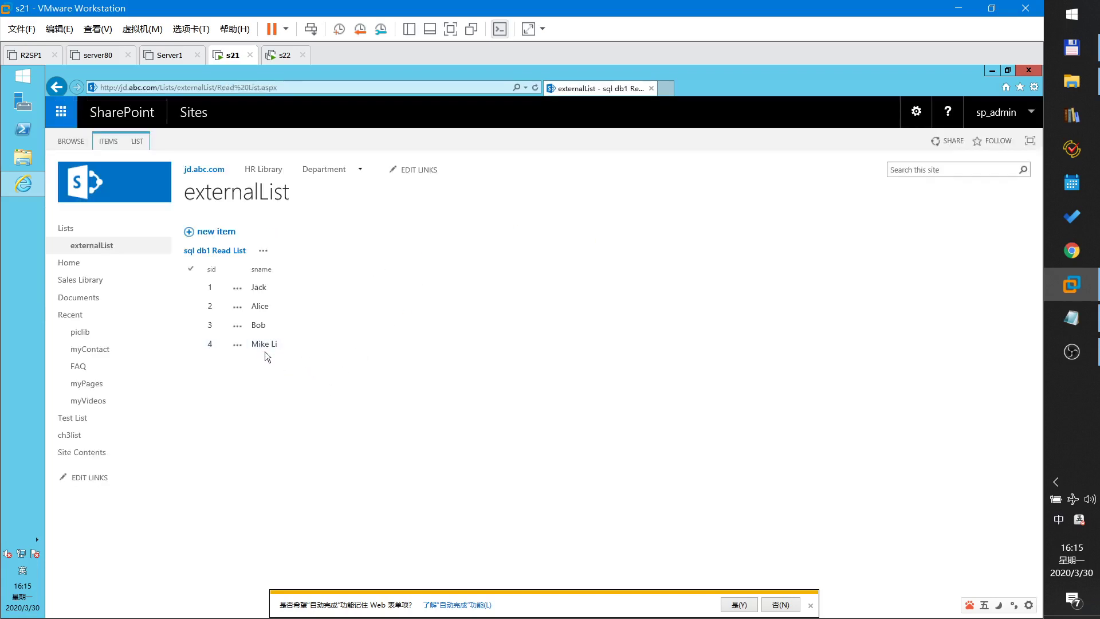
{"action": "left_click", "coordinate": [236, 346]}
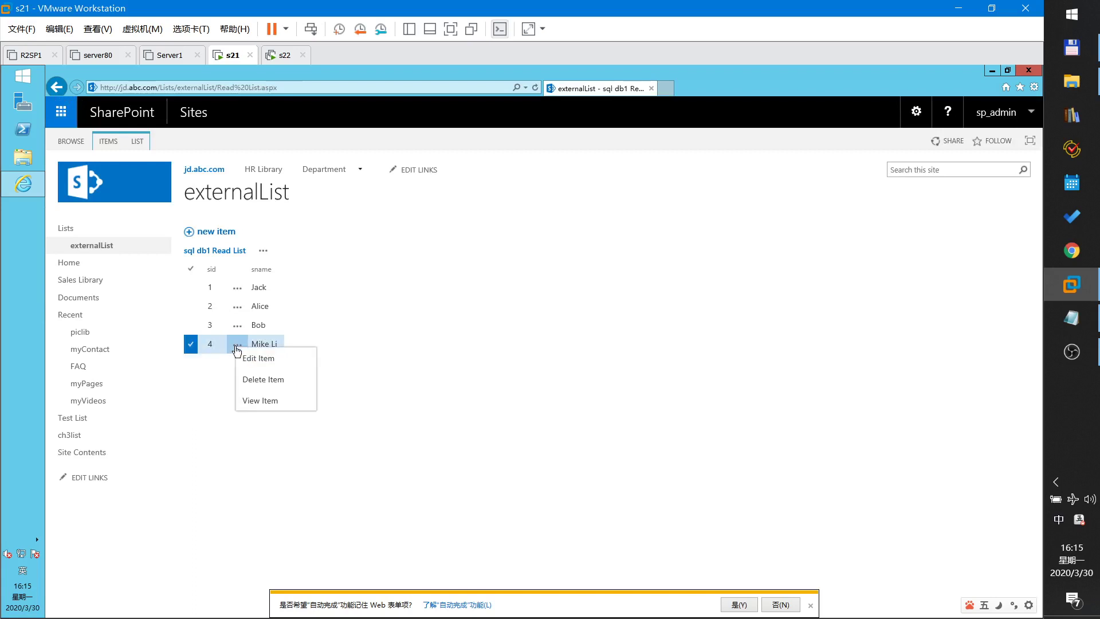
{"action": "left_click", "coordinate": [303, 379]}
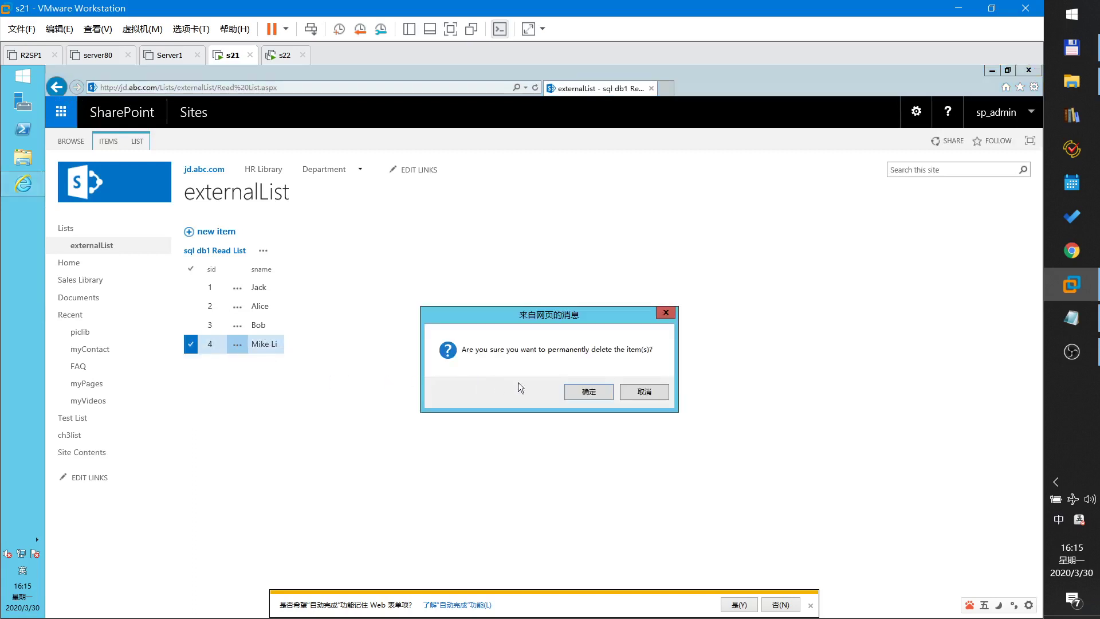
{"action": "left_click", "coordinate": [586, 395]}
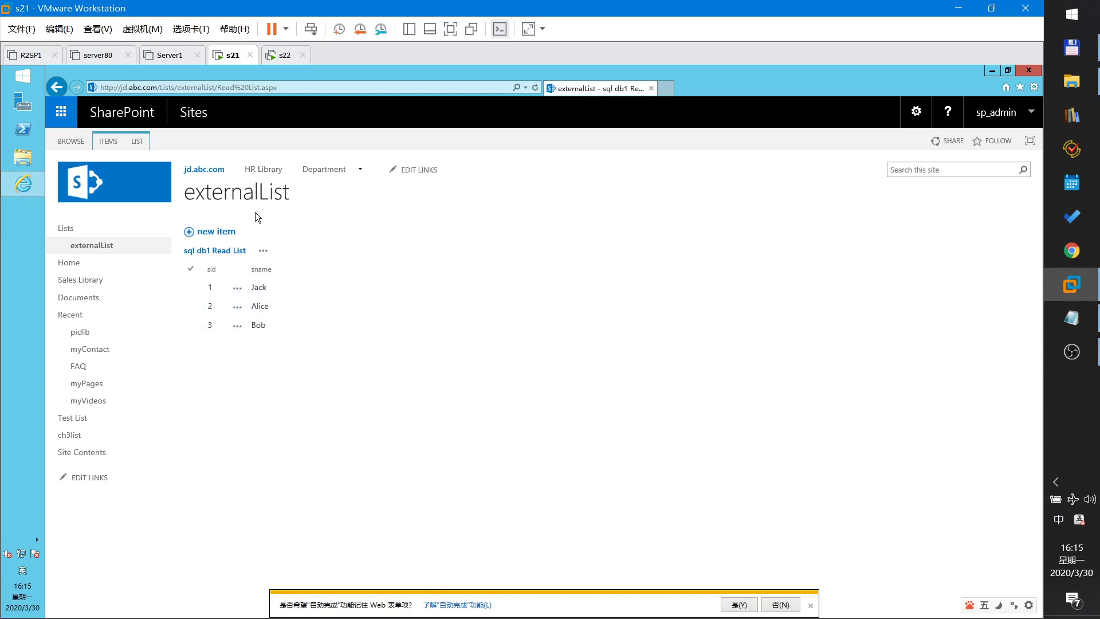
{"action": "left_click", "coordinate": [99, 247]}
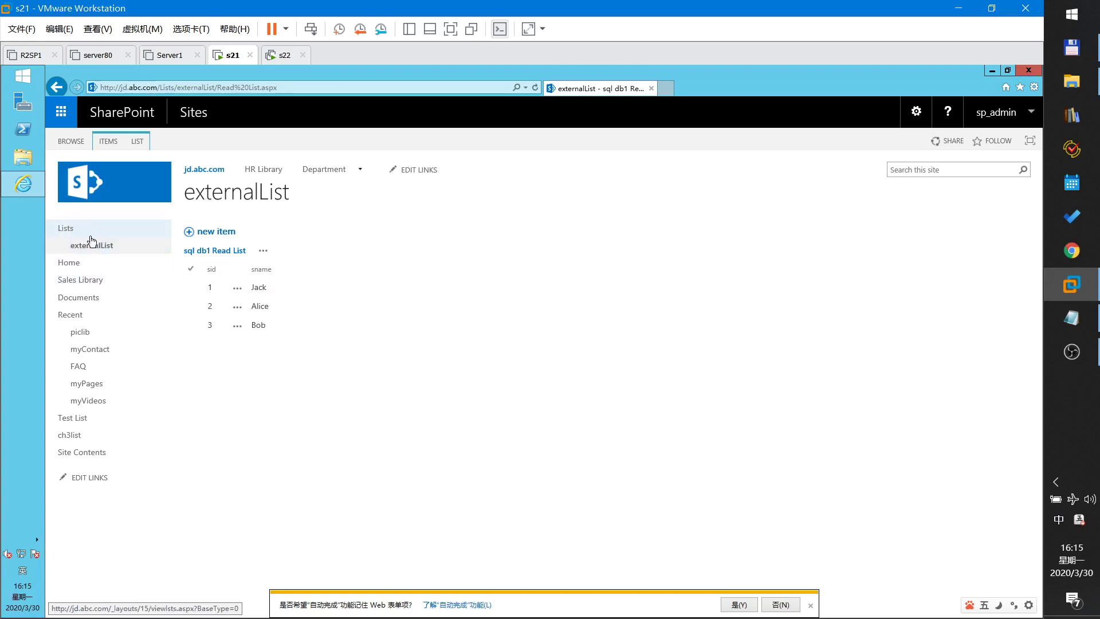